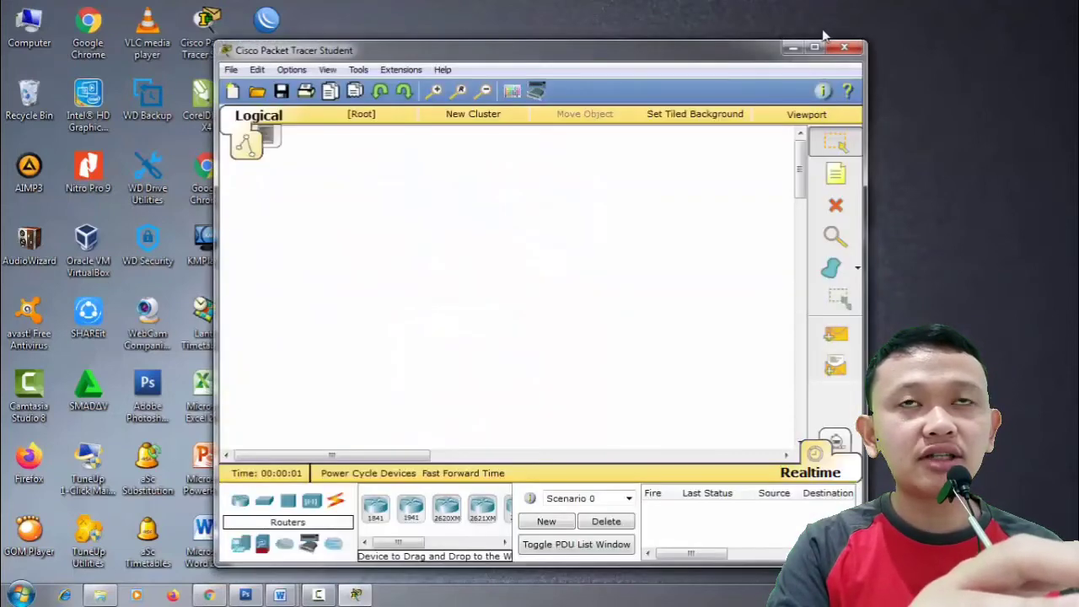
- Maximize the Packet Tracer window and place a generic Router-PT near the upper middle of the workspace
{"action": "left_click", "coordinate": [815, 49]}
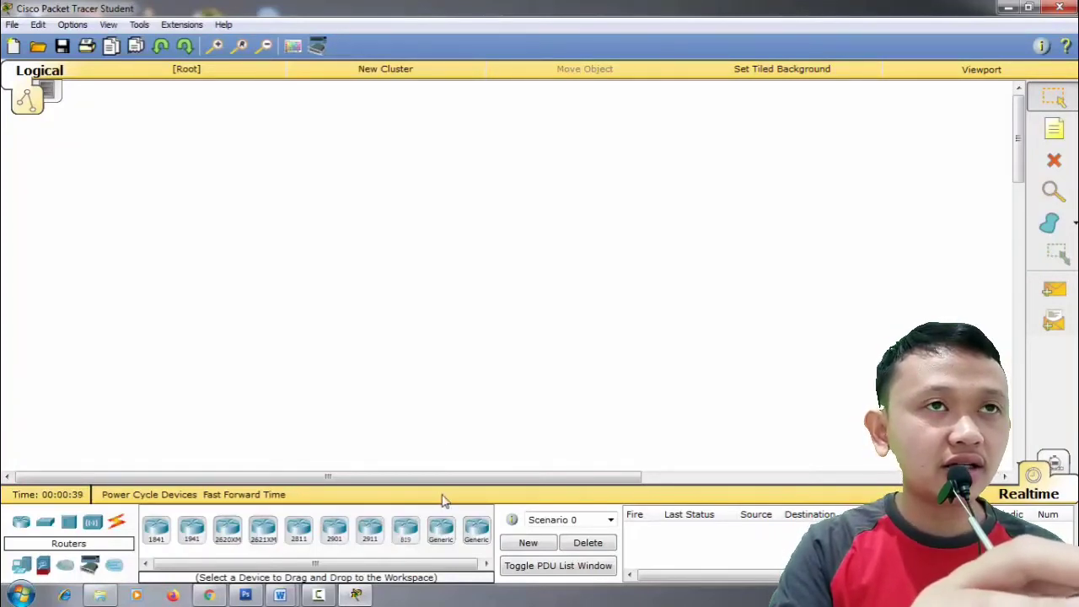
{"action": "left_click", "coordinate": [440, 529]}
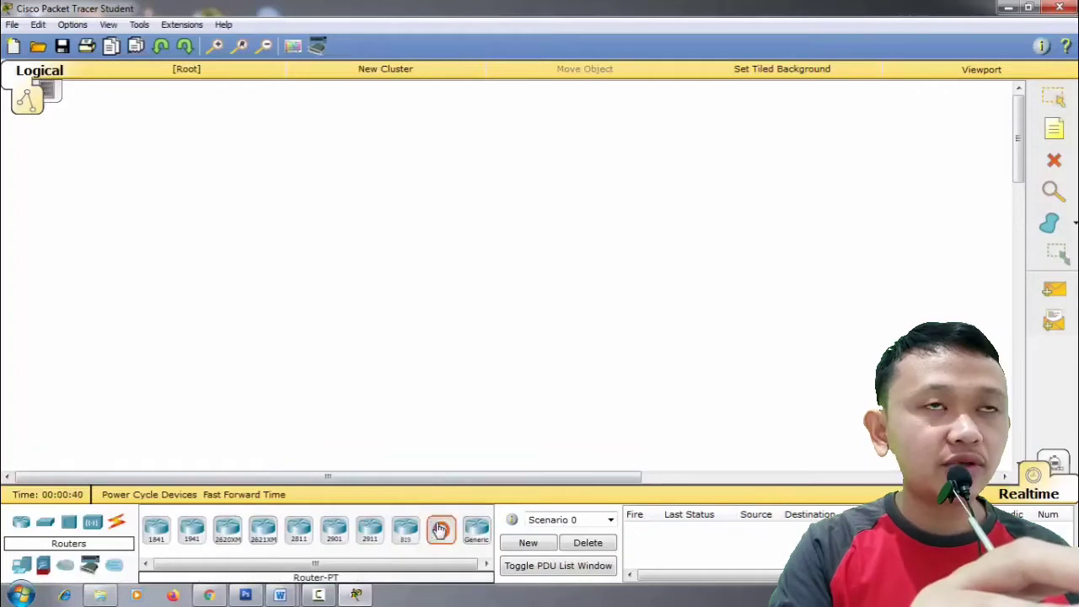
{"action": "left_click", "coordinate": [485, 124]}
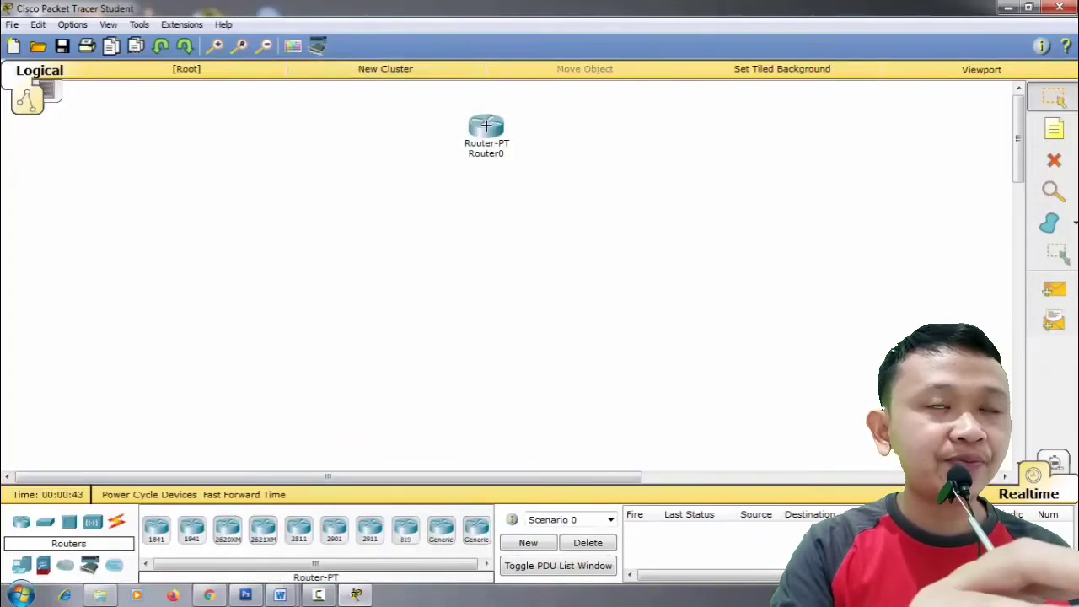
{"action": "mouse_move", "coordinate": [486, 125]}
{"action": "left_mouse_down"}
{"action": "mouse_move", "coordinate": [476, 142]}
{"action": "mouse_move", "coordinate": [500, 145]}
{"action": "mouse_move", "coordinate": [482, 136]}
{"action": "left_mouse_up"}
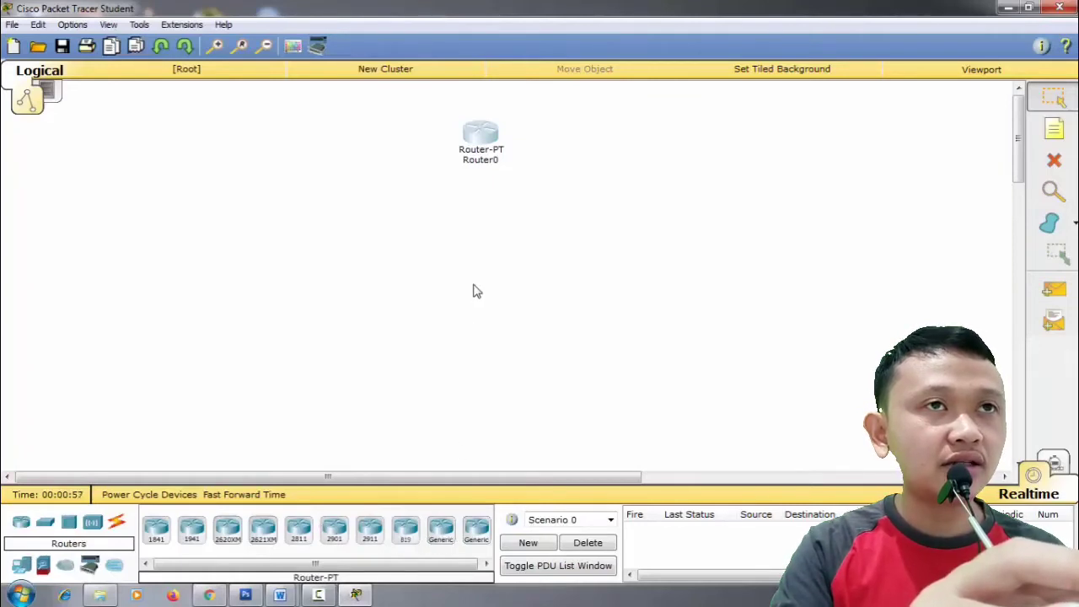
{"action": "left_click_drag", "start_coordinate": [478, 139], "coordinate": [471, 148]}
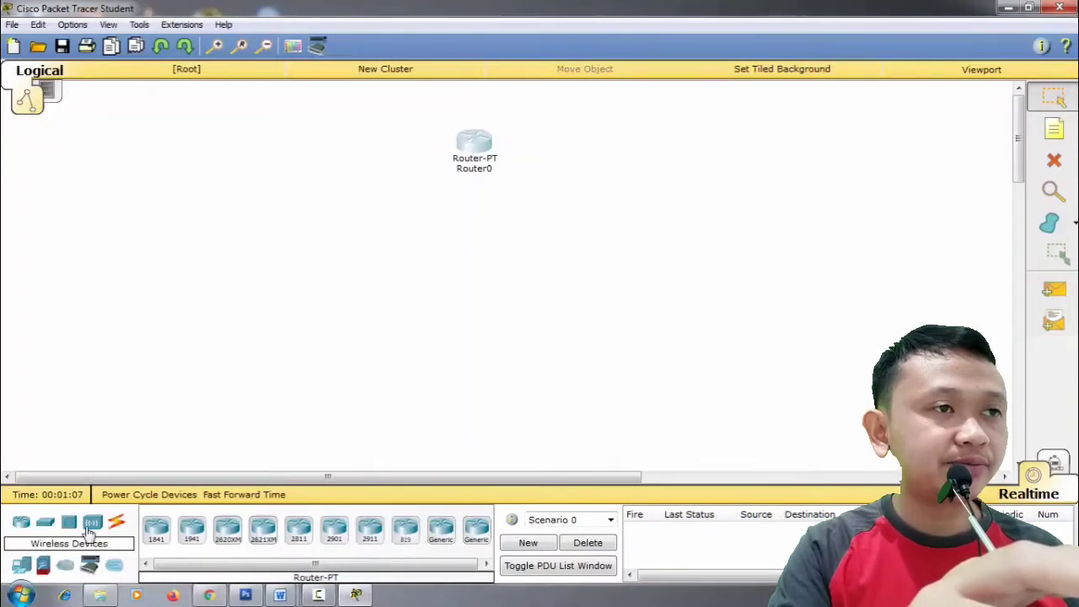
- Add a generic Hub-PT to the workspace, below and to the left of the router
{"action": "left_click", "coordinate": [45, 522]}
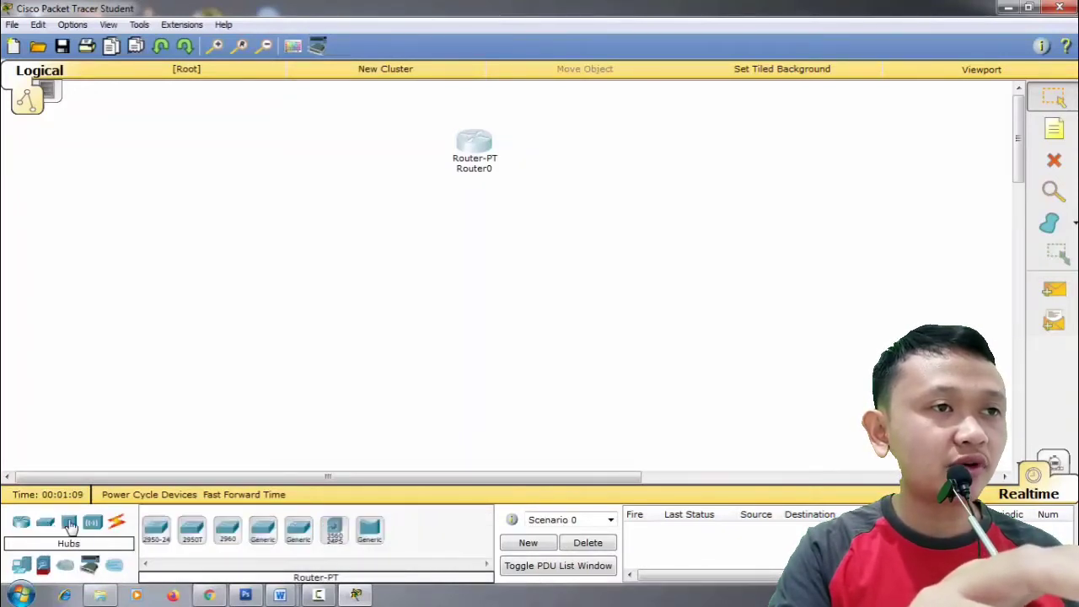
{"action": "left_click", "coordinate": [70, 524]}
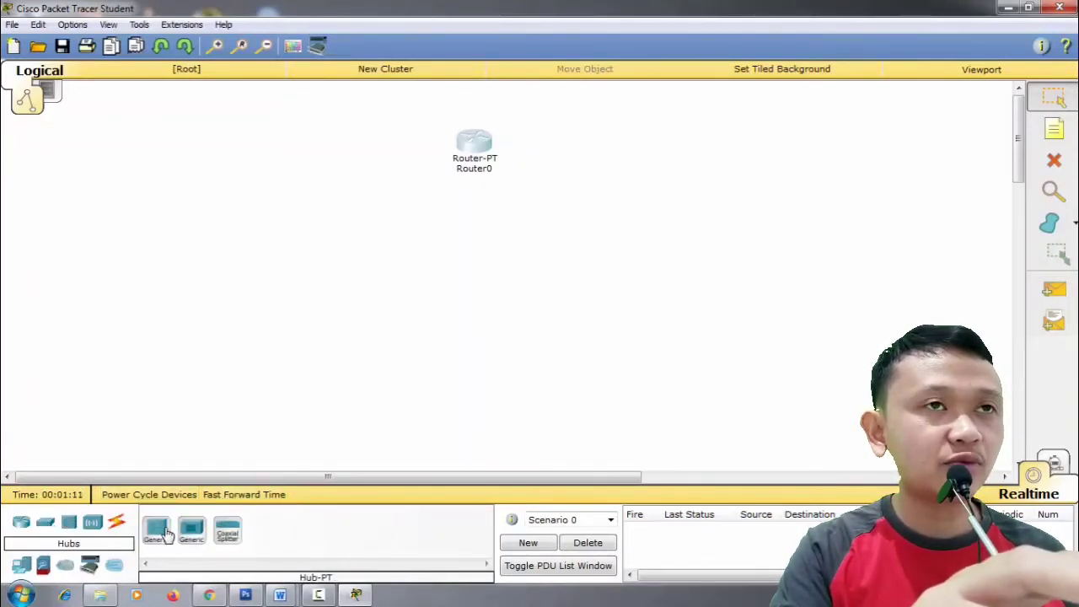
{"action": "left_click", "coordinate": [156, 529]}
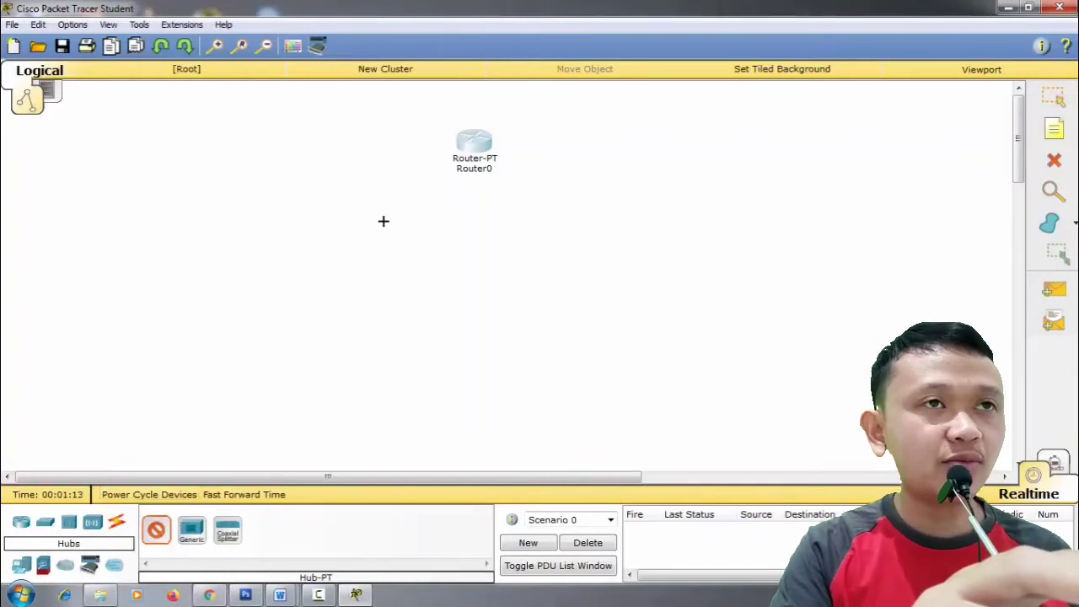
{"action": "left_click", "coordinate": [384, 221]}
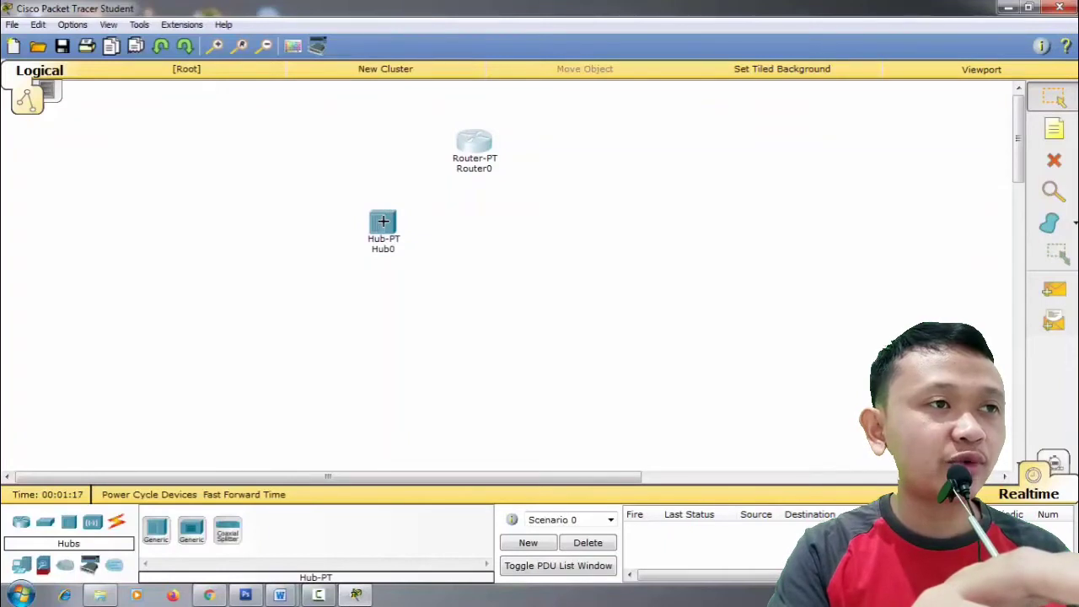
- Add a generic Switch-PT below and to the right of the router, and shift the hub slightly to the left
{"action": "left_click", "coordinate": [41, 526]}
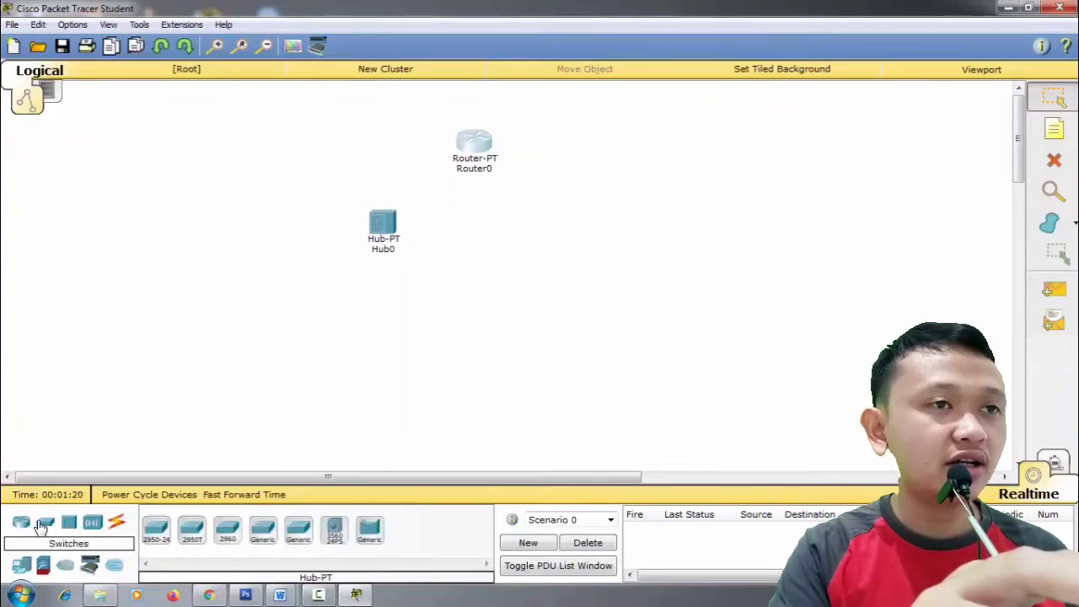
{"action": "left_click", "coordinate": [266, 533]}
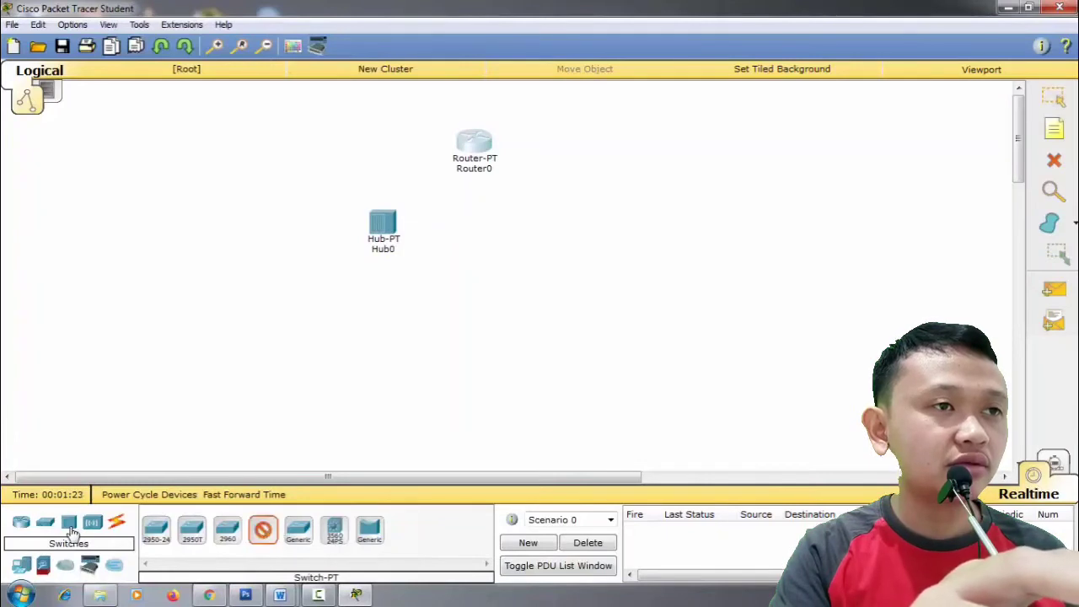
{"action": "left_click", "coordinate": [70, 526]}
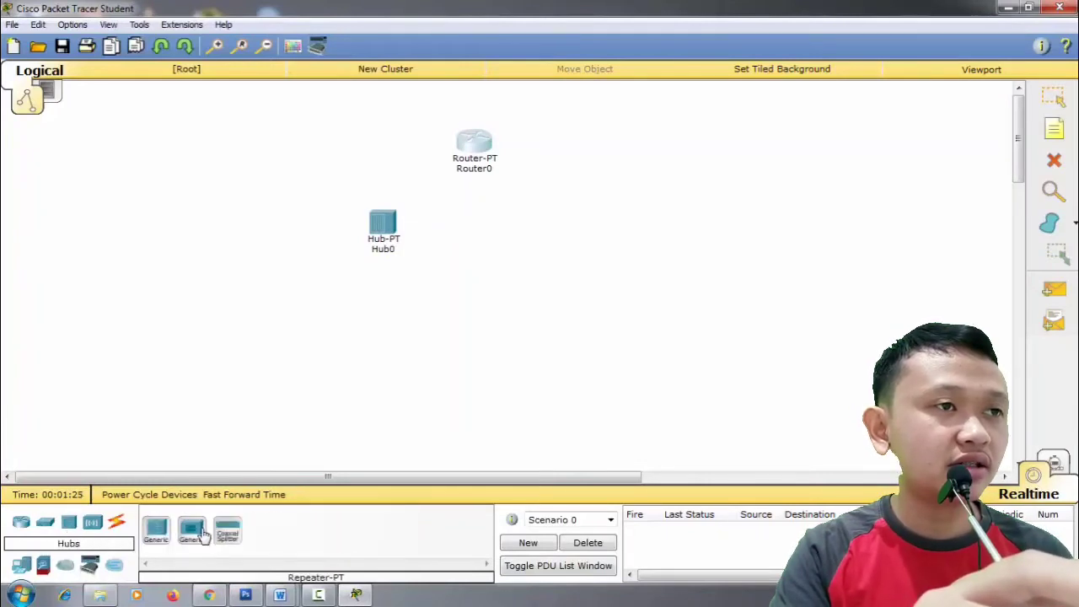
{"action": "left_click", "coordinate": [45, 523]}
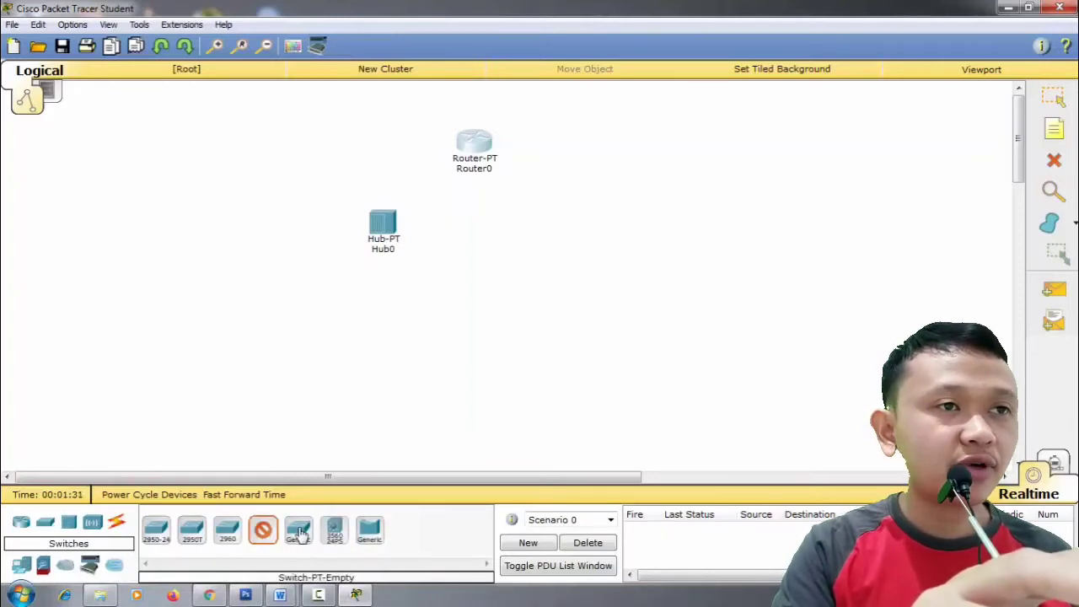
{"action": "left_click", "coordinate": [300, 533]}
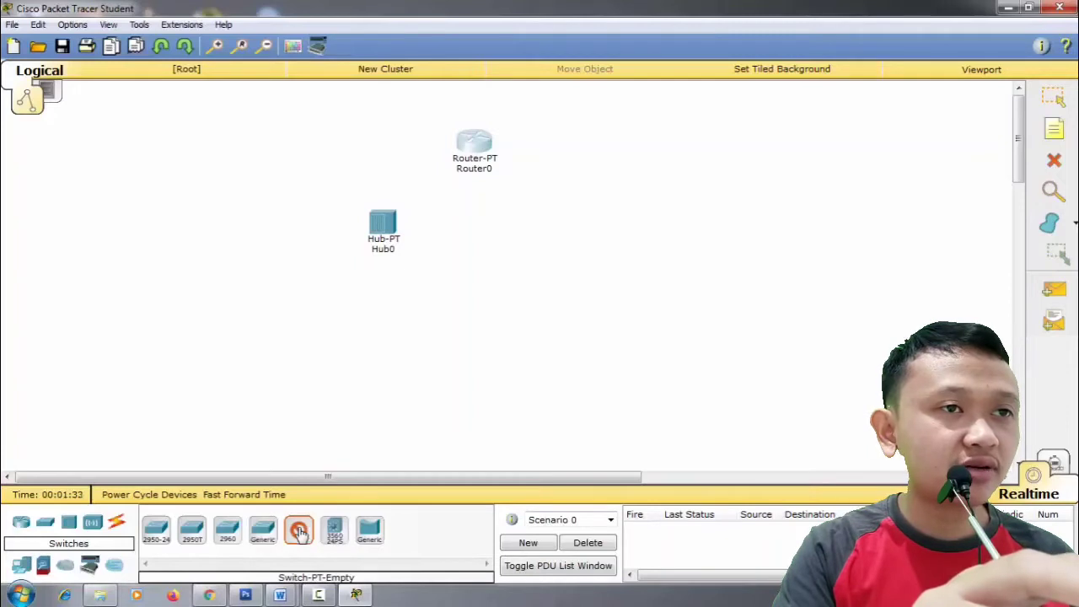
{"action": "left_click", "coordinate": [300, 533]}
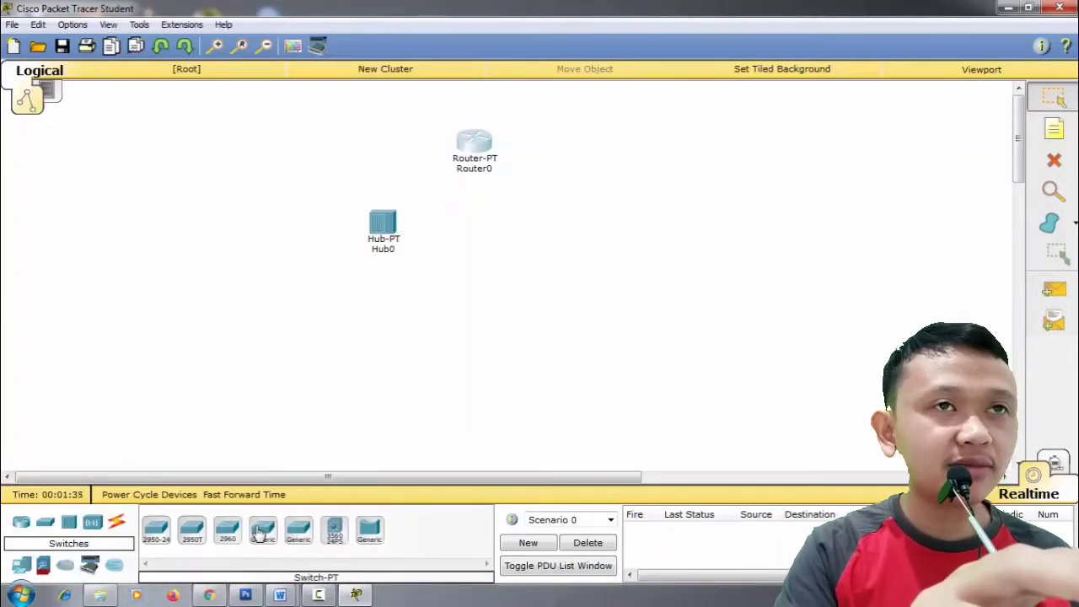
{"action": "left_click", "coordinate": [262, 531]}
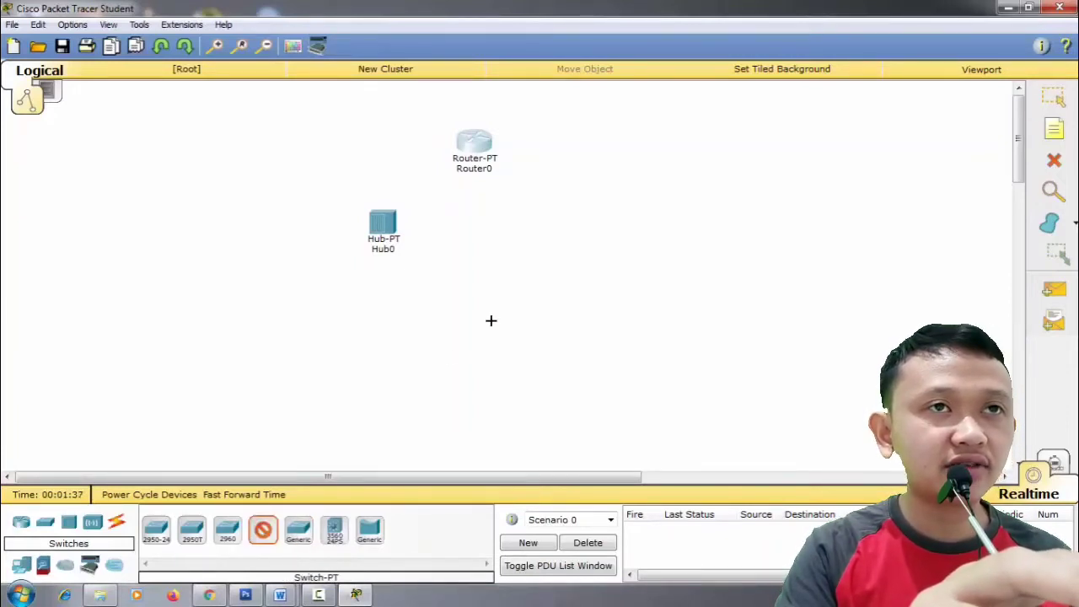
{"action": "left_click", "coordinate": [553, 223]}
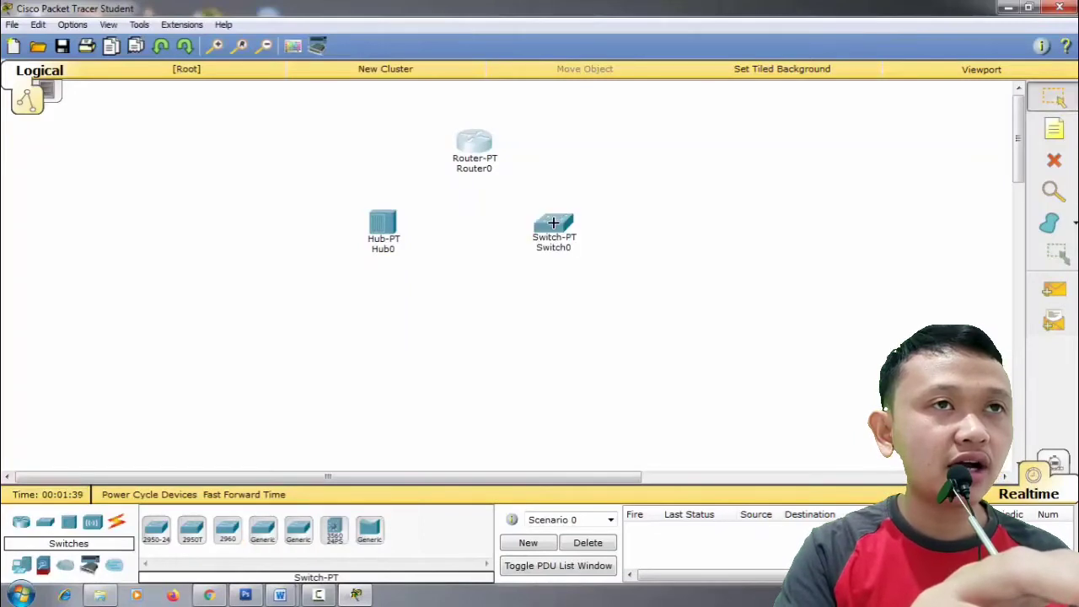
{"action": "left_click_drag", "start_coordinate": [375, 232], "coordinate": [366, 236]}
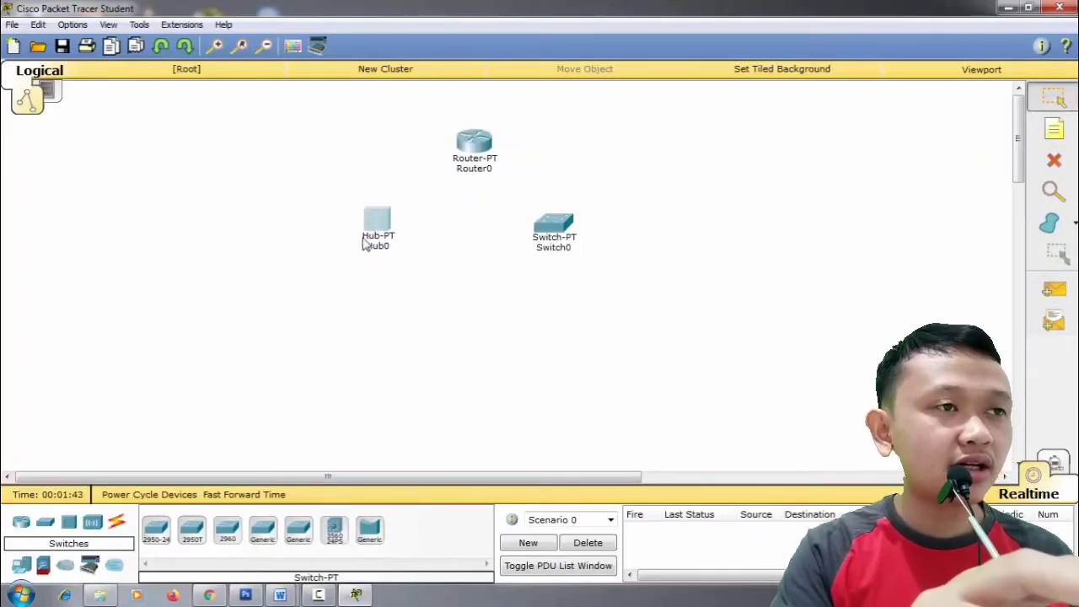
- Place two generic PC-PT end devices below the hub, one to its lower left and one directly beneath it
{"action": "left_click", "coordinate": [22, 569]}
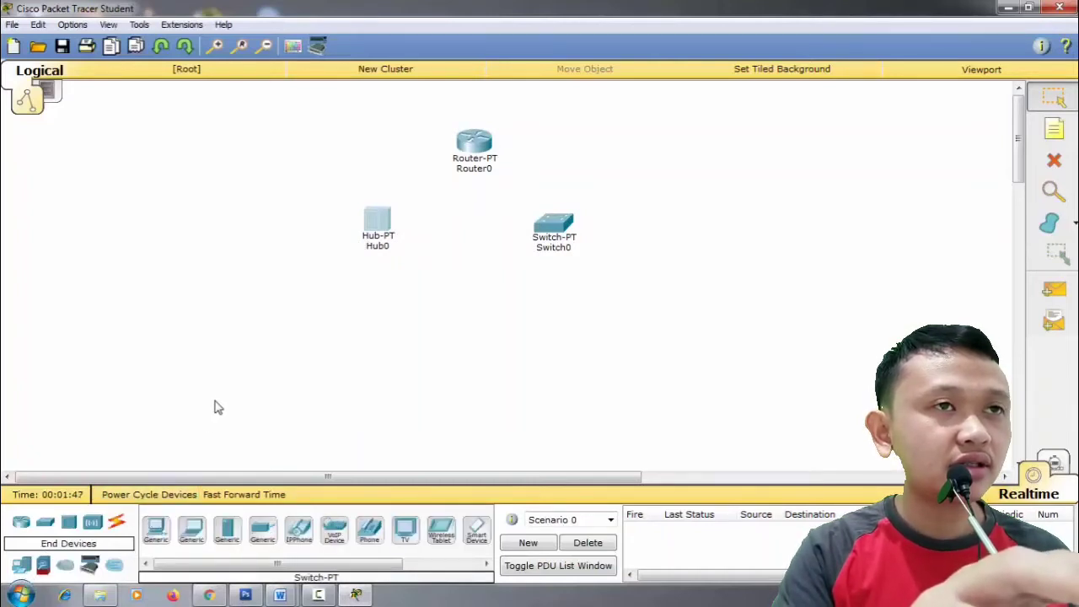
{"action": "left_click", "coordinate": [159, 529]}
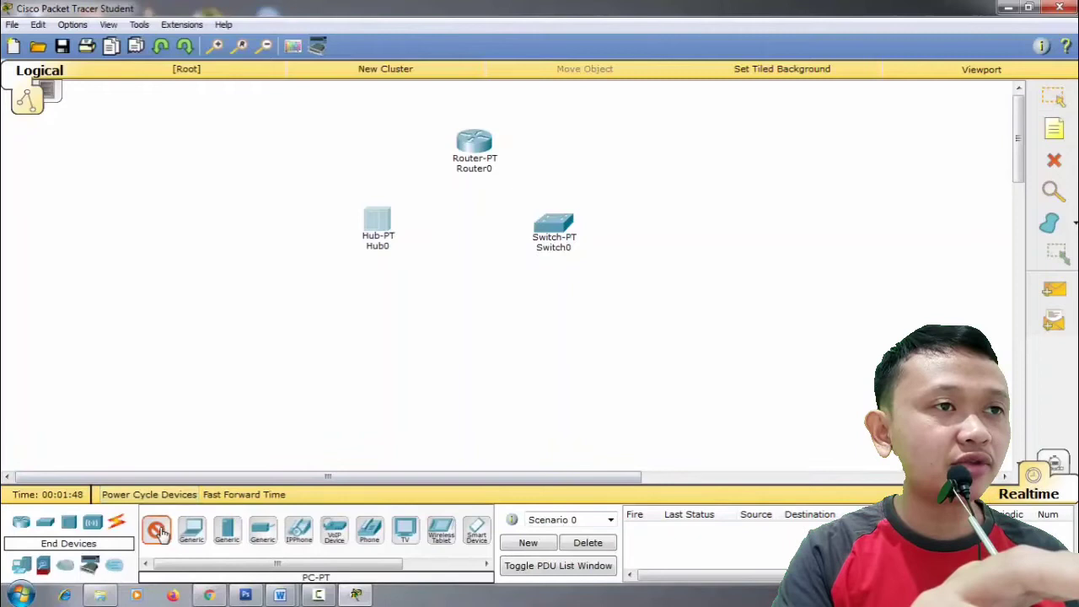
{"action": "left_click", "coordinate": [283, 306]}
{"action": "left_click", "coordinate": [159, 530]}
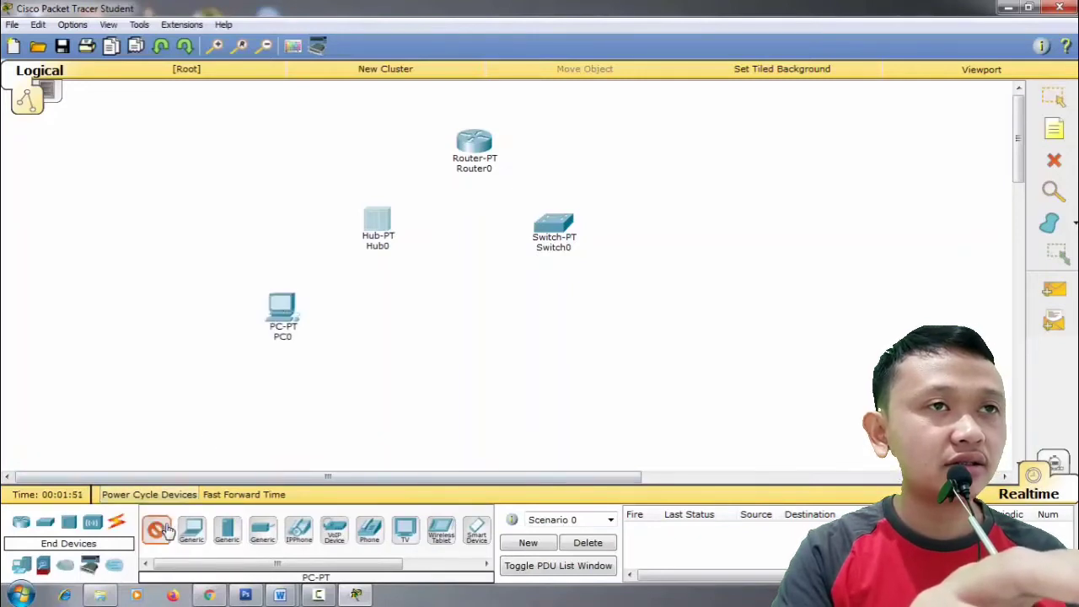
{"action": "left_click", "coordinate": [380, 303]}
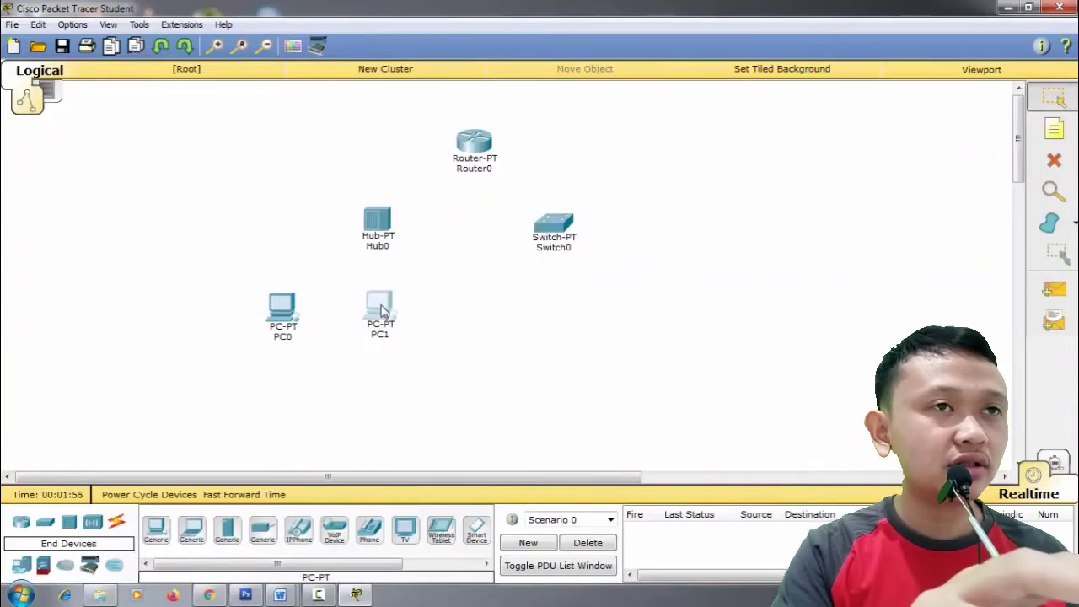
- Place two more generic PC-PT end devices below the switch and align them in a row with the other PCs
{"action": "left_click", "coordinate": [156, 531]}
{"action": "left_click", "coordinate": [583, 309]}
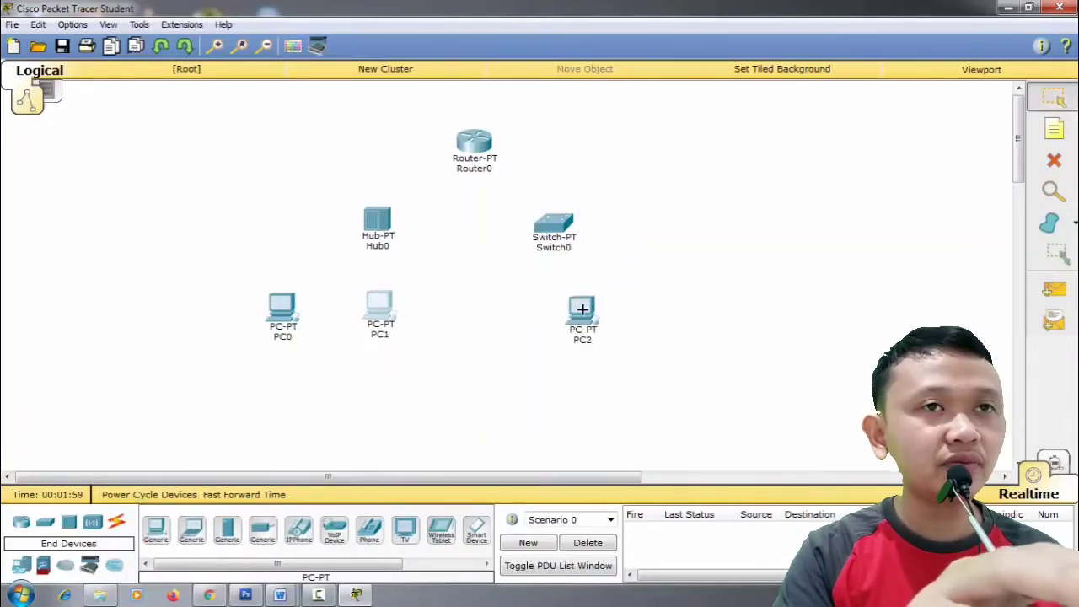
{"action": "left_click", "coordinate": [156, 531]}
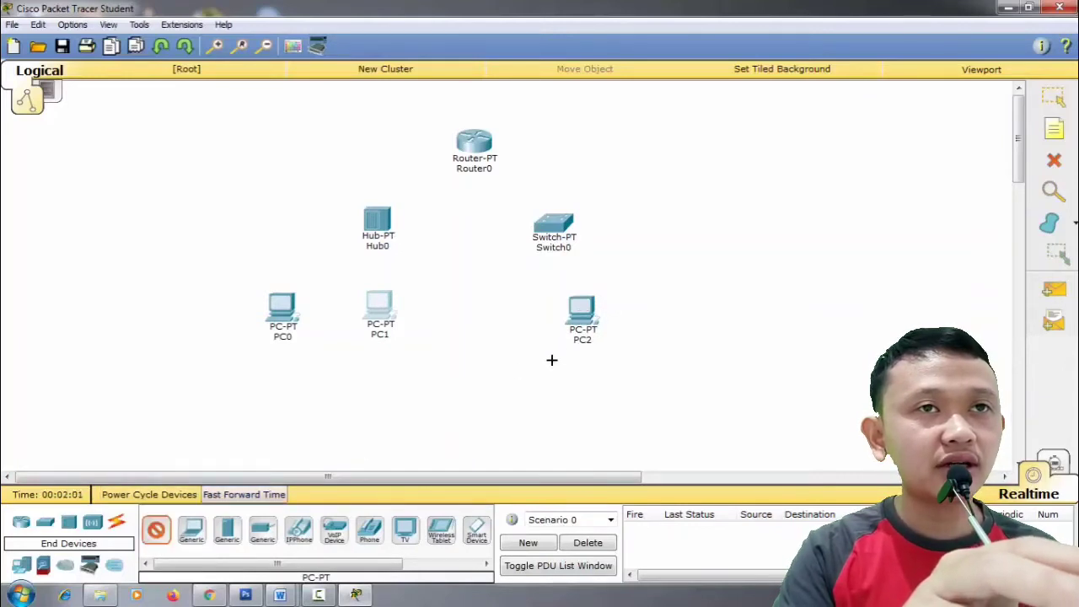
{"action": "left_click", "coordinate": [658, 307]}
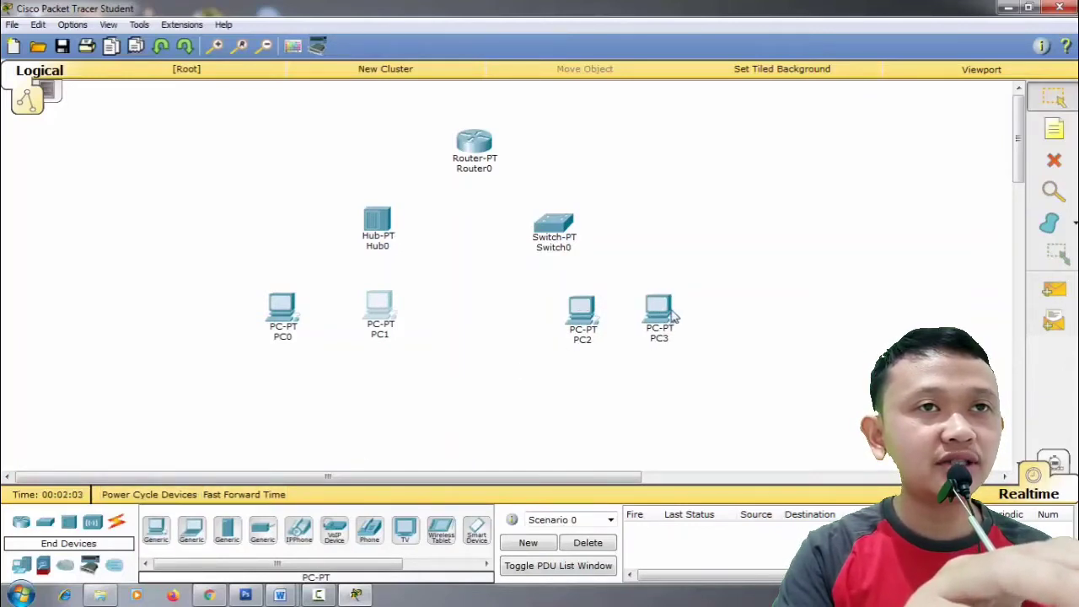
{"action": "left_click_drag", "start_coordinate": [659, 309], "coordinate": [671, 319]}
{"action": "left_click_drag", "start_coordinate": [595, 318], "coordinate": [592, 314]}
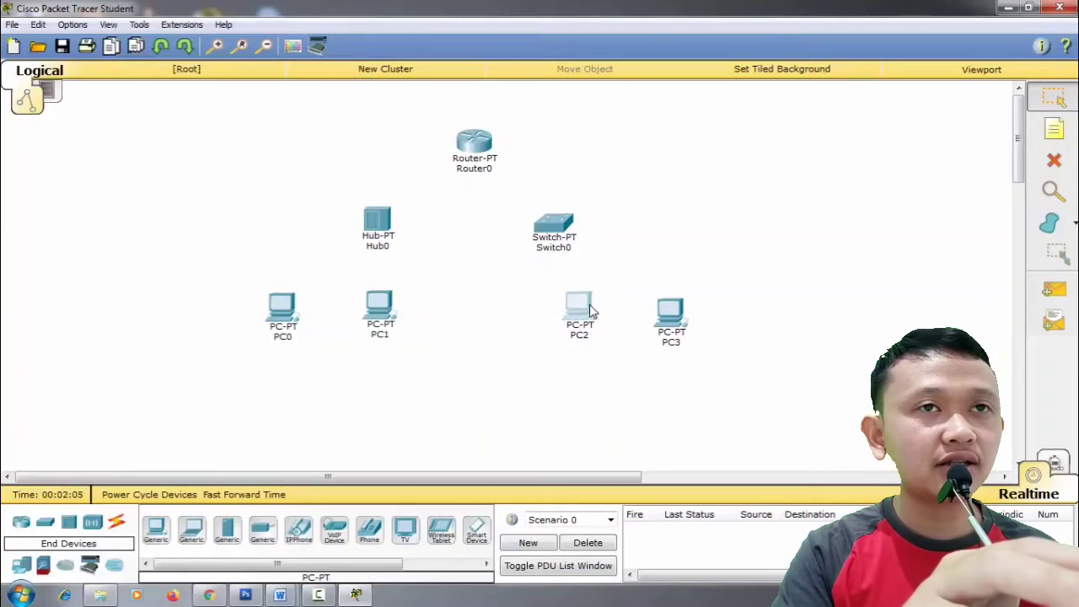
{"action": "left_click_drag", "start_coordinate": [672, 314], "coordinate": [679, 310]}
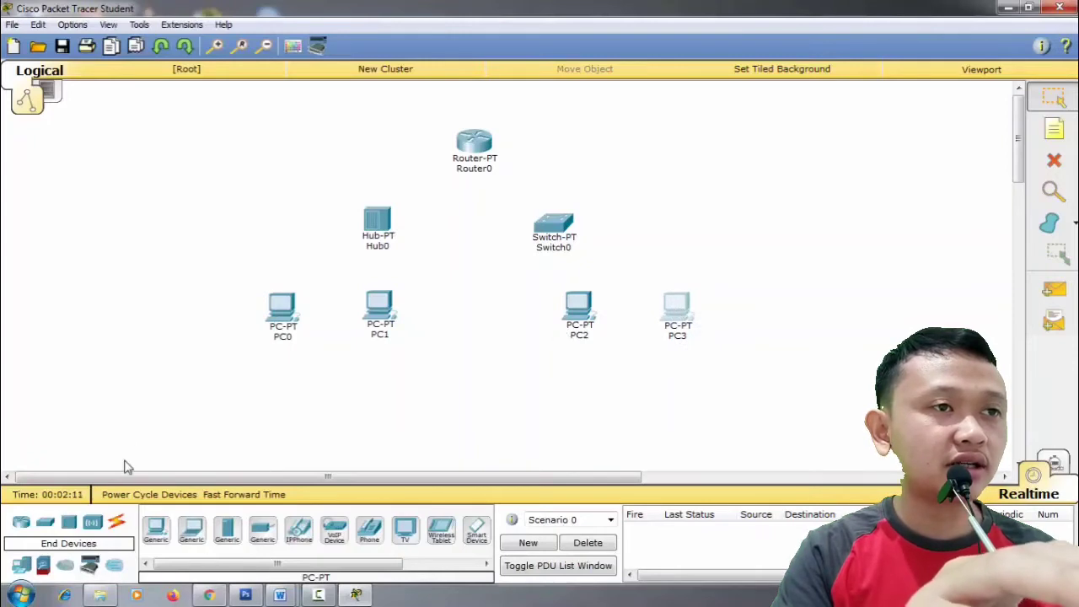
- Connect the router's FastEthernet0/0 to Port 0 of the hub with a Copper Straight-Through cable
{"action": "left_click", "coordinate": [118, 528]}
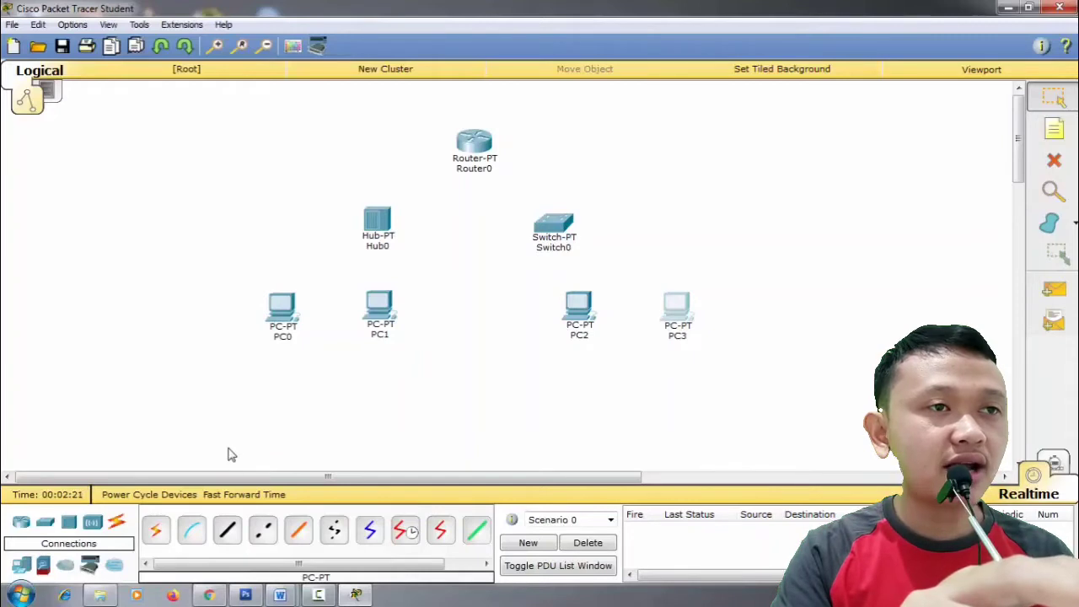
{"action": "left_click", "coordinate": [225, 533]}
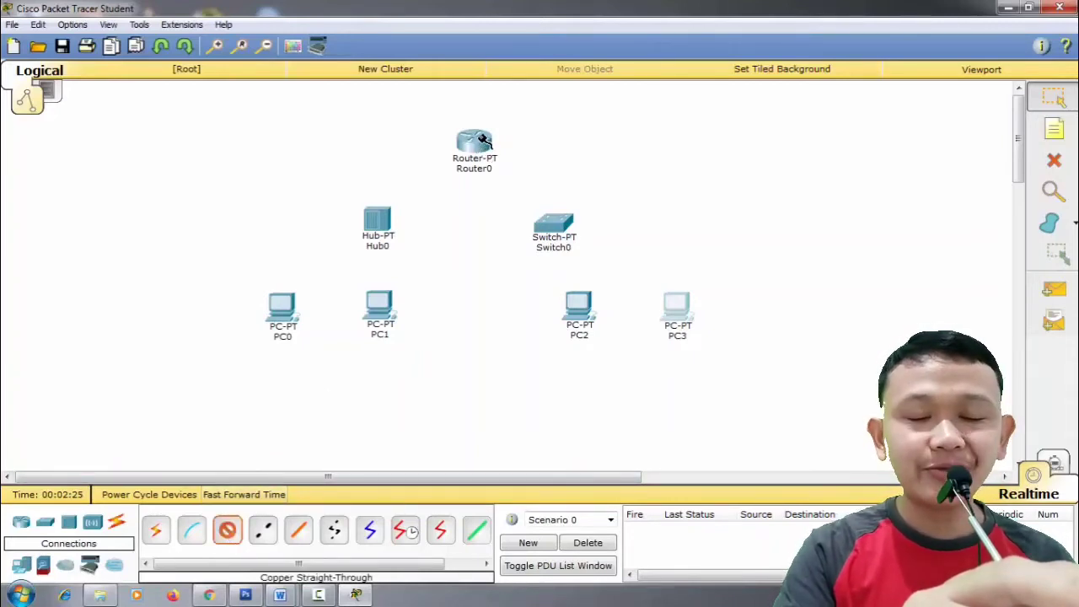
{"action": "mouse_move", "coordinate": [479, 141]}
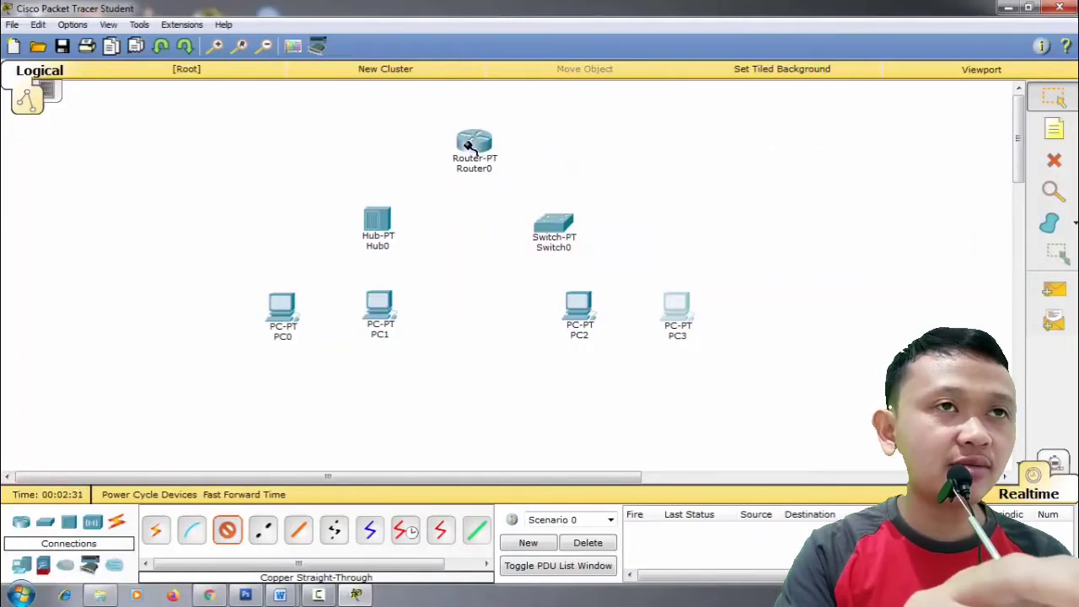
{"action": "left_click", "coordinate": [474, 143]}
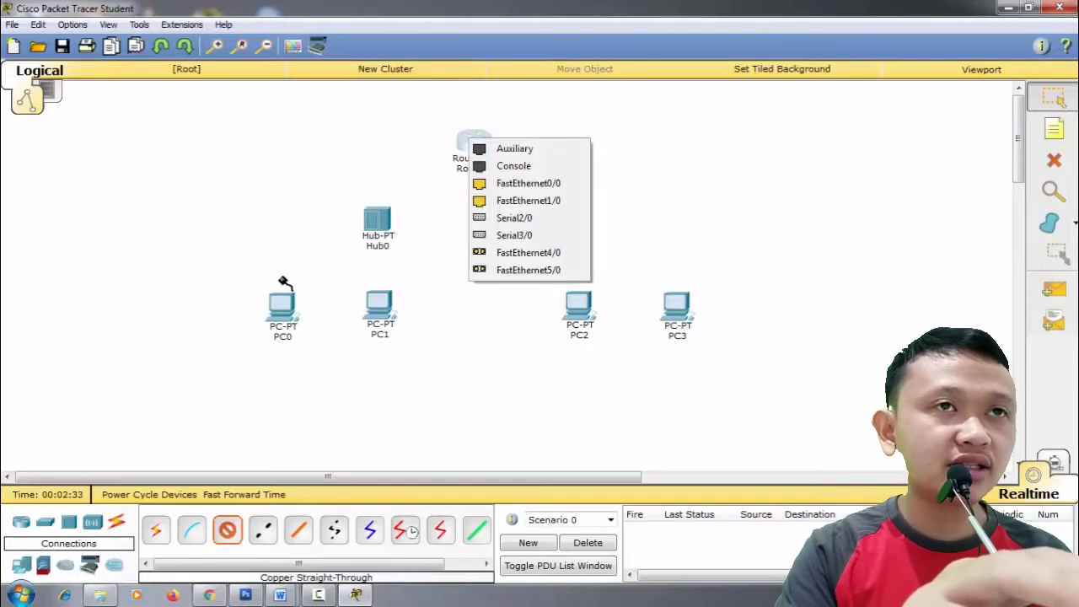
{"action": "left_click", "coordinate": [482, 184]}
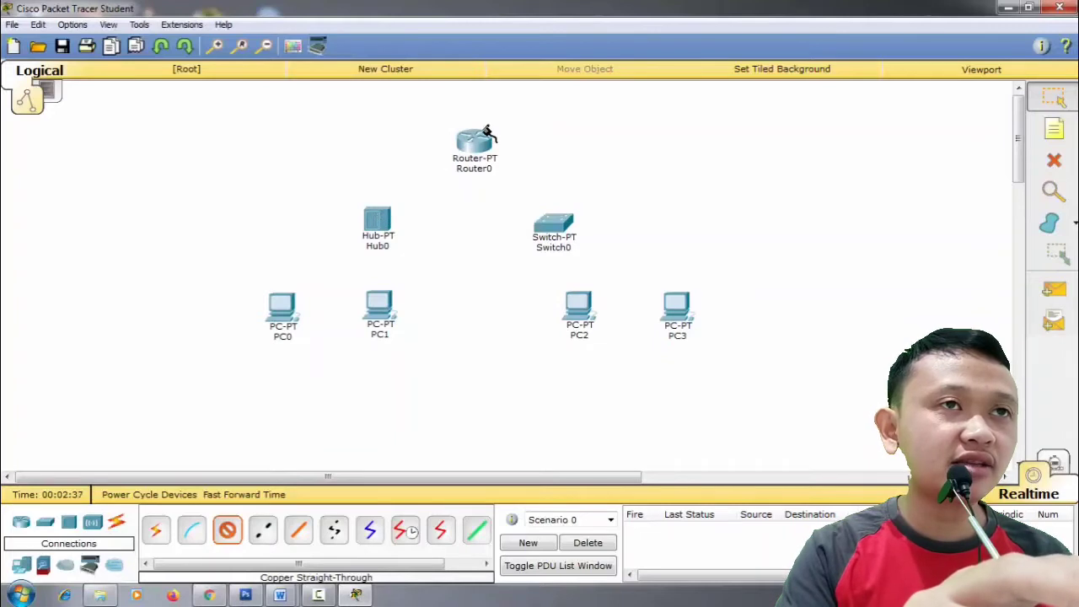
{"action": "left_click", "coordinate": [391, 221]}
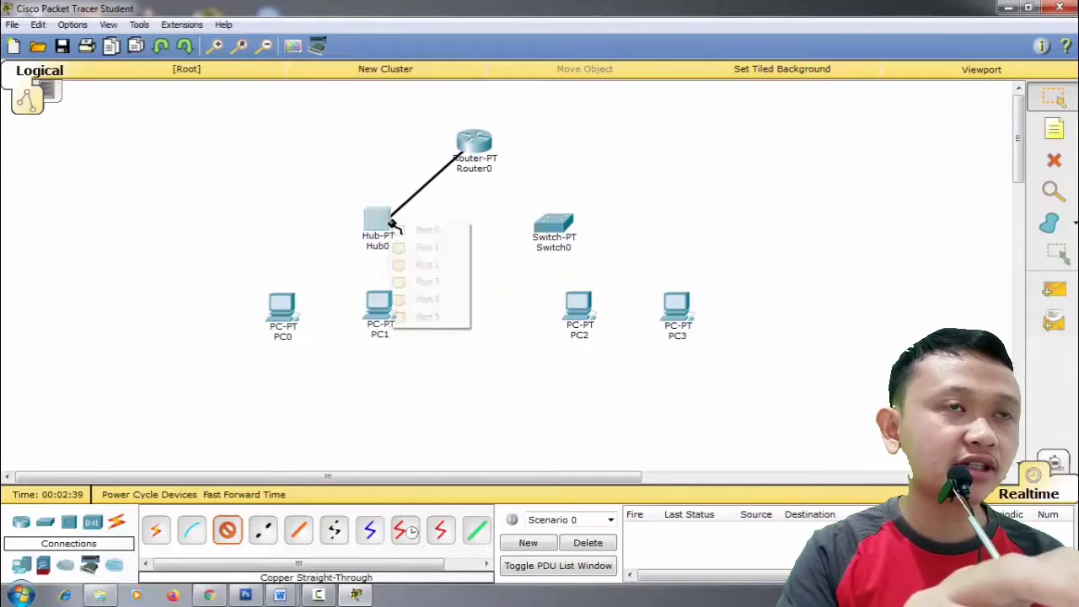
{"action": "left_click", "coordinate": [400, 230]}
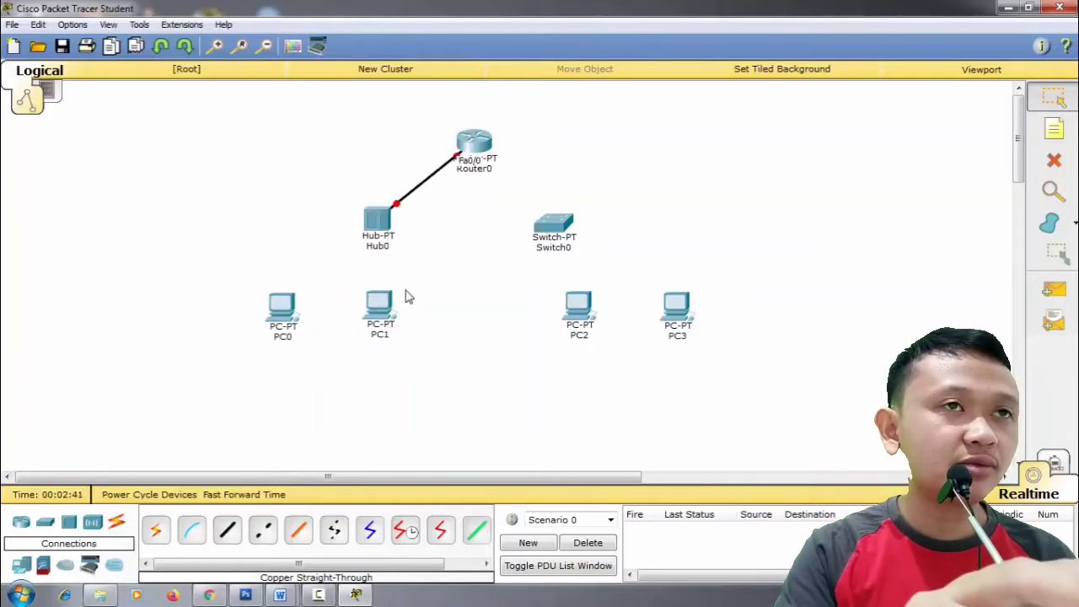
- Connect Port 1 of the hub to PC0's FastEthernet0 with a Copper Straight-Through cable
{"action": "left_click", "coordinate": [227, 530]}
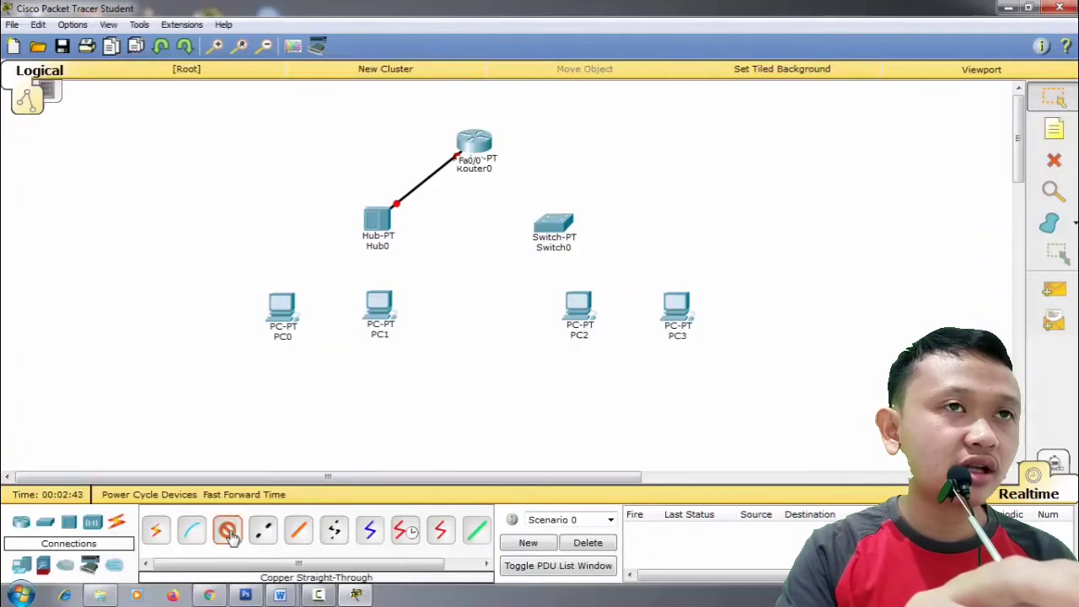
{"action": "left_click", "coordinate": [378, 218]}
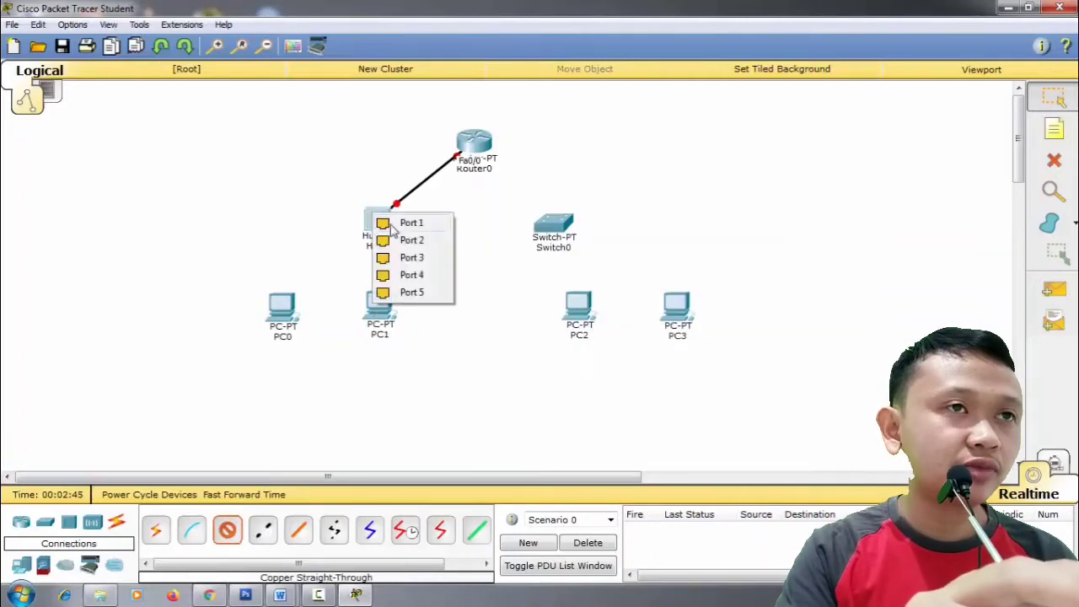
{"action": "left_click", "coordinate": [405, 223]}
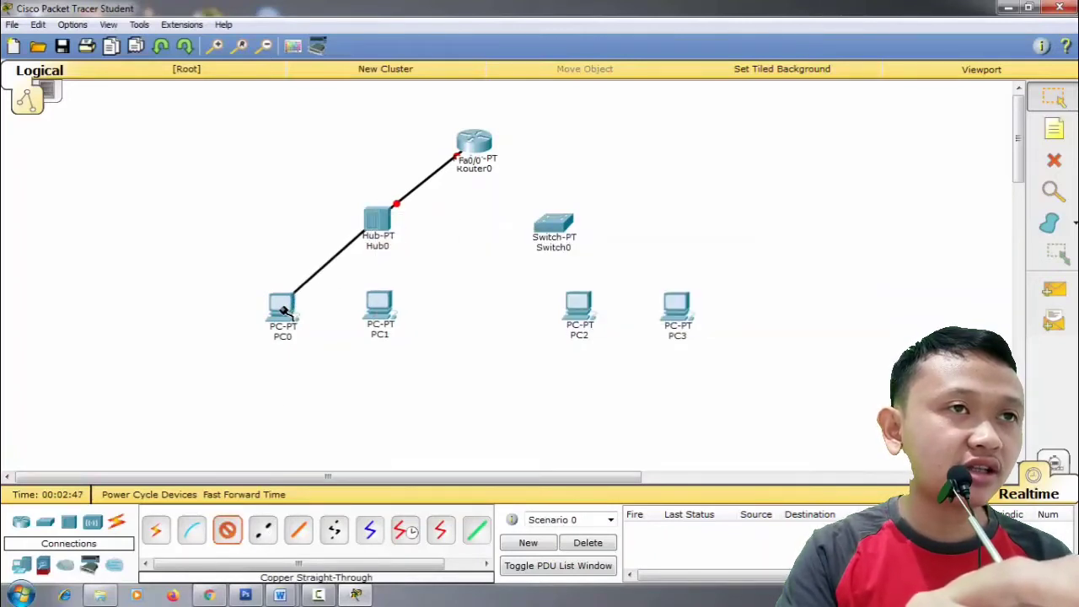
{"action": "left_click", "coordinate": [284, 310]}
{"action": "left_click", "coordinate": [297, 336]}
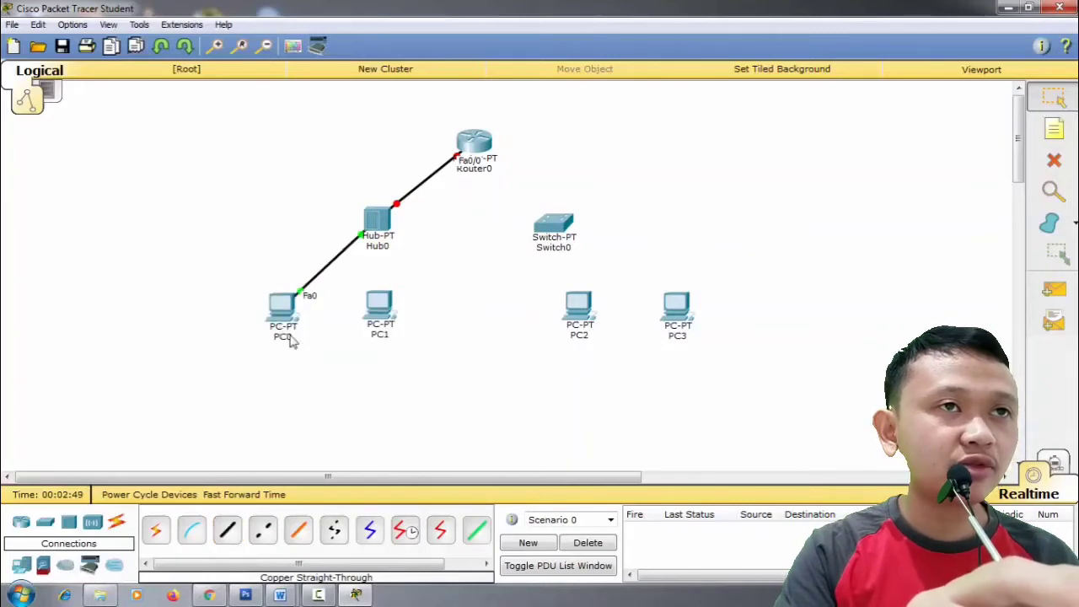
- Connect Port 2 of the hub to PC1's FastEthernet0 with a Copper Straight-Through cable
{"action": "left_click", "coordinate": [226, 530]}
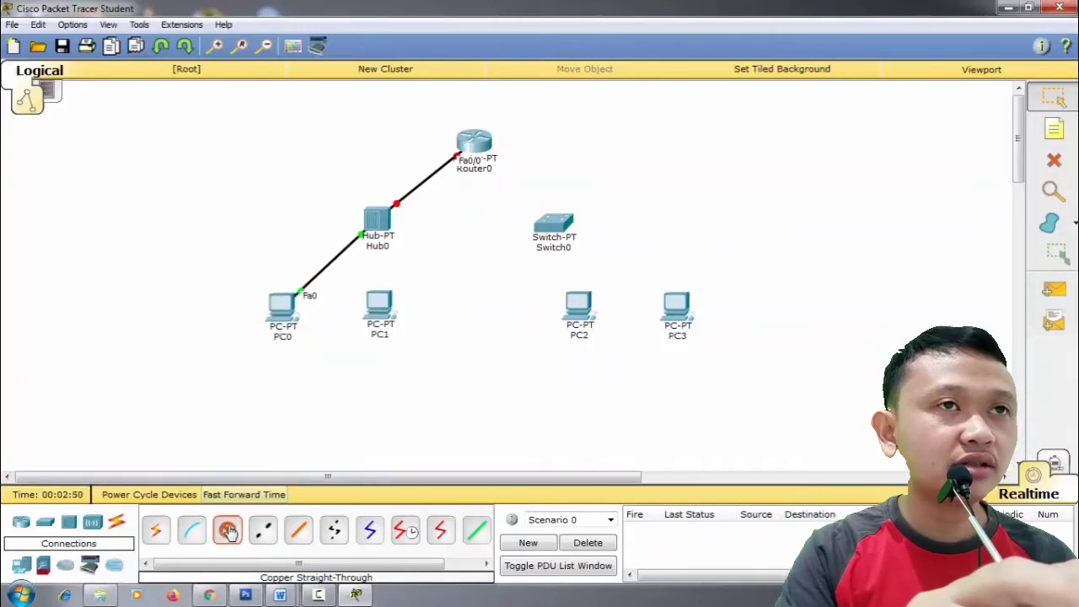
{"action": "left_click", "coordinate": [378, 228]}
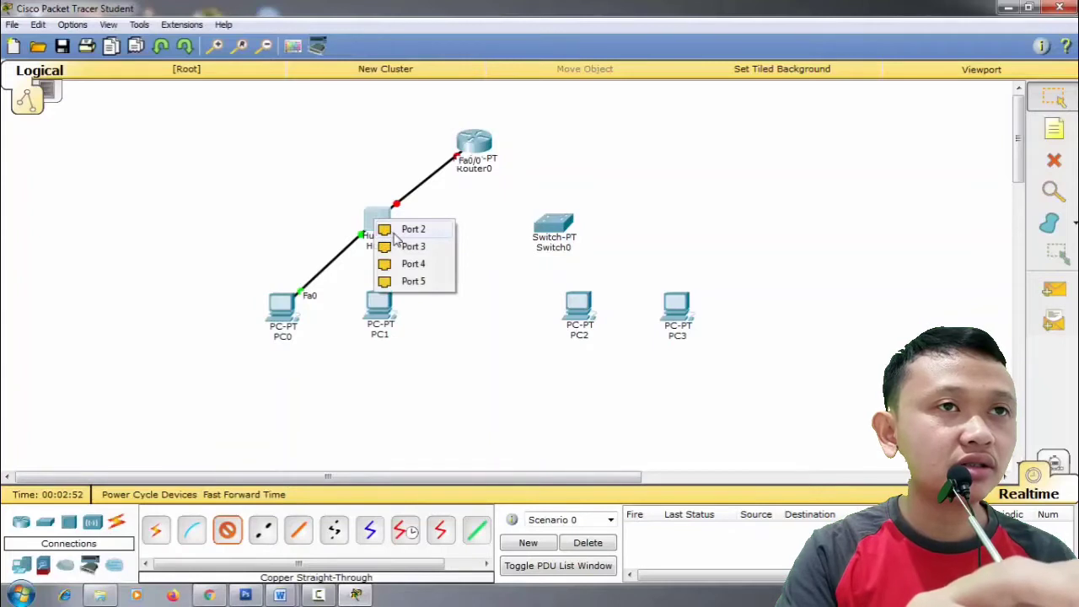
{"action": "left_click", "coordinate": [394, 234]}
{"action": "left_click", "coordinate": [386, 314]}
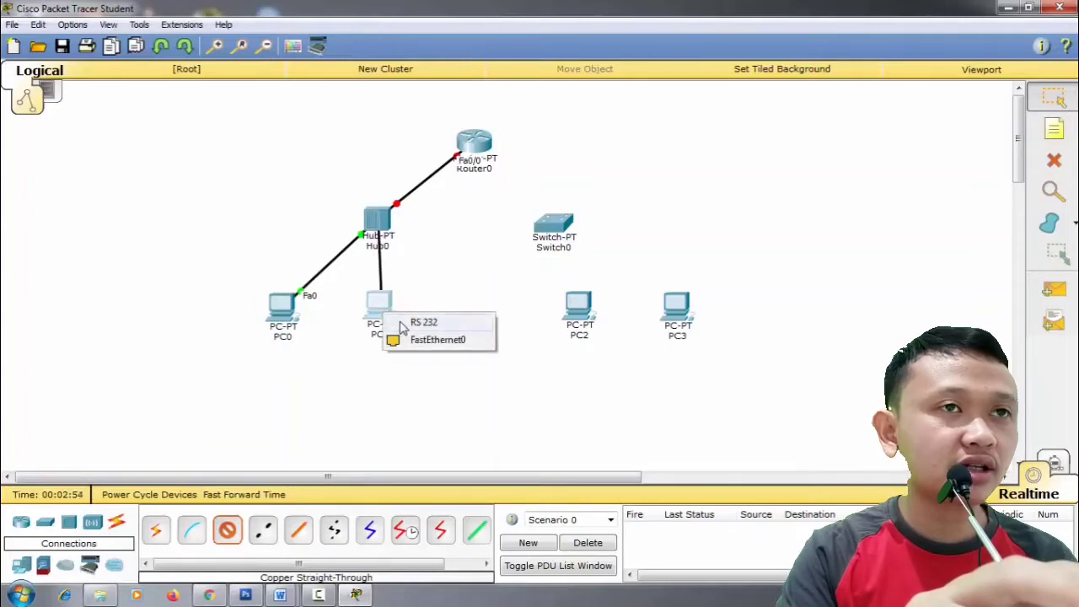
{"action": "left_click", "coordinate": [405, 340]}
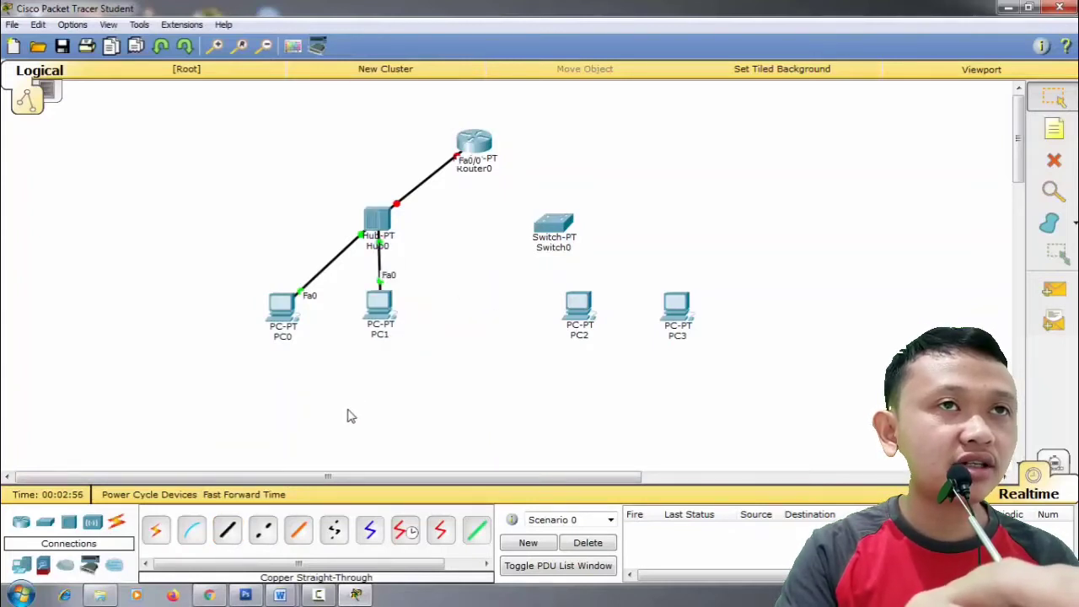
- Connect the router's FastEthernet1/0 to the switch's FastEthernet0/1 with a Copper Straight-Through cable, and nudge the switch slightly to the right
{"action": "left_click", "coordinate": [227, 531]}
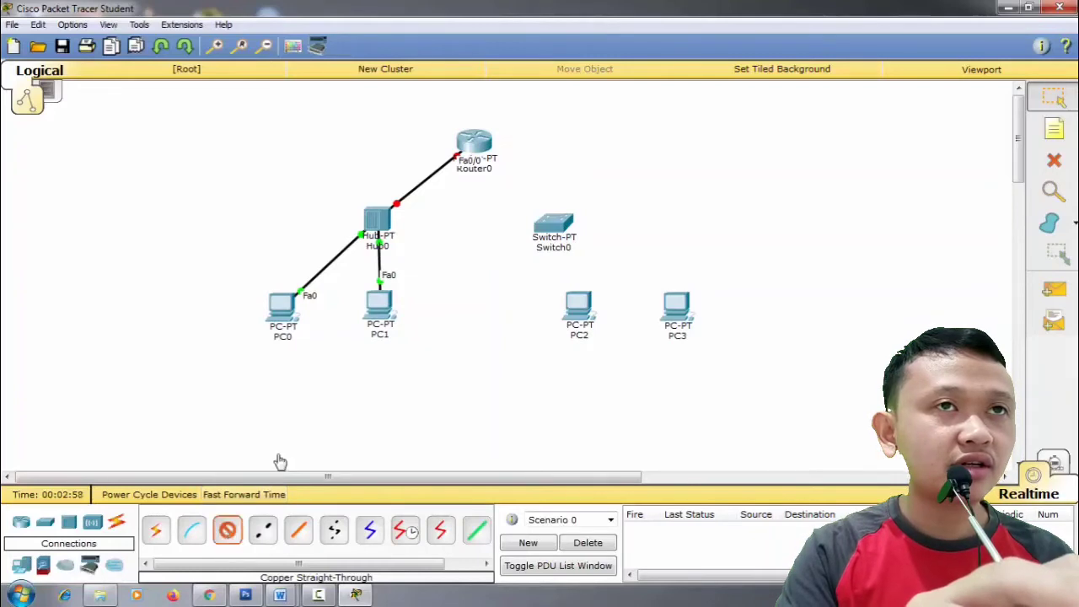
{"action": "left_click", "coordinate": [476, 142]}
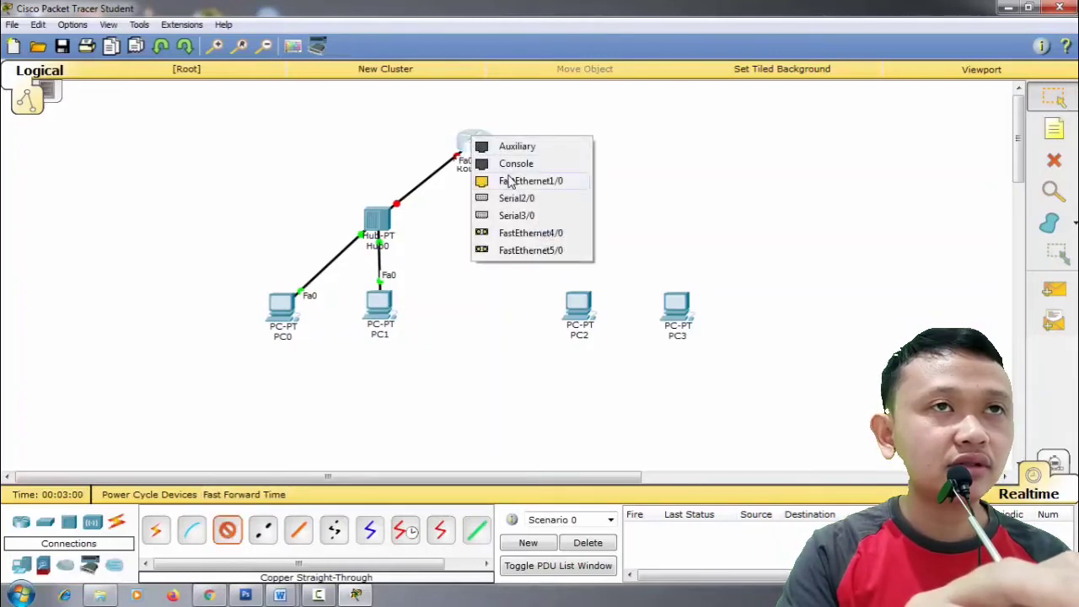
{"action": "left_click", "coordinate": [511, 181]}
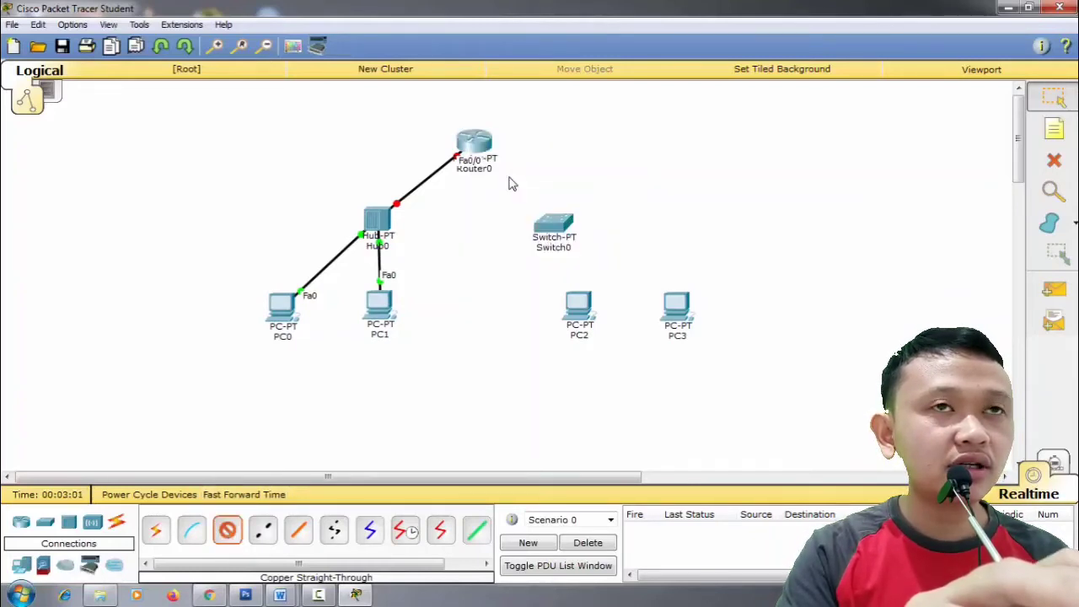
{"action": "left_click", "coordinate": [552, 221]}
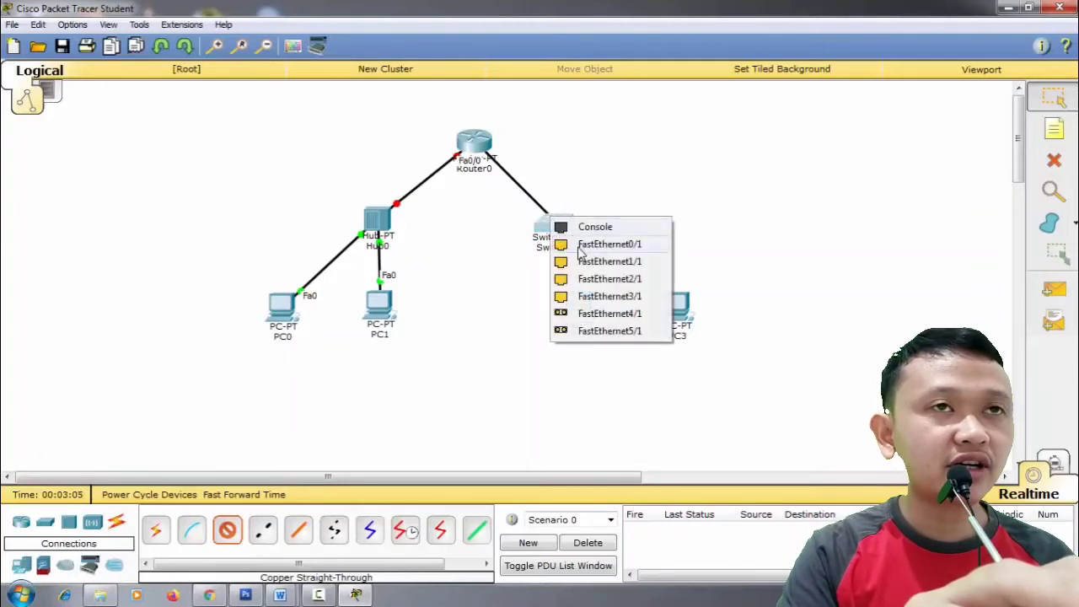
{"action": "left_click", "coordinate": [581, 247]}
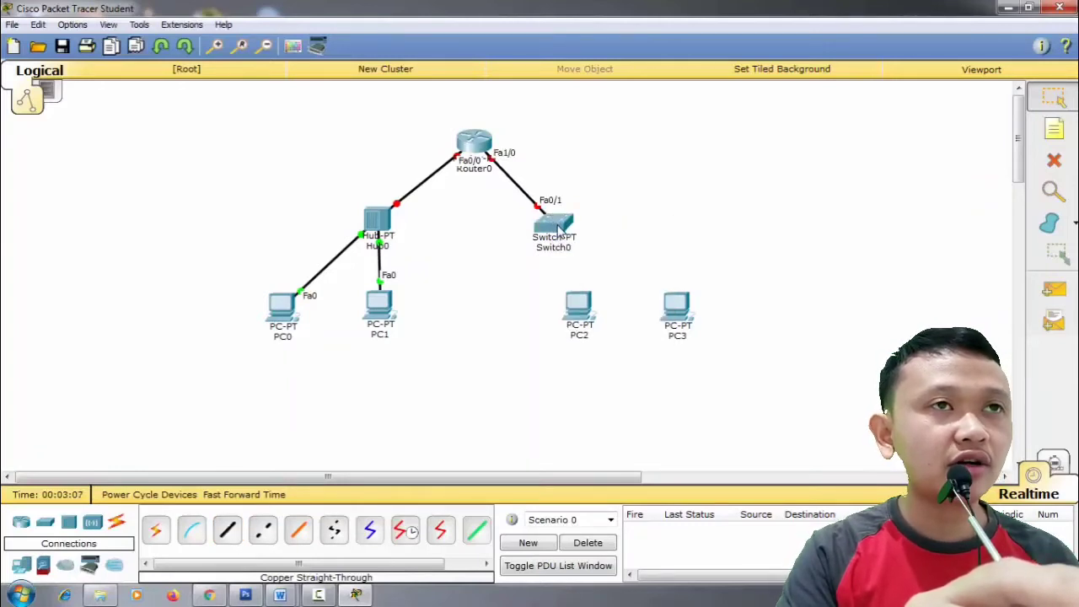
{"action": "left_click_drag", "start_coordinate": [559, 234], "coordinate": [565, 234]}
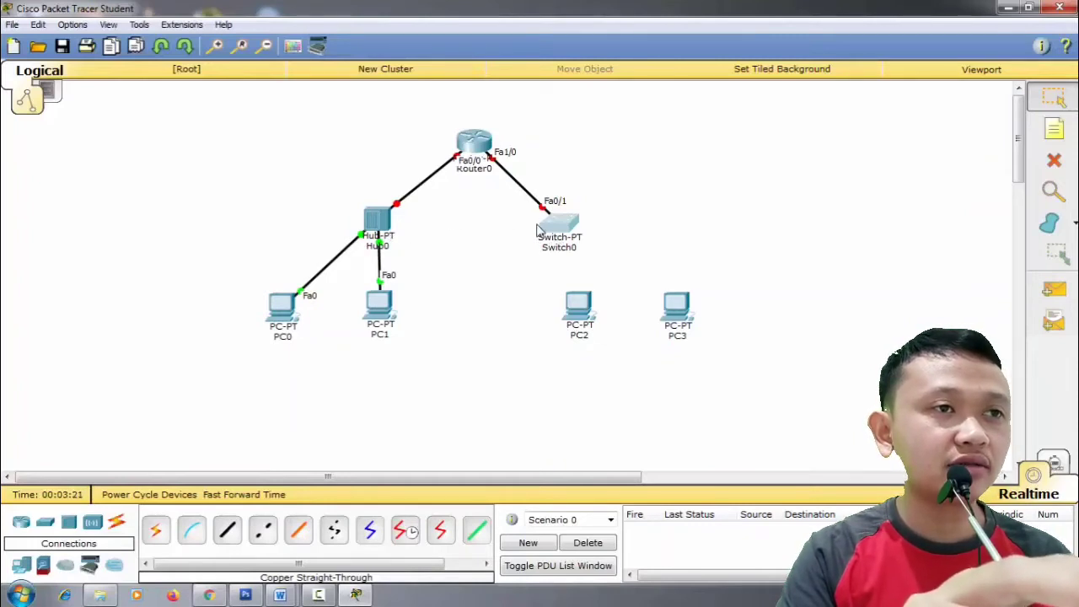
- Connect the switch's FastEthernet1/1 to PC3's FastEthernet0 with a Copper Straight-Through cable
{"action": "left_click", "coordinate": [228, 529]}
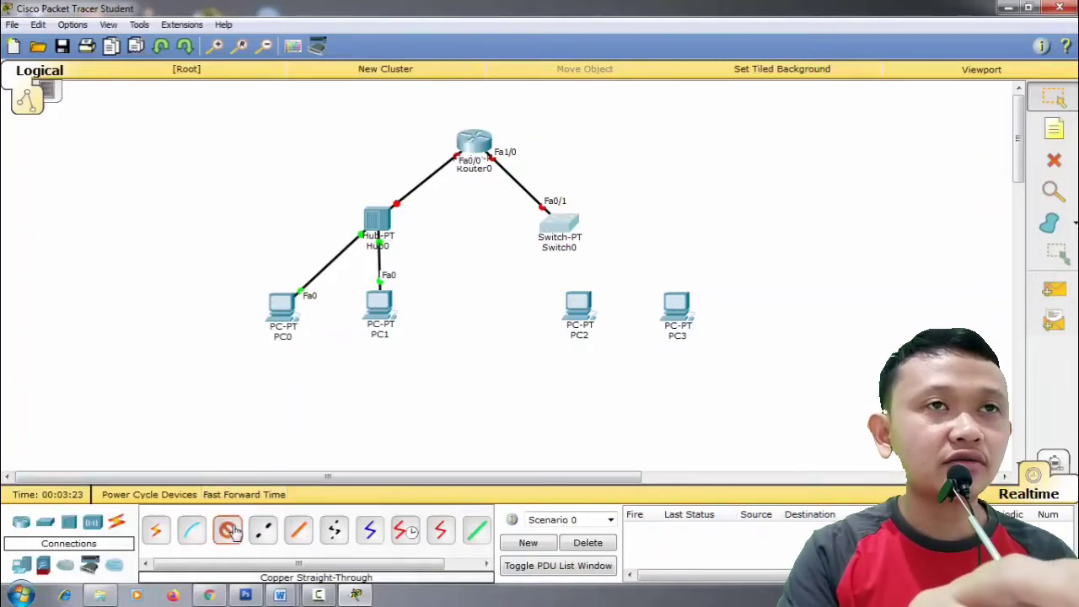
{"action": "left_click", "coordinate": [560, 228]}
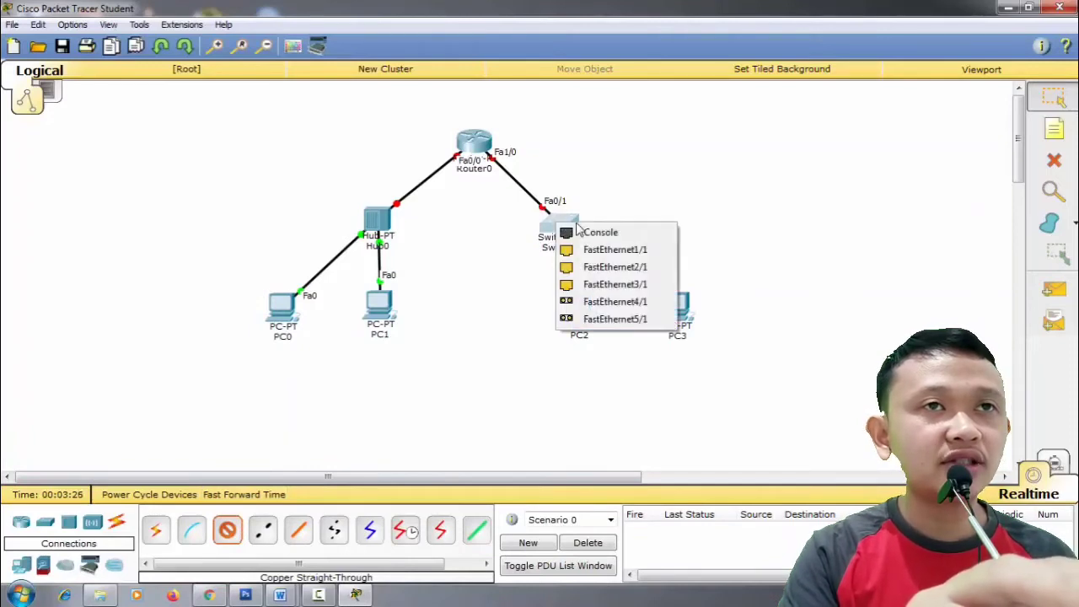
{"action": "left_click", "coordinate": [595, 250]}
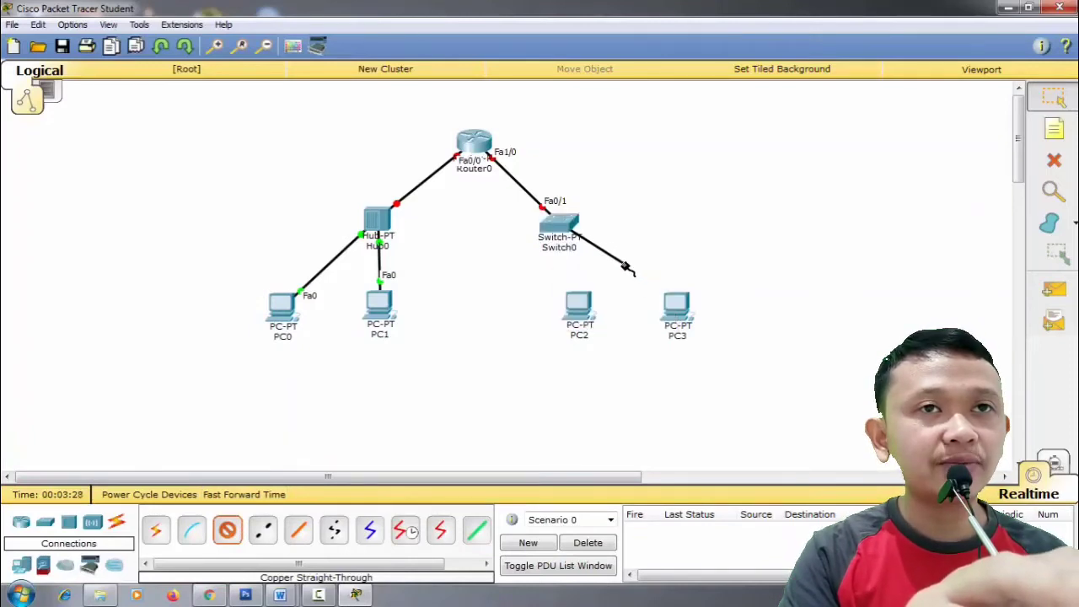
{"action": "left_click", "coordinate": [679, 302]}
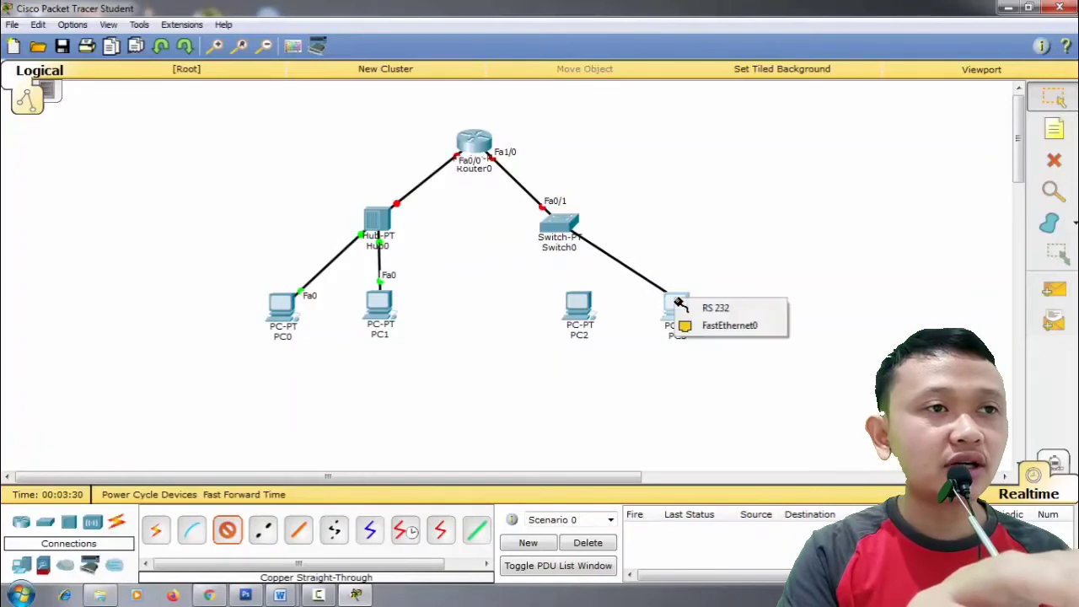
{"action": "left_click", "coordinate": [710, 327]}
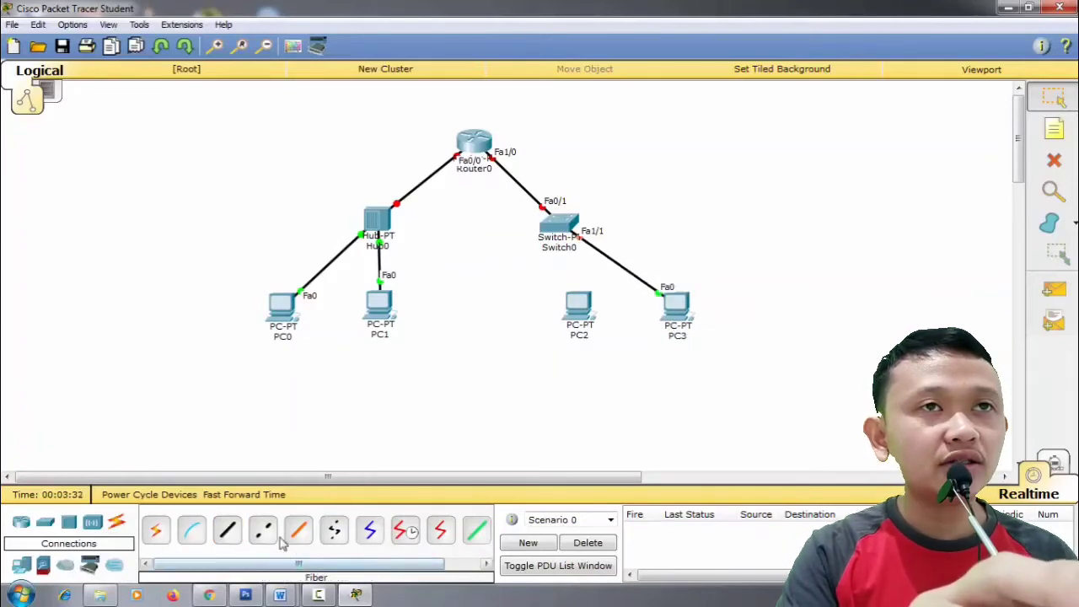
- Connect the switch's FastEthernet2/1 to PC2's FastEthernet0 with a Copper Straight-Through cable
{"action": "left_click", "coordinate": [230, 530]}
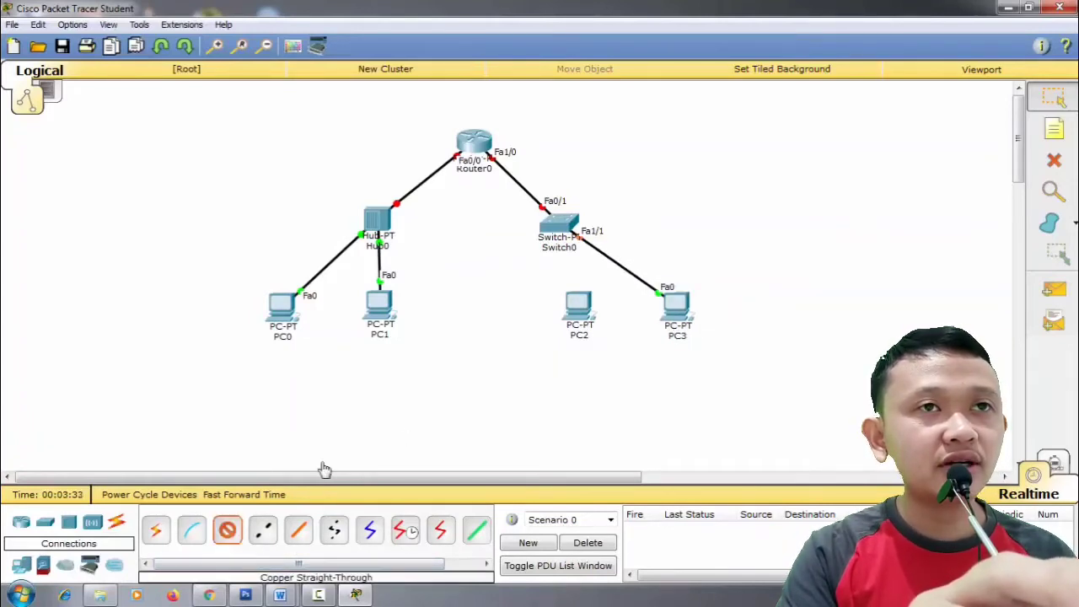
{"action": "left_click", "coordinate": [562, 241]}
{"action": "left_click", "coordinate": [567, 250]}
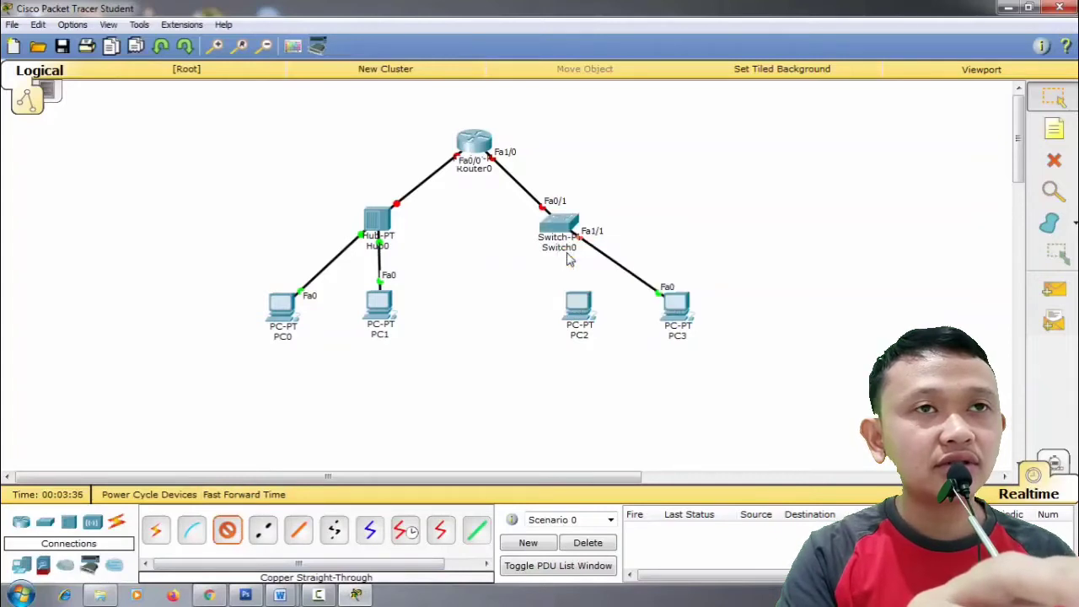
{"action": "left_click", "coordinate": [578, 305]}
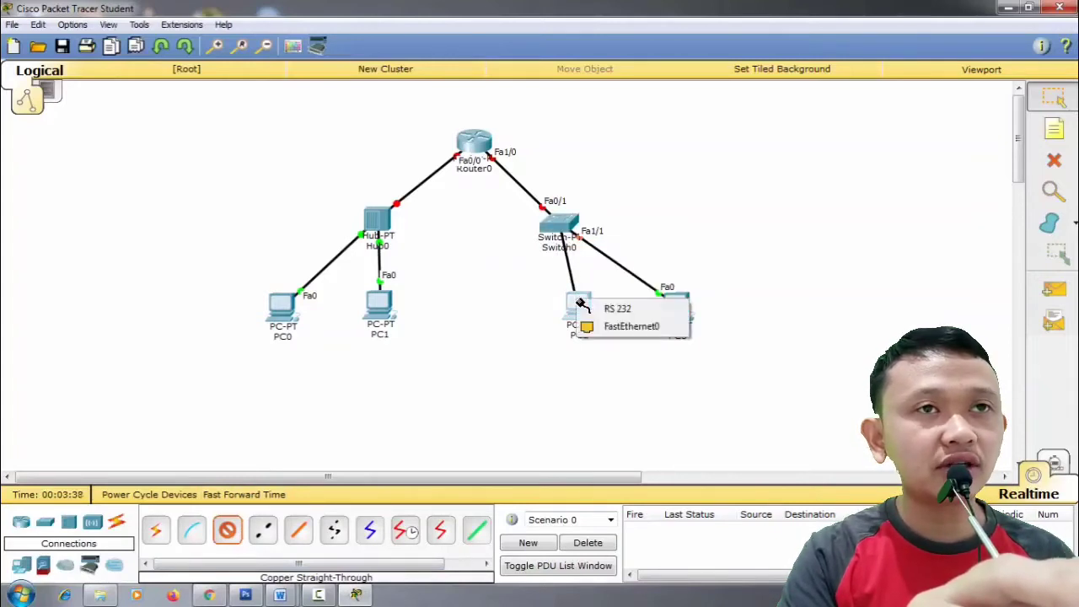
{"action": "left_click", "coordinate": [600, 327]}
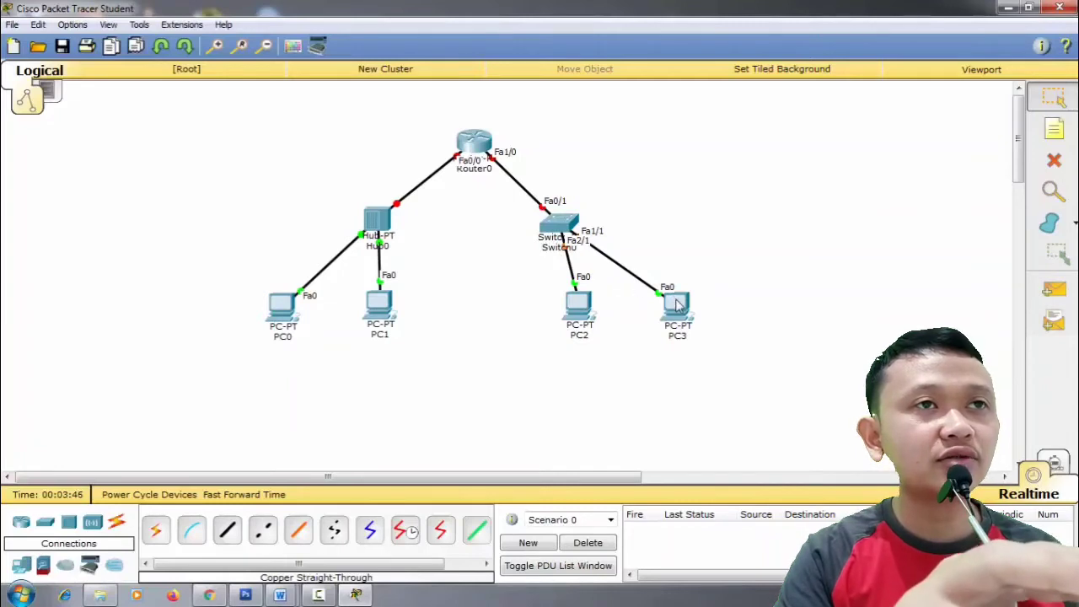
- Adjust the layout by shifting PC1 slightly right and down, PC3 slightly right and up, and the router slightly up and left
{"action": "left_click_drag", "start_coordinate": [673, 297], "coordinate": [711, 256]}
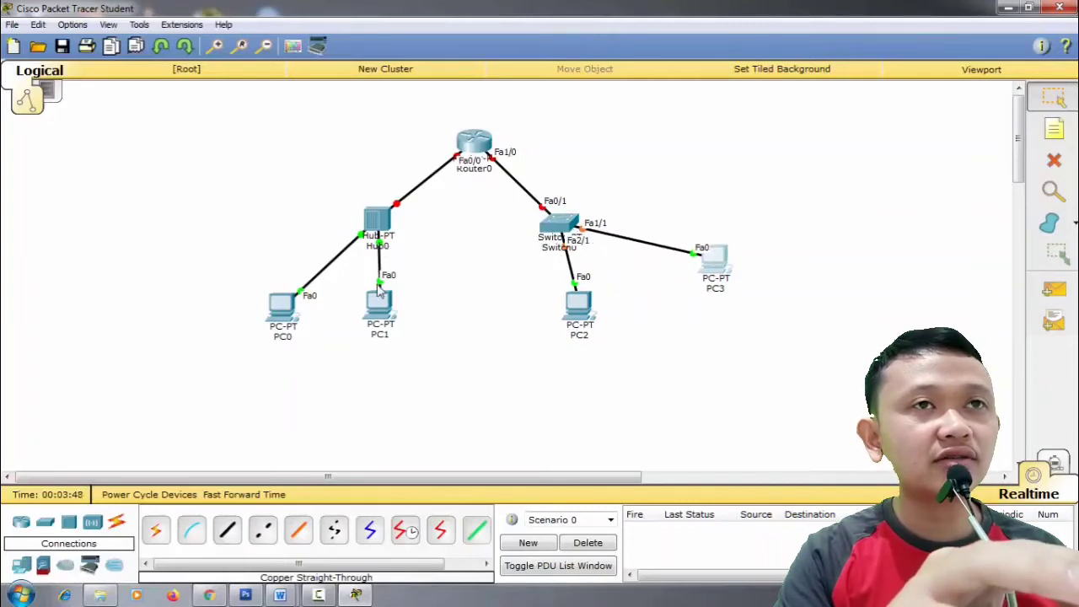
{"action": "left_click_drag", "start_coordinate": [381, 311], "coordinate": [409, 319]}
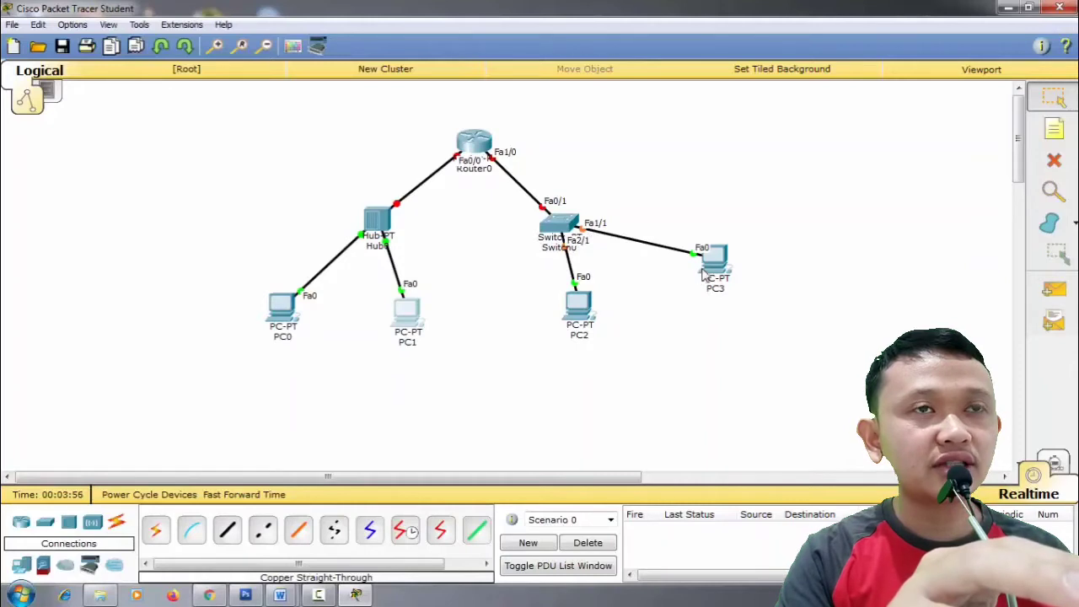
{"action": "left_click_drag", "start_coordinate": [714, 264], "coordinate": [707, 287]}
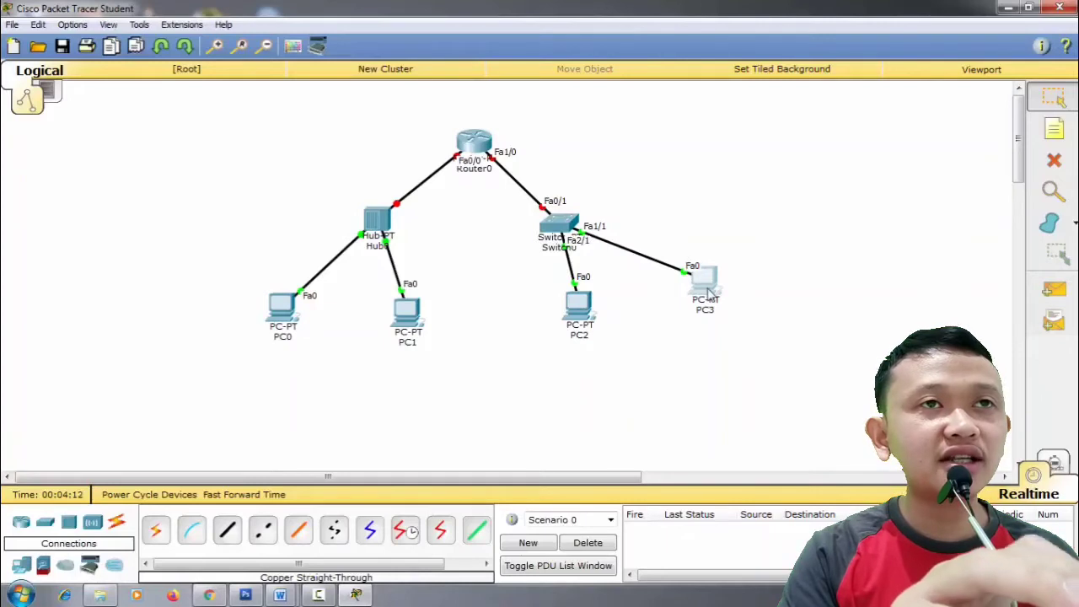
{"action": "left_click_drag", "start_coordinate": [704, 283], "coordinate": [688, 304]}
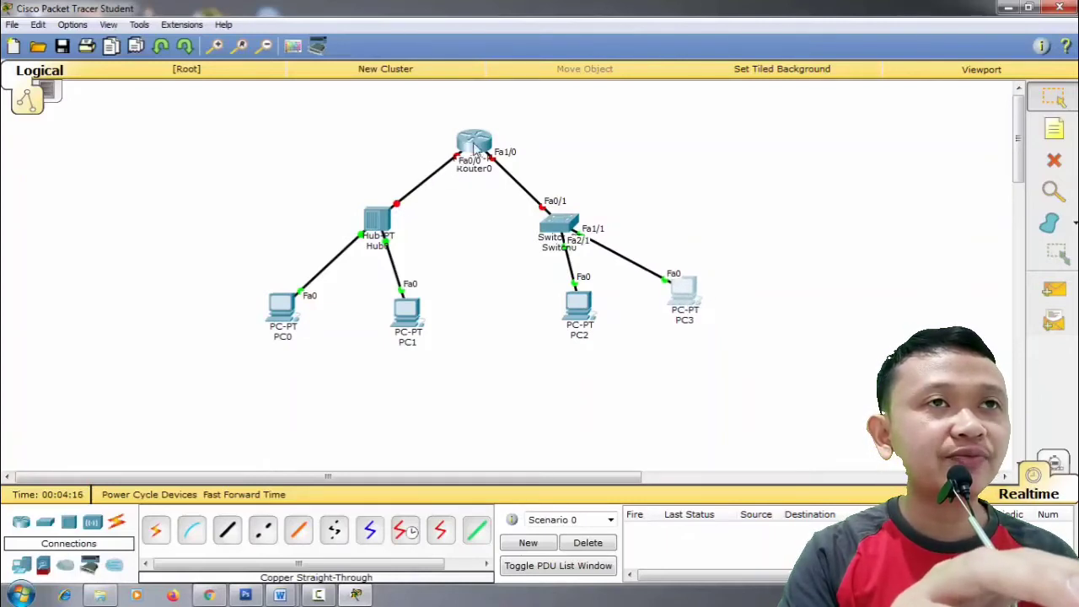
{"action": "left_click_drag", "start_coordinate": [487, 140], "coordinate": [482, 131]}
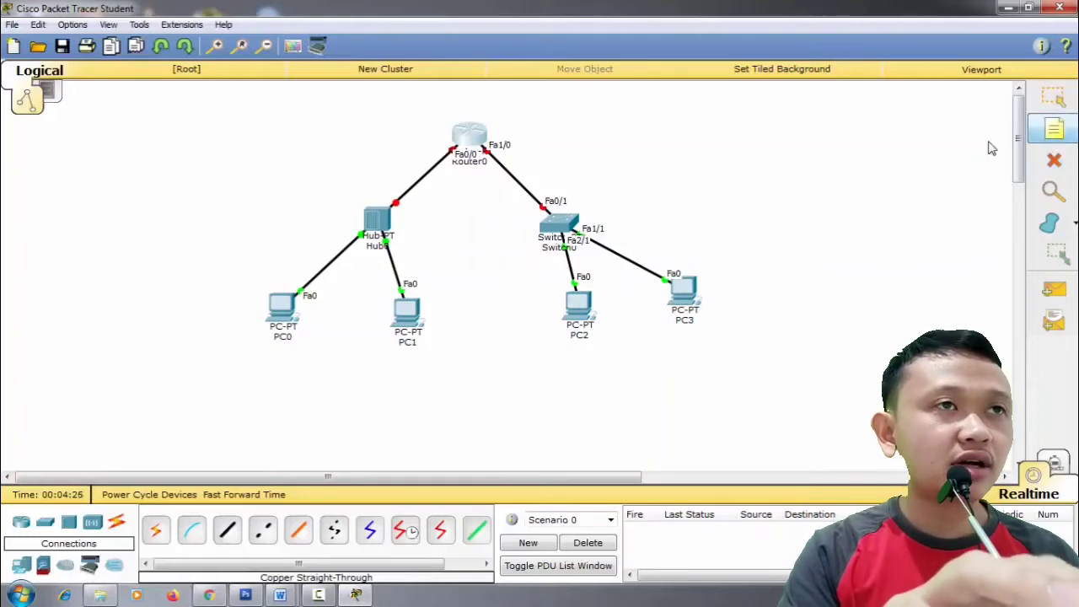
- Place a note reading "IP Addres Kelas C" to the left of the hub
{"action": "left_click", "coordinate": [205, 193]}
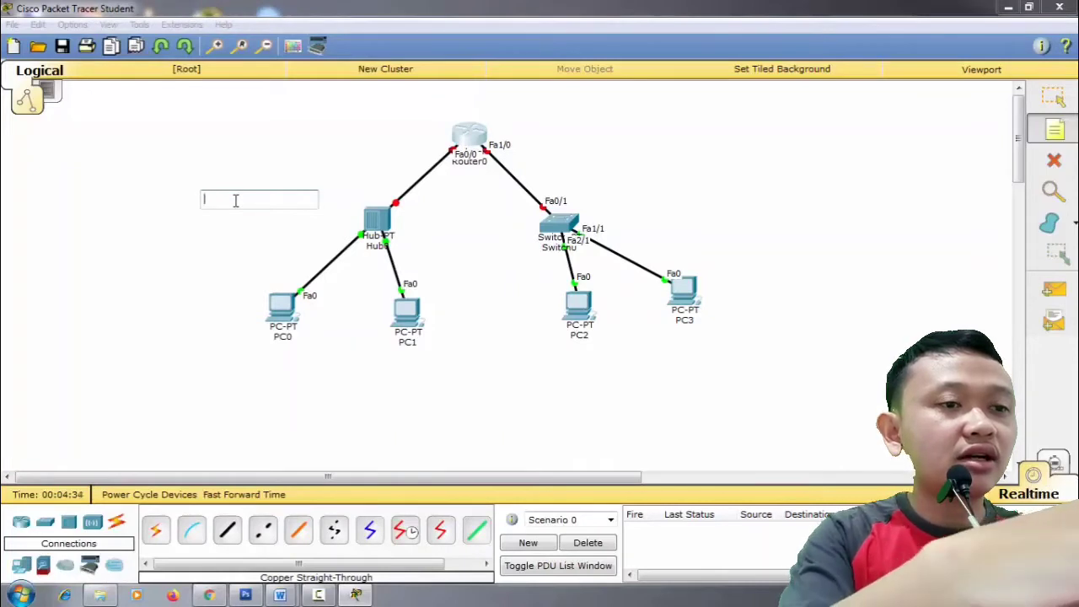
{"action": "type", "text": "IP A"}
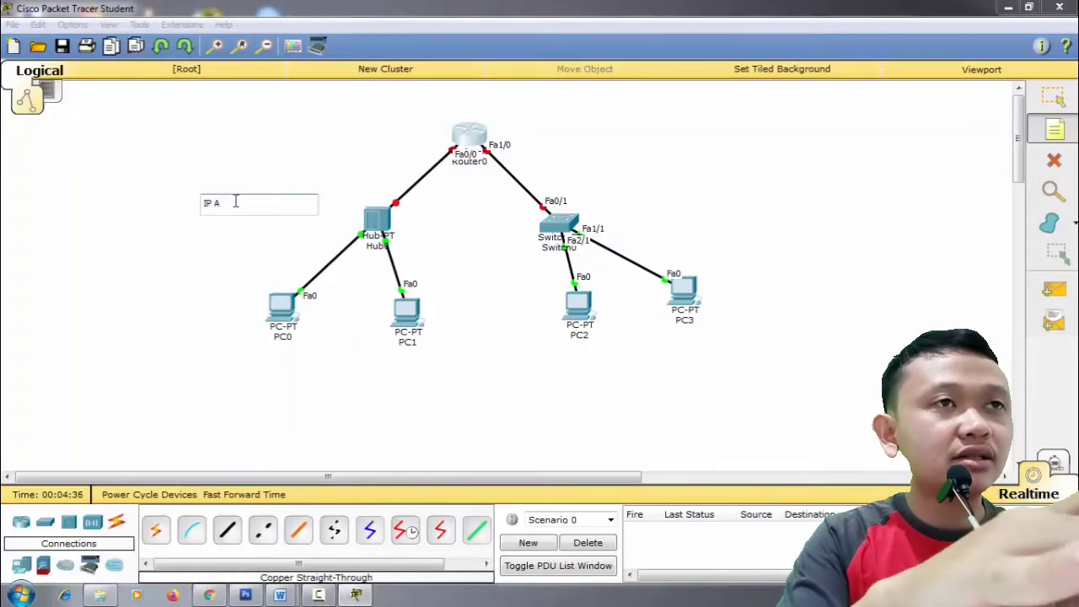
{"action": "type", "text": "ddres"}
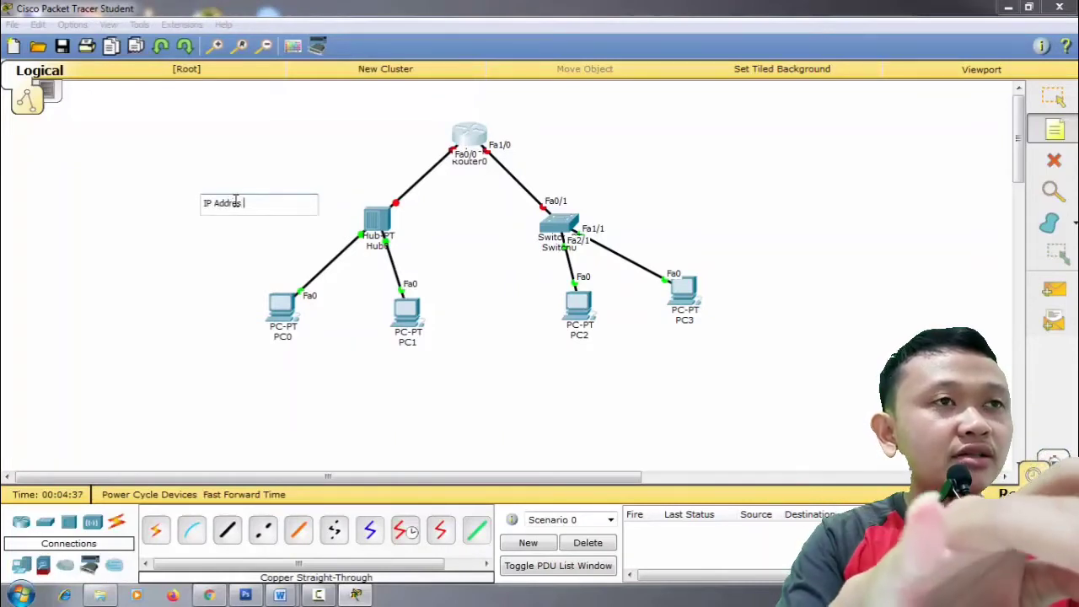
{"action": "type", "text": " Kelas C"}
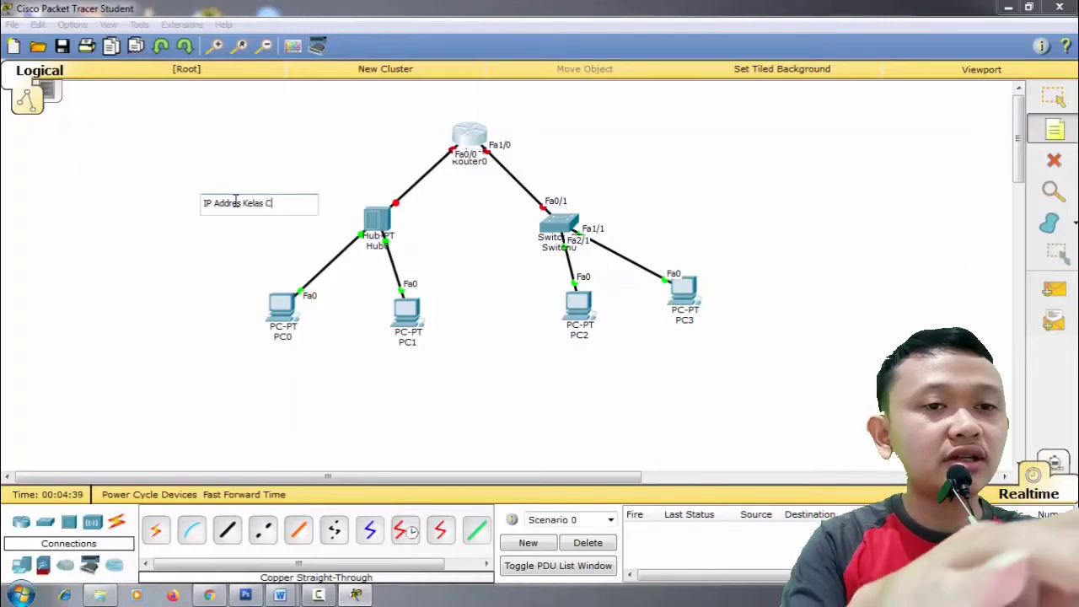
- Place a note reading "IP Address Kelas B" to the right of the switch
{"action": "left_click", "coordinate": [639, 202]}
{"action": "type", "text": "I"}
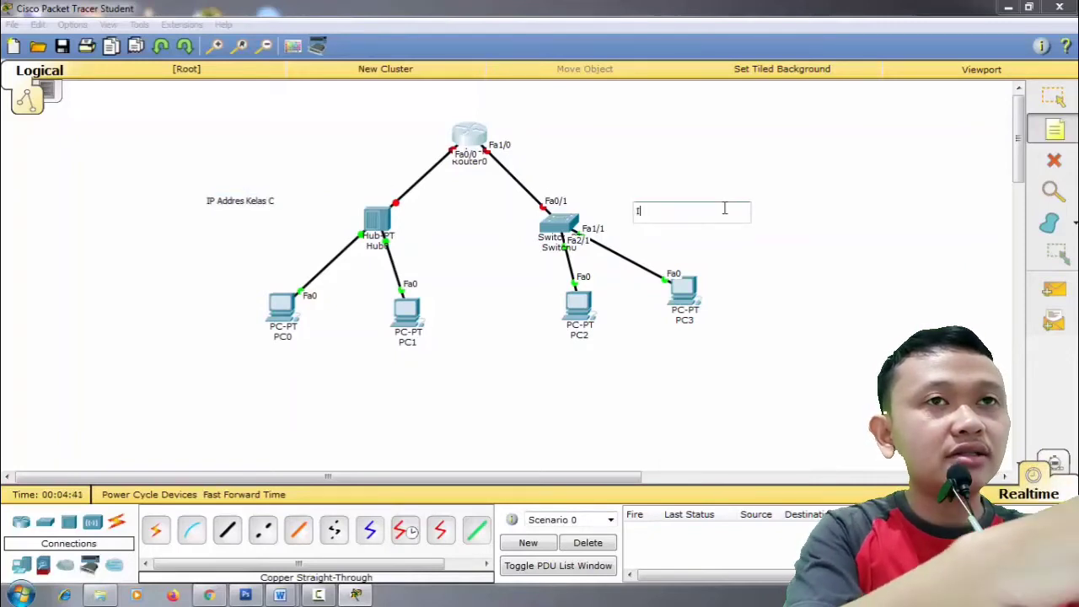
{"action": "type", "text": "P Address Kelas B"}
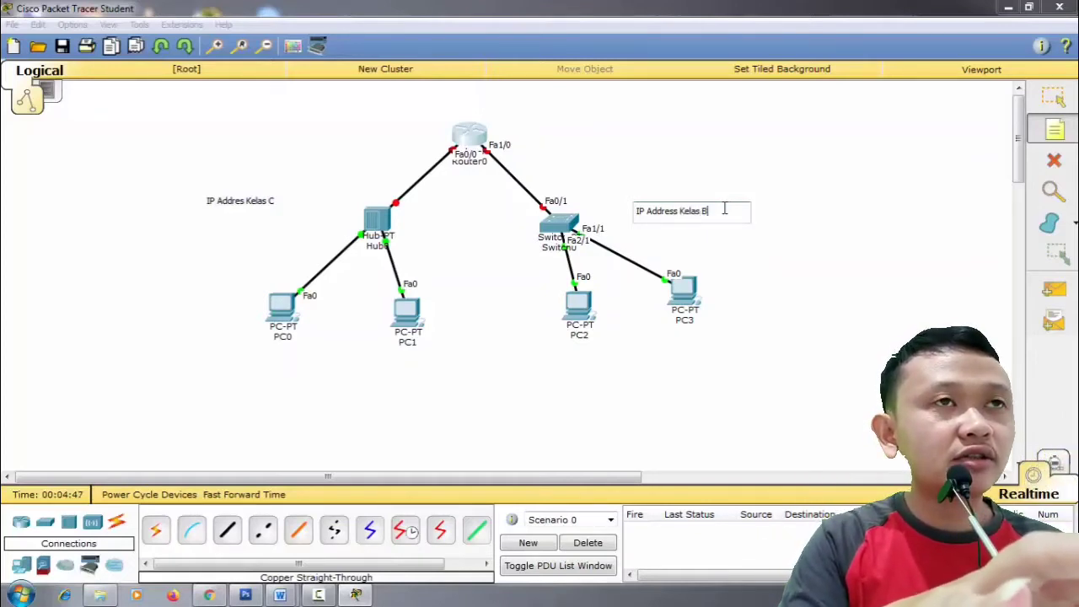
- Place a note reading "200.10.10.1/24" to the left of the router
{"action": "left_click", "coordinate": [322, 118]}
{"action": "type", "text": "2"}
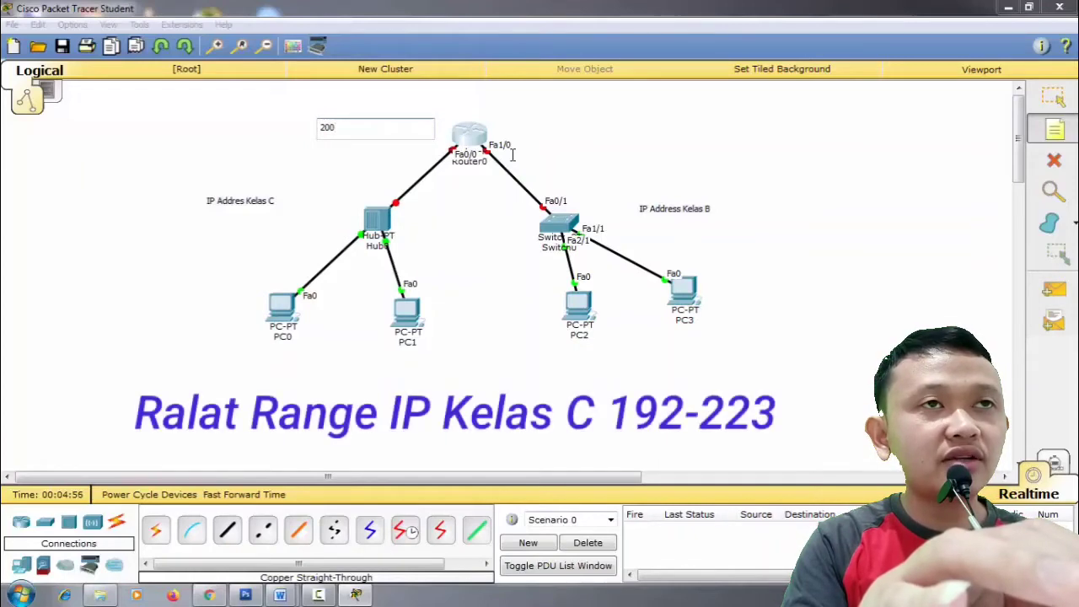
{"action": "type", "text": "00"}
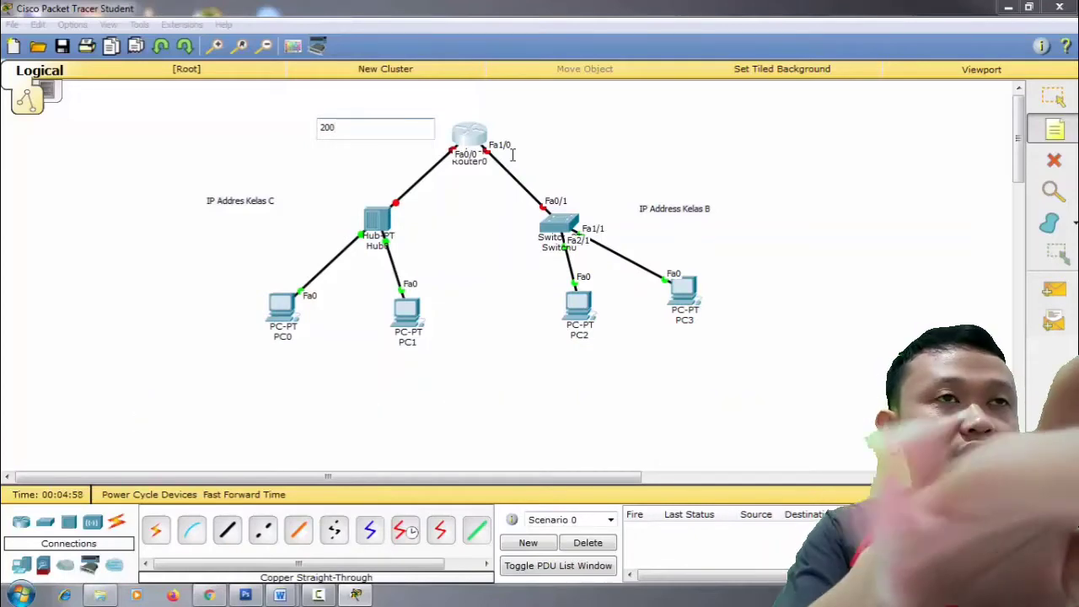
{"action": "type", "text": "."}
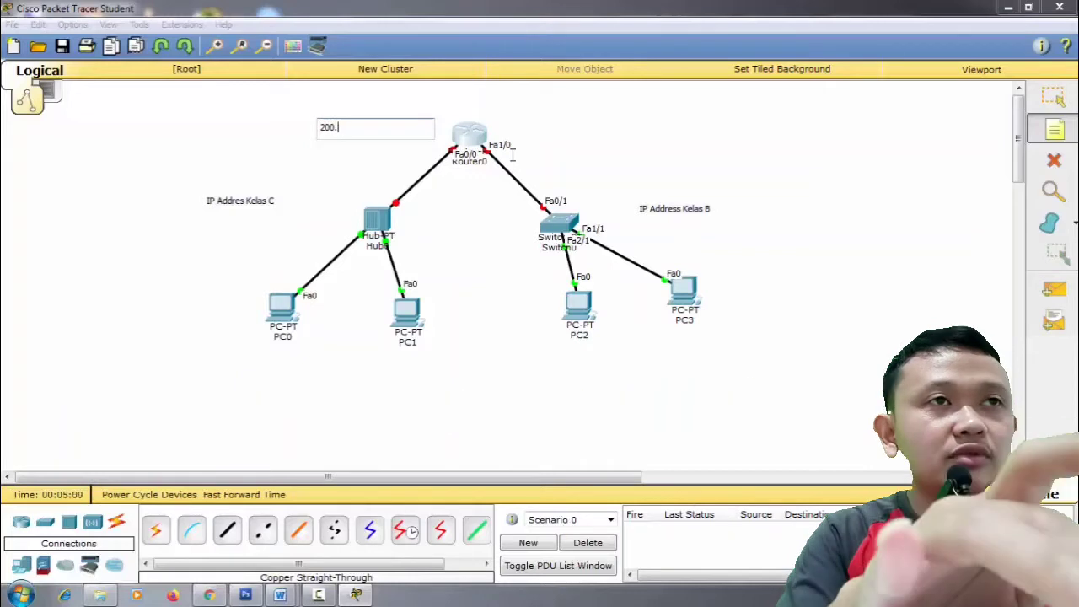
{"action": "type", "text": "10.10.1/24"}
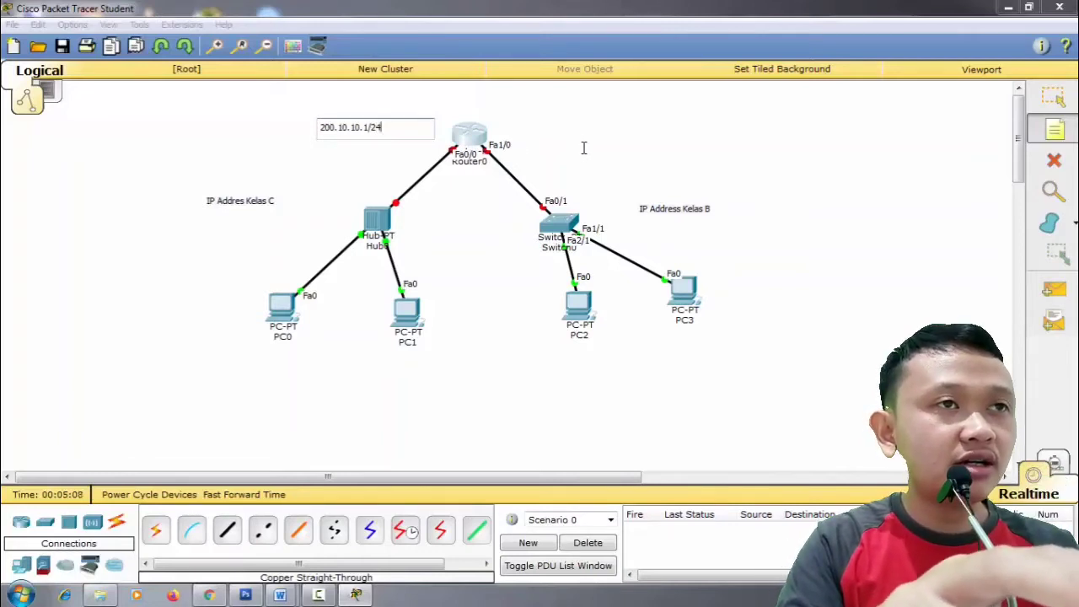
- Place address notes above the two hub-side PCs: "200.10.10.2/24" at PC0 and "200.10.10.3/24" at PC1
{"action": "left_click", "coordinate": [234, 275]}
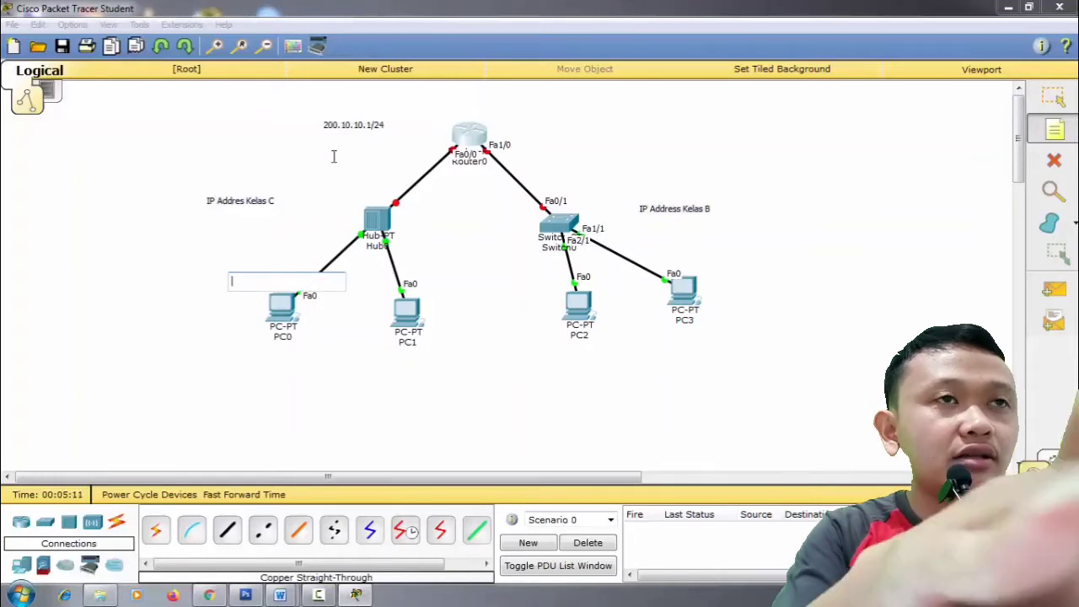
{"action": "type", "text": "200"}
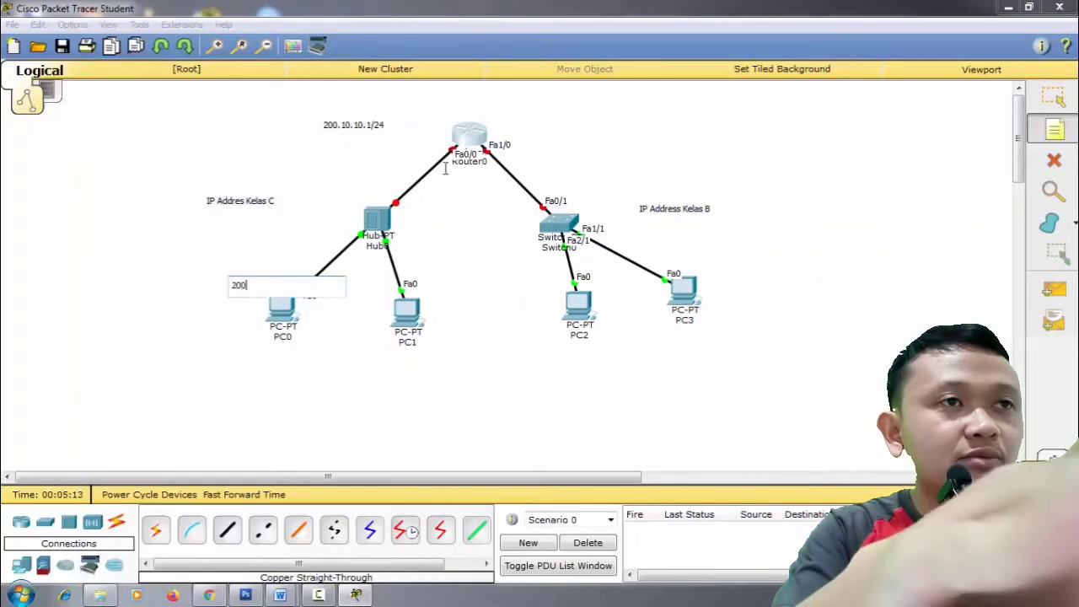
{"action": "type", "text": ".10.10.2/24"}
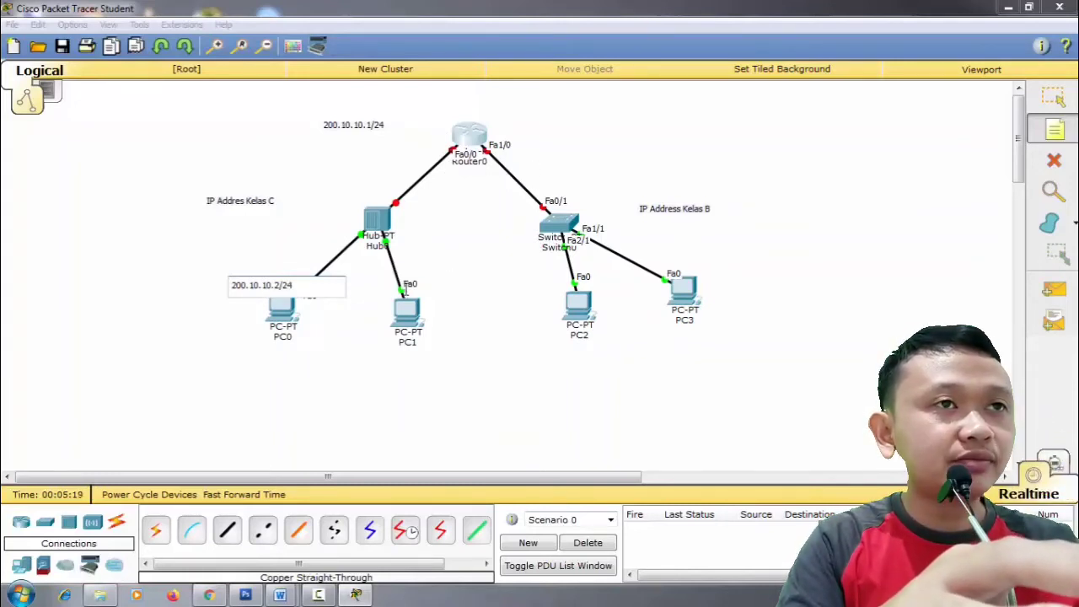
{"action": "left_click", "coordinate": [405, 274]}
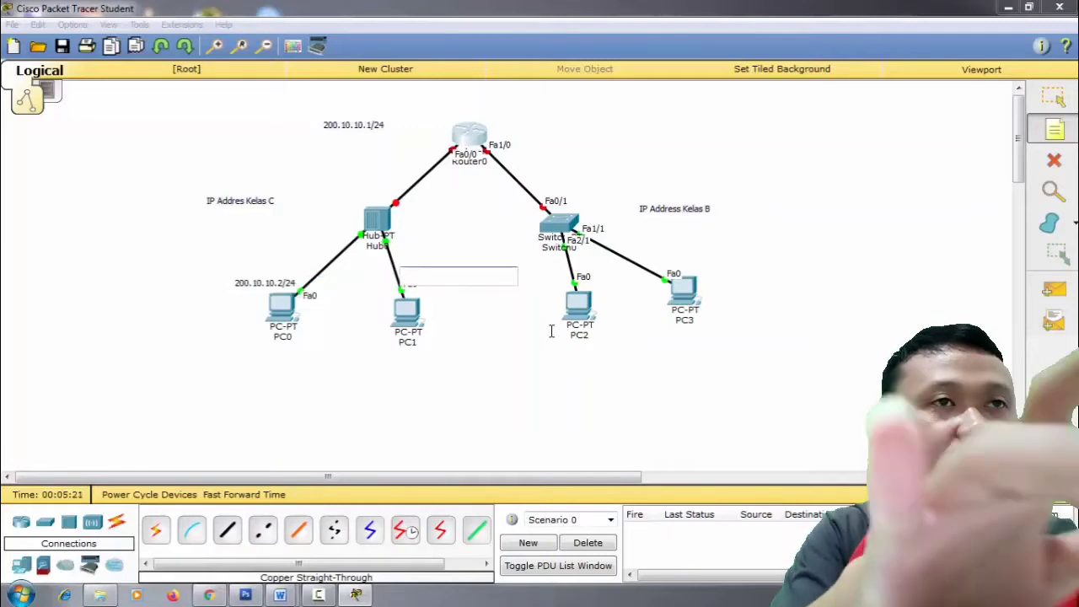
{"action": "type", "text": "200.10."}
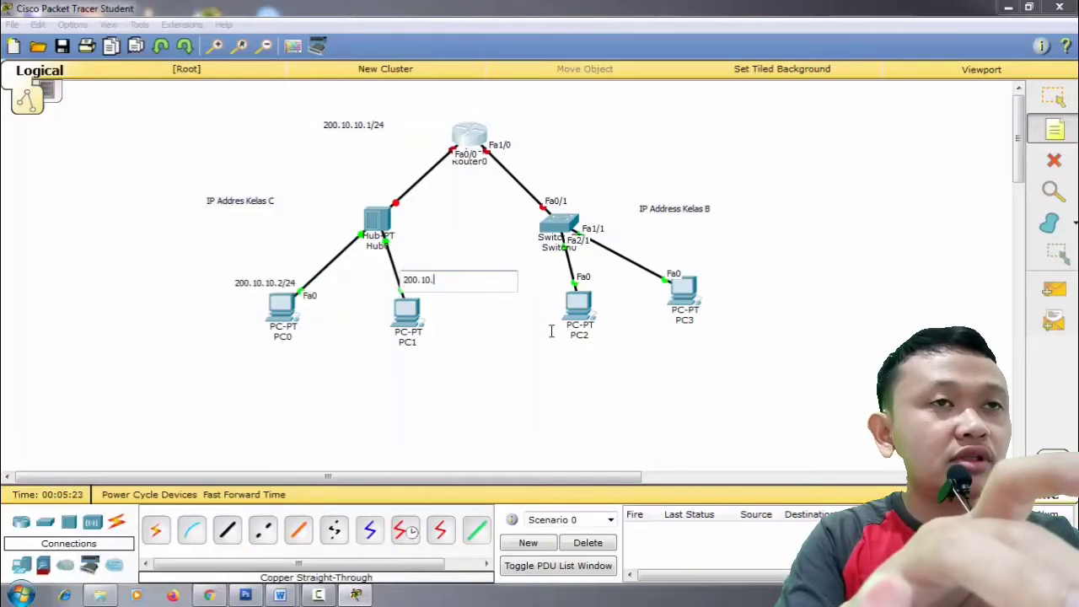
{"action": "type", "text": "10.3/24"}
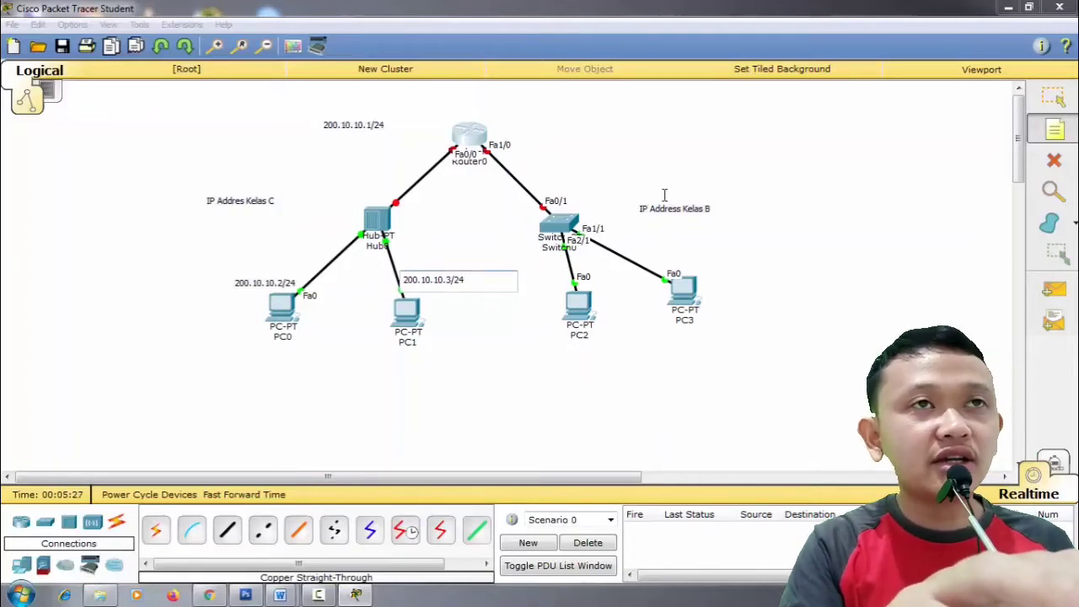
- Place a note reading "172.10.10.1/16" to the right of the router
{"action": "left_click", "coordinate": [529, 128]}
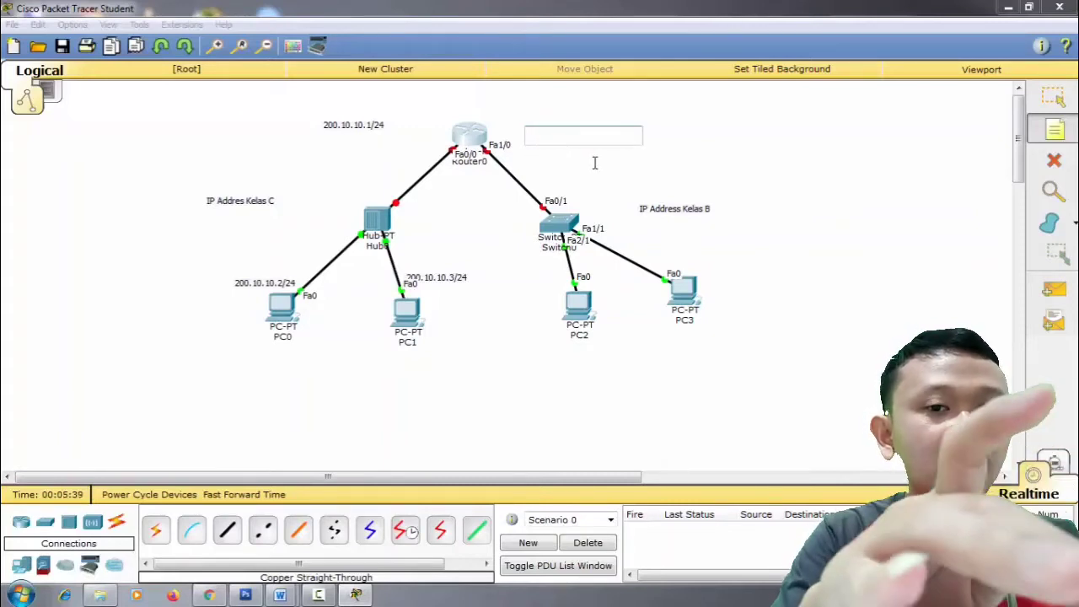
{"action": "type", "text": "172"}
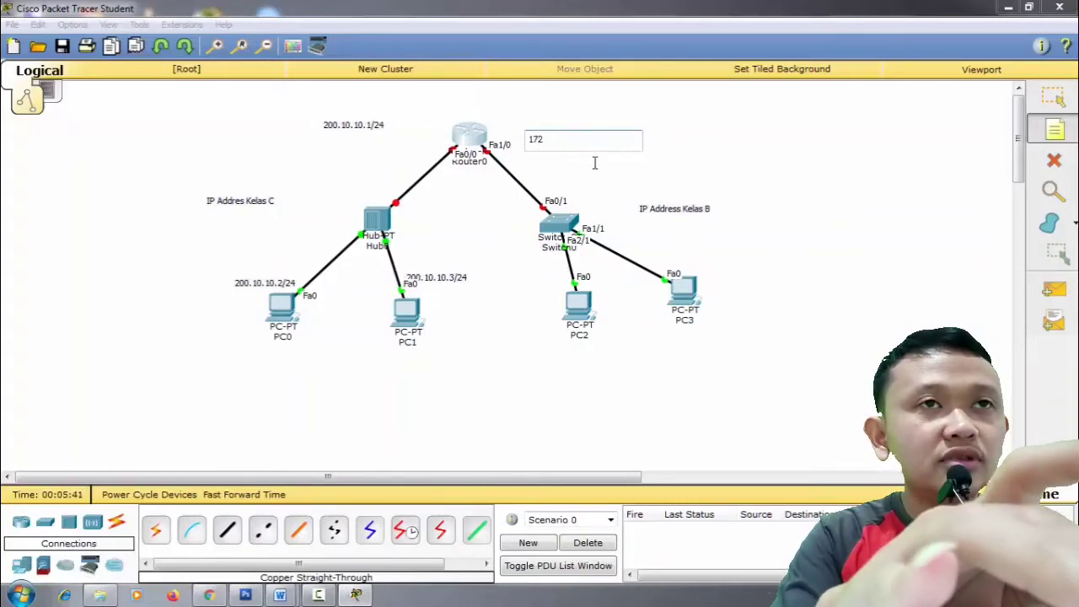
{"action": "type", "text": ".10.10.1/16"}
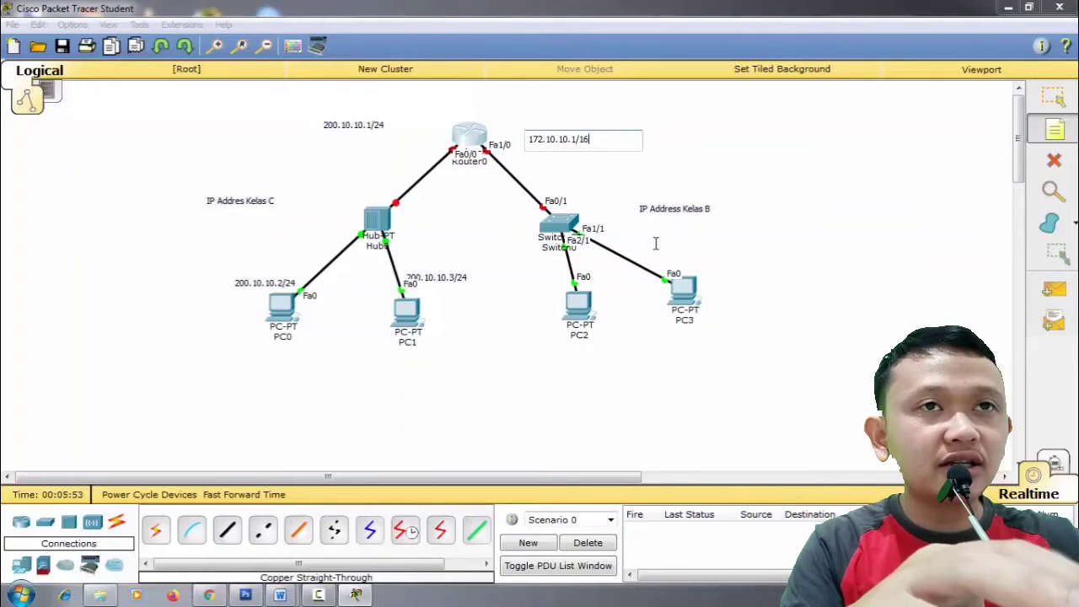
- Place address notes at the two switch-side PCs: "172.10.10.2/16" beside PC3 and "172.10.10.3/16" above PC2
{"action": "left_click", "coordinate": [717, 265]}
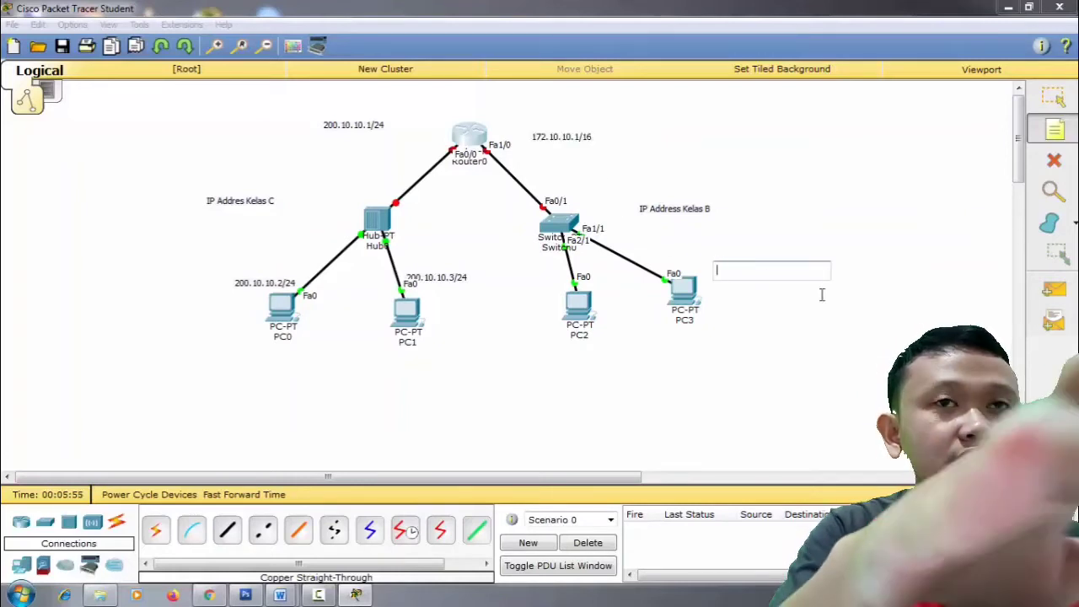
{"action": "type", "text": "172.10"}
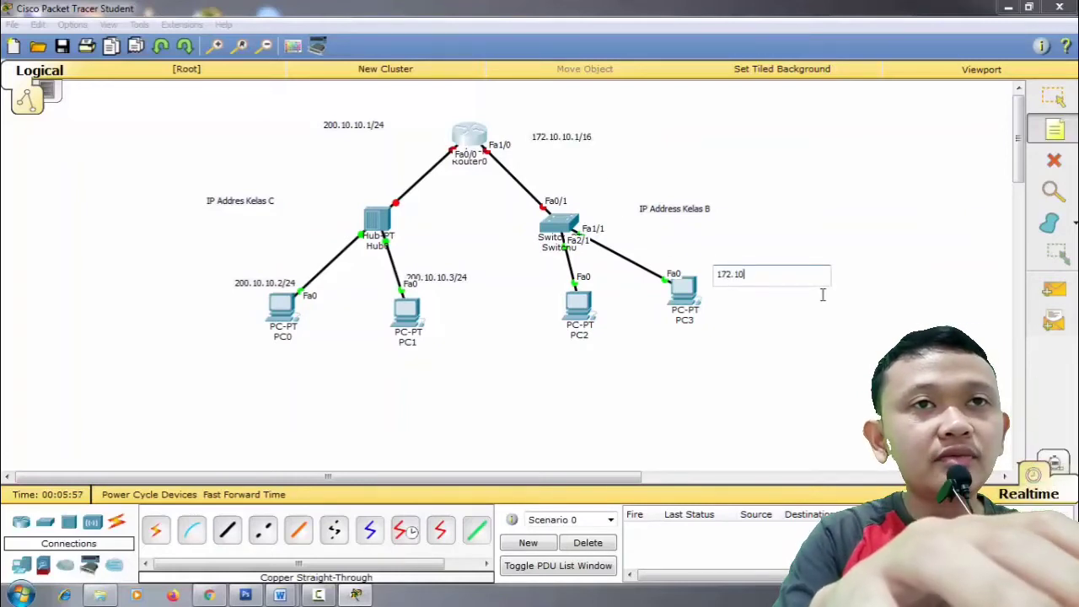
{"action": "type", "text": ".10.2/16"}
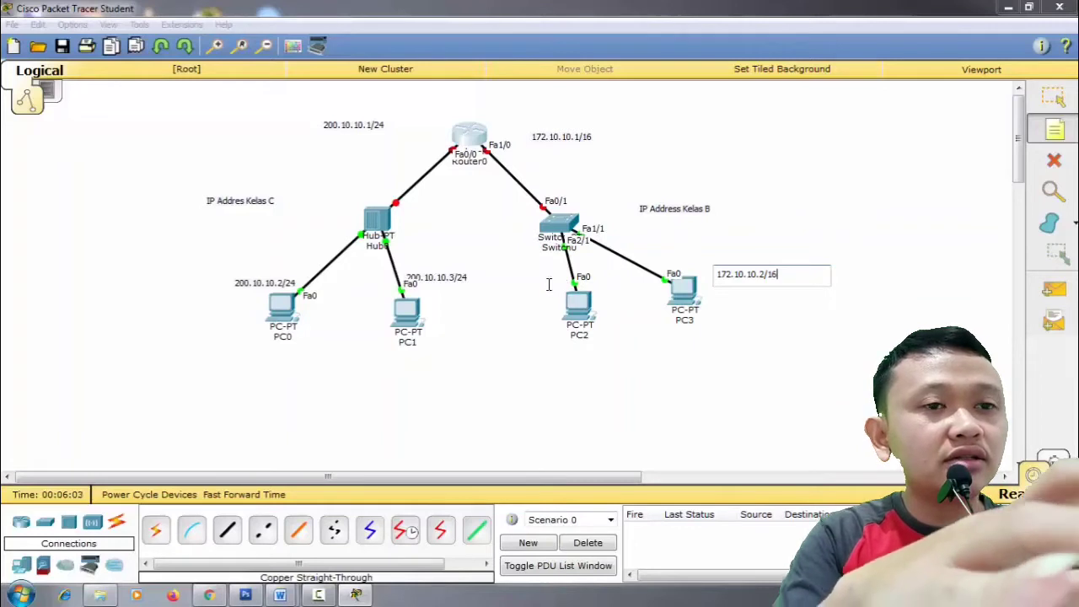
{"action": "left_click", "coordinate": [535, 274]}
{"action": "type", "text": "172.10."}
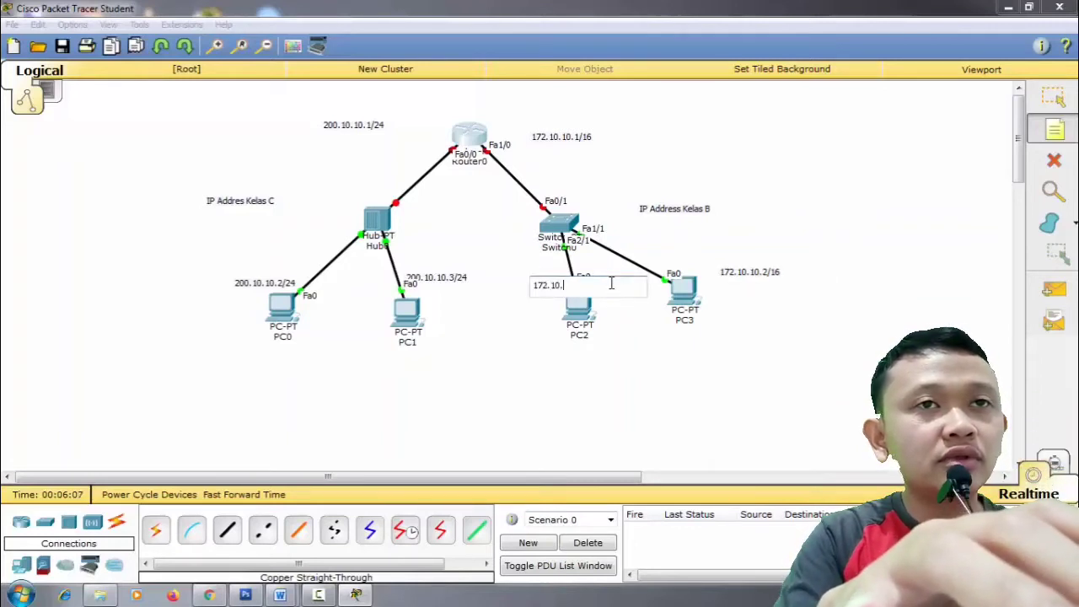
{"action": "type", "text": "10.3/16"}
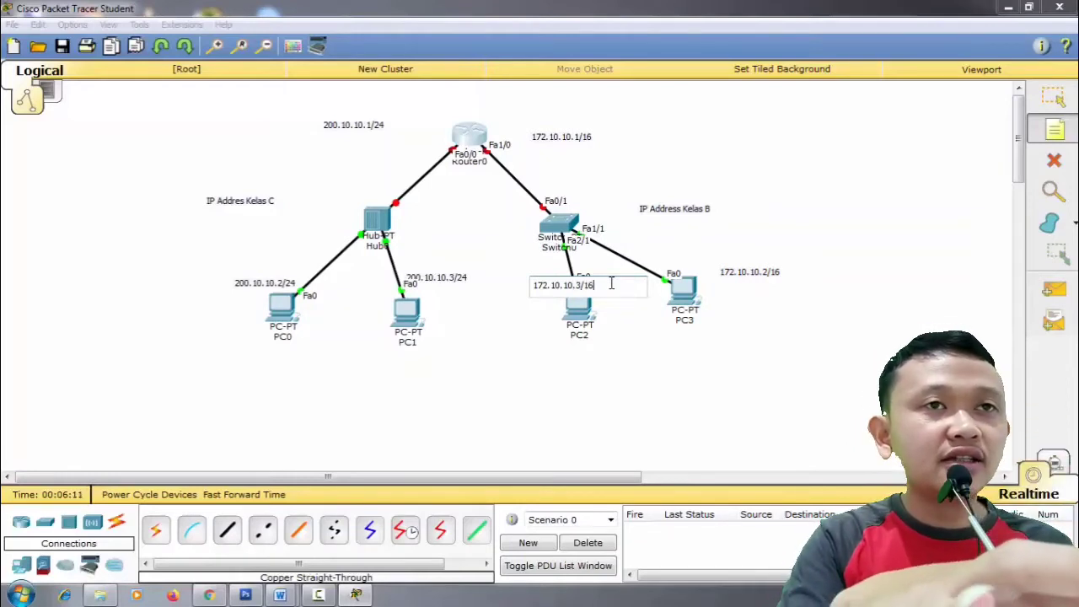
{"action": "left_click", "coordinate": [668, 344]}
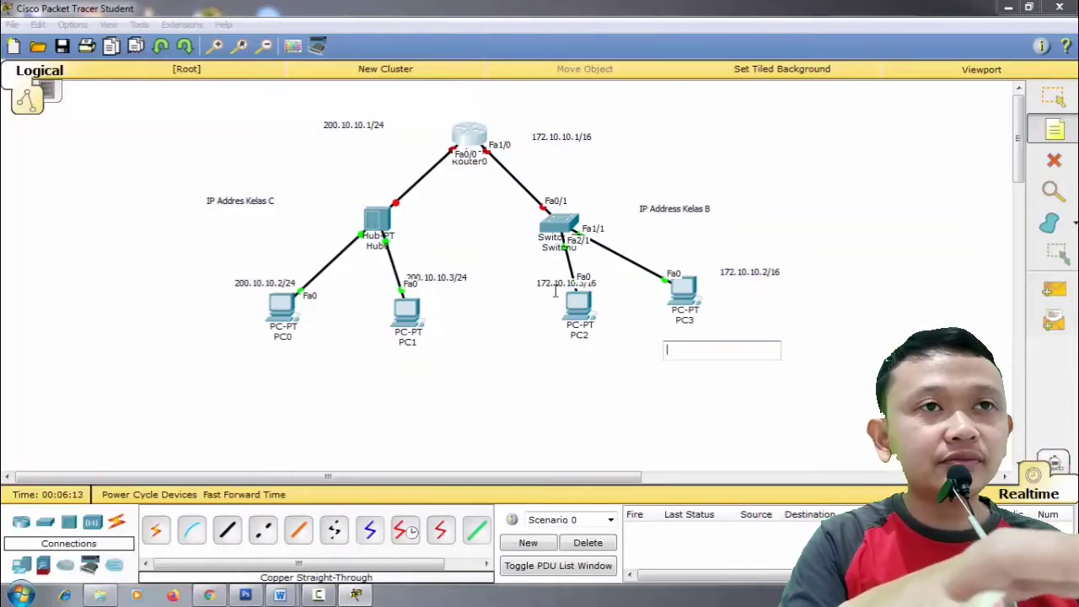
- Shift PC2 slightly down and reposition its 172.10.10.3/16 note between the switch and PC2, clear of the port label
{"action": "left_click", "coordinate": [1059, 101]}
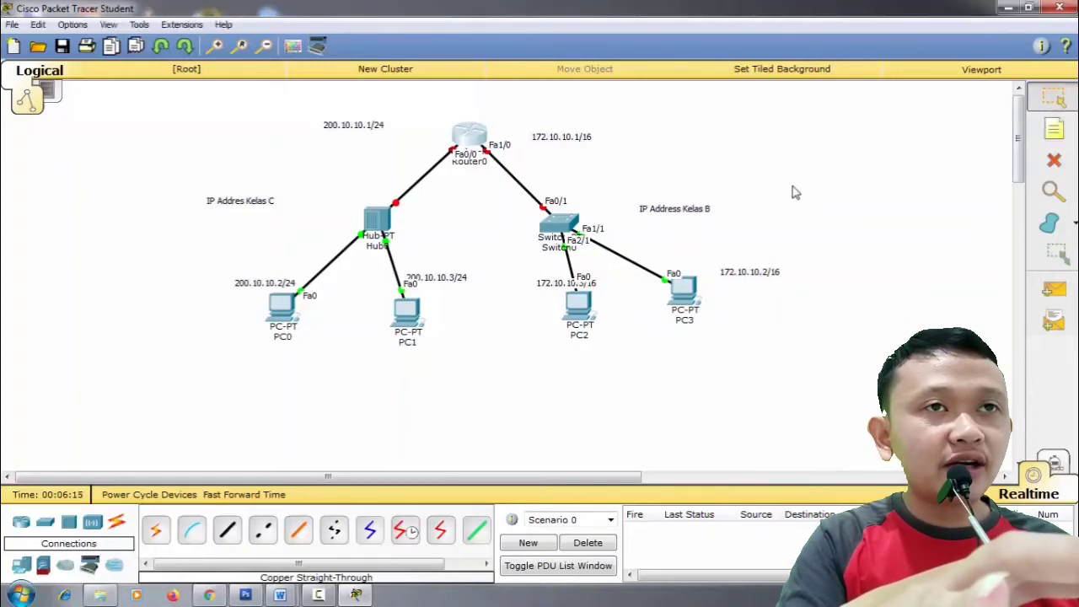
{"action": "left_click_drag", "start_coordinate": [558, 287], "coordinate": [563, 269]}
{"action": "left_click_drag", "start_coordinate": [588, 307], "coordinate": [587, 326]}
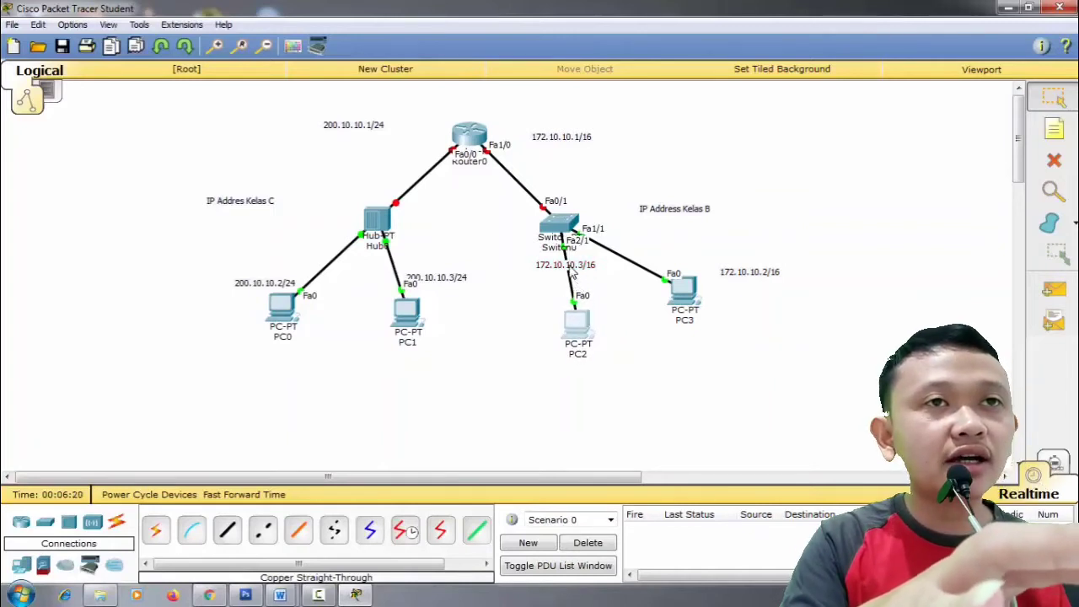
{"action": "left_click_drag", "start_coordinate": [573, 266], "coordinate": [579, 285]}
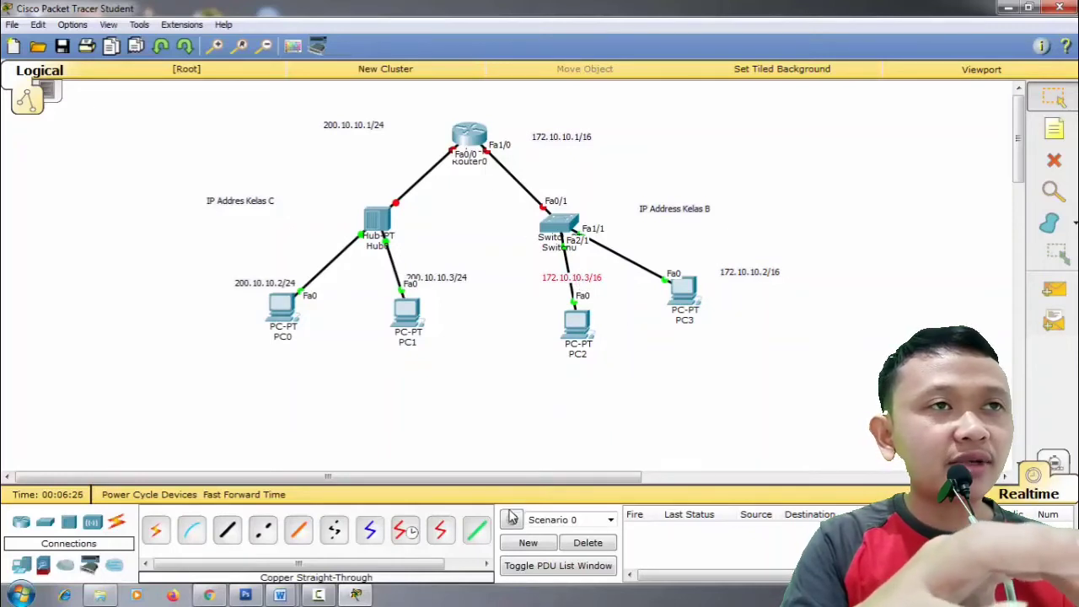
- Open the router's device window beside the topology and bring up its IOS command line interface
{"action": "left_click_drag", "start_coordinate": [514, 477], "coordinate": [622, 473]}
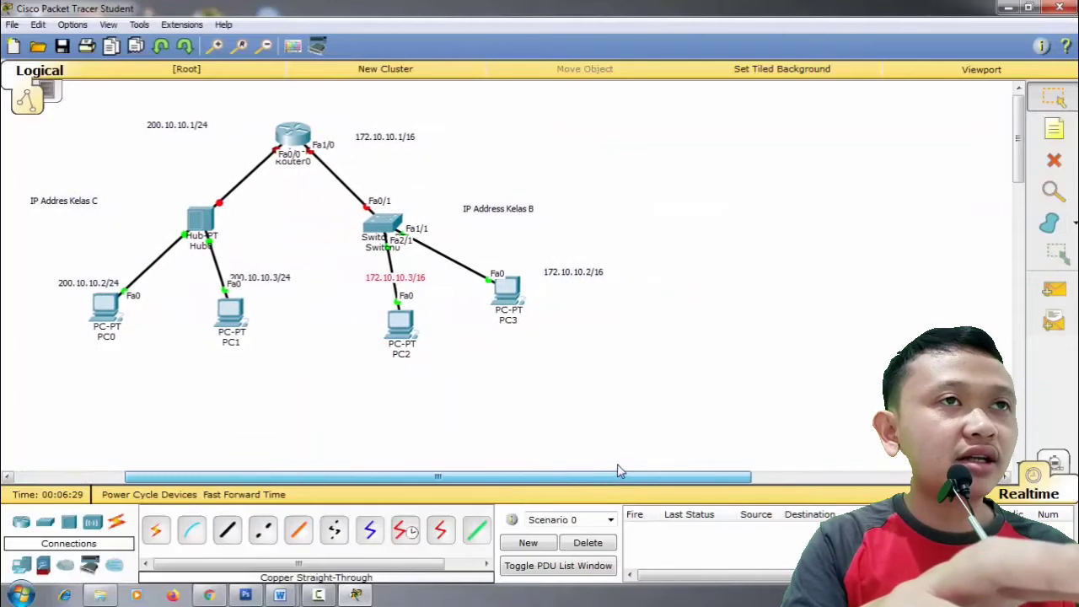
{"action": "left_click", "coordinate": [293, 139]}
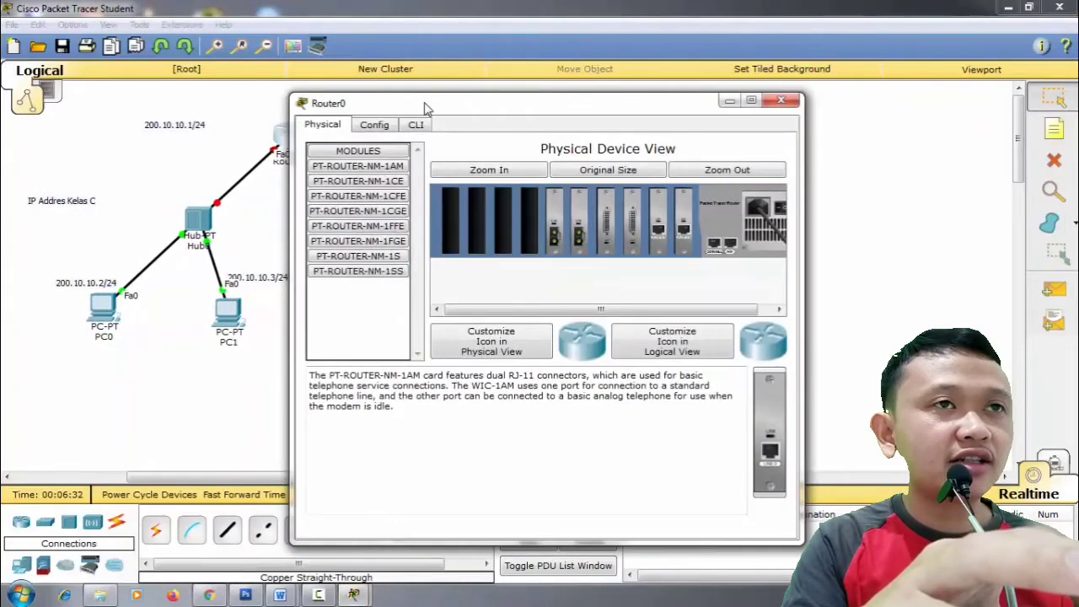
{"action": "left_click_drag", "start_coordinate": [426, 108], "coordinate": [662, 108]}
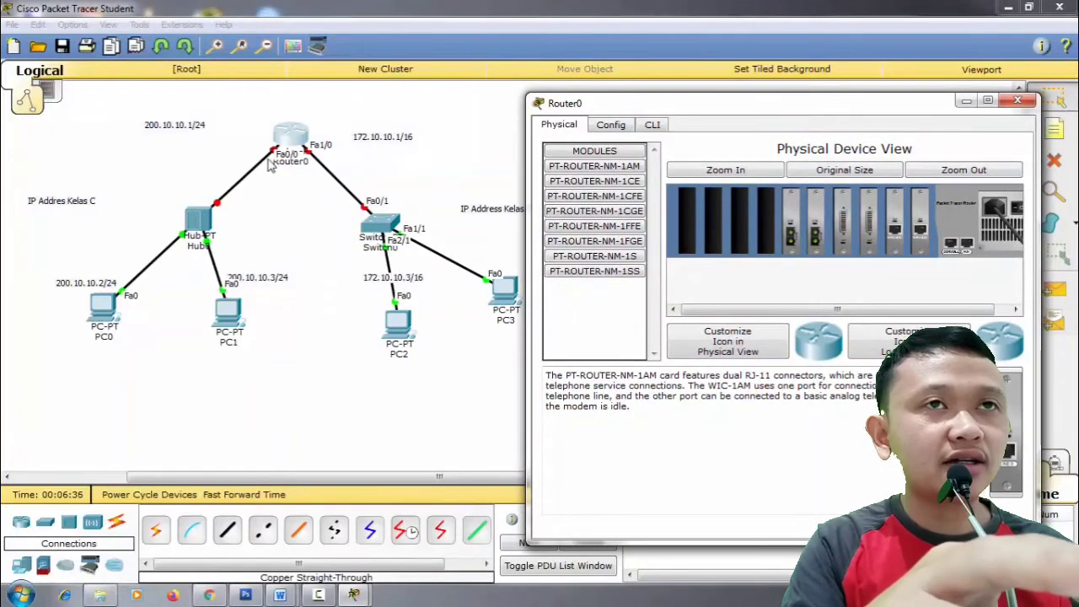
{"action": "left_click", "coordinate": [614, 125]}
{"action": "left_click", "coordinate": [653, 124]}
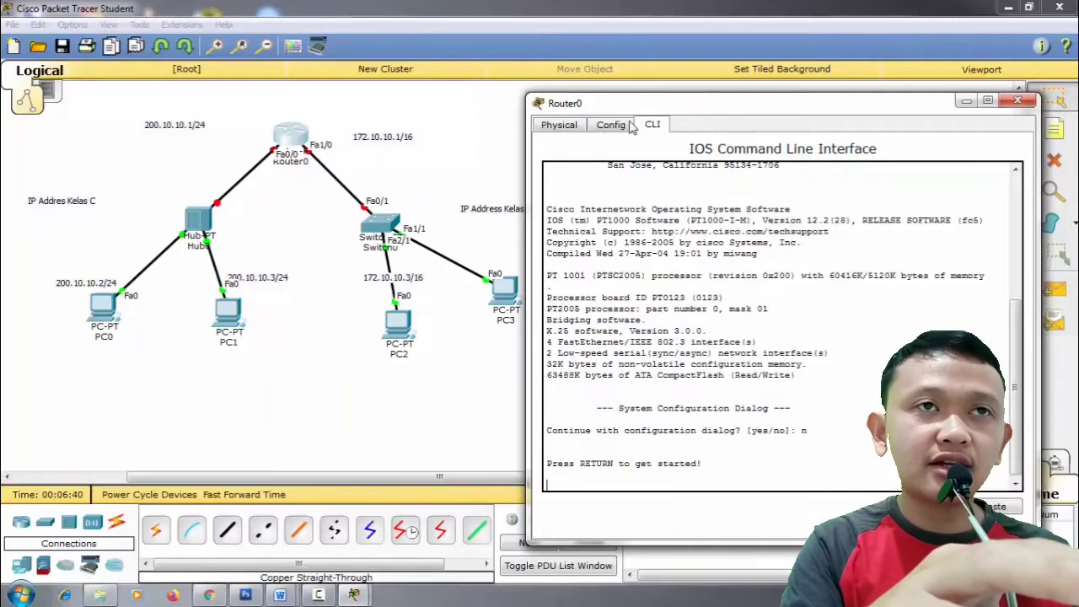
{"action": "left_click", "coordinate": [611, 125]}
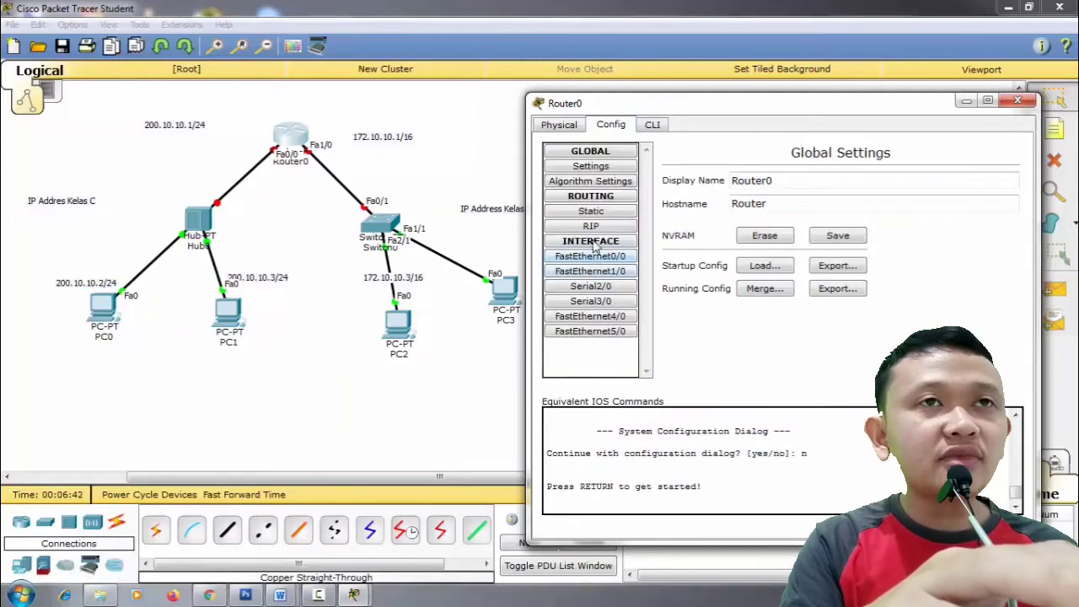
{"action": "left_click", "coordinate": [652, 125]}
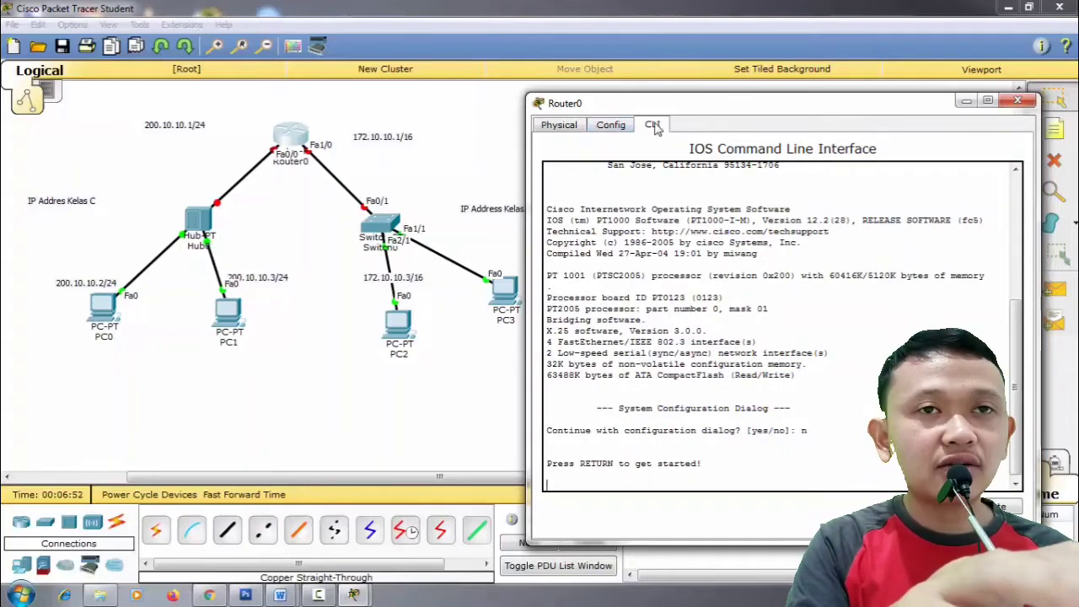
- Start the router's console session and enter privileged mode with the enable command
{"action": "double_click", "coordinate": [804, 430]}
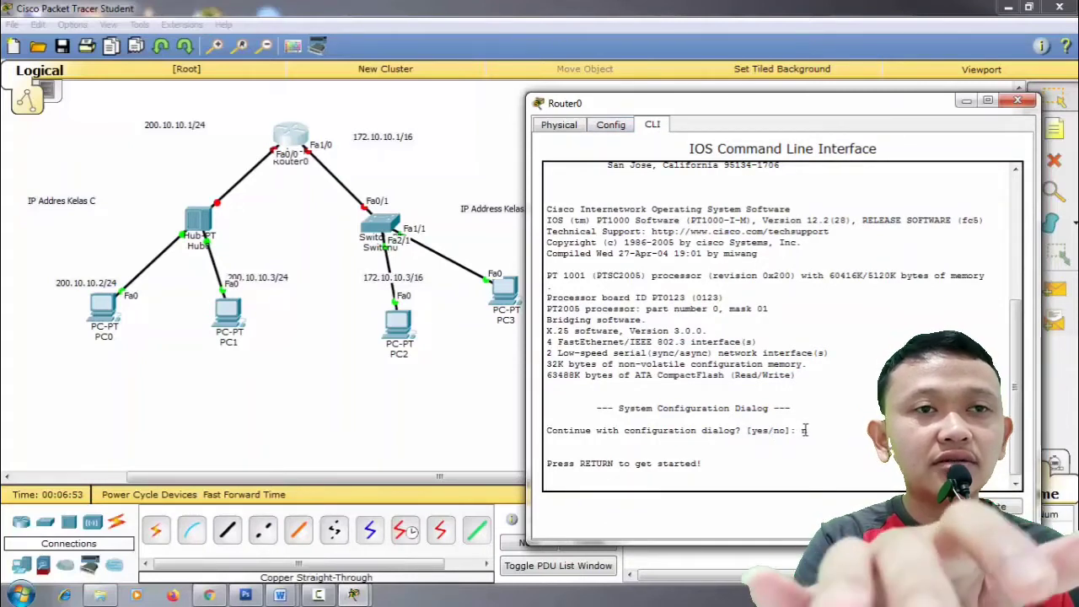
{"action": "key", "text": "Return"}
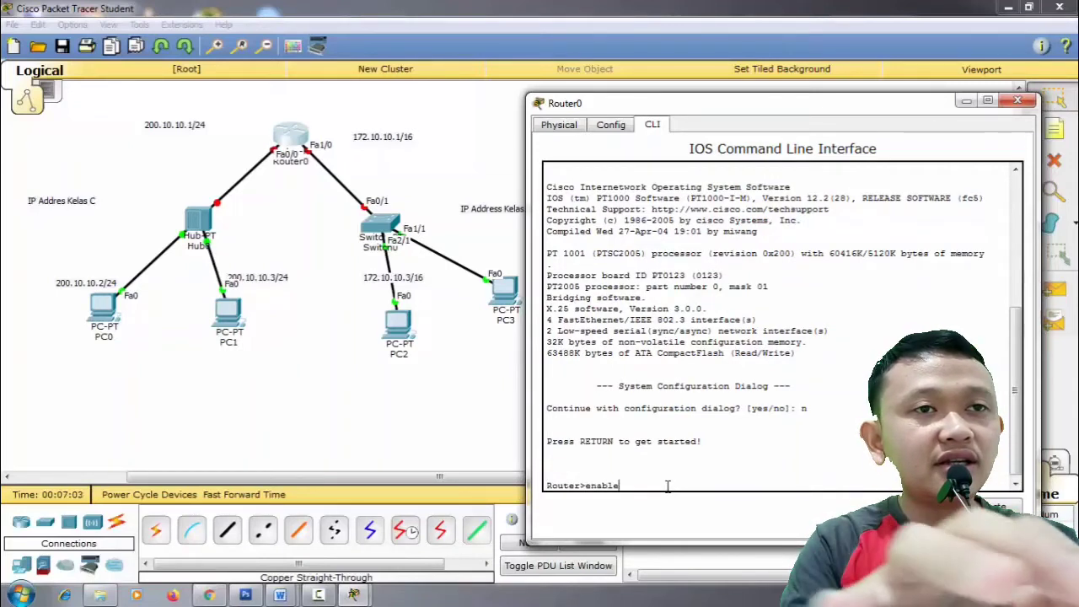
{"action": "key", "text": "Return"}
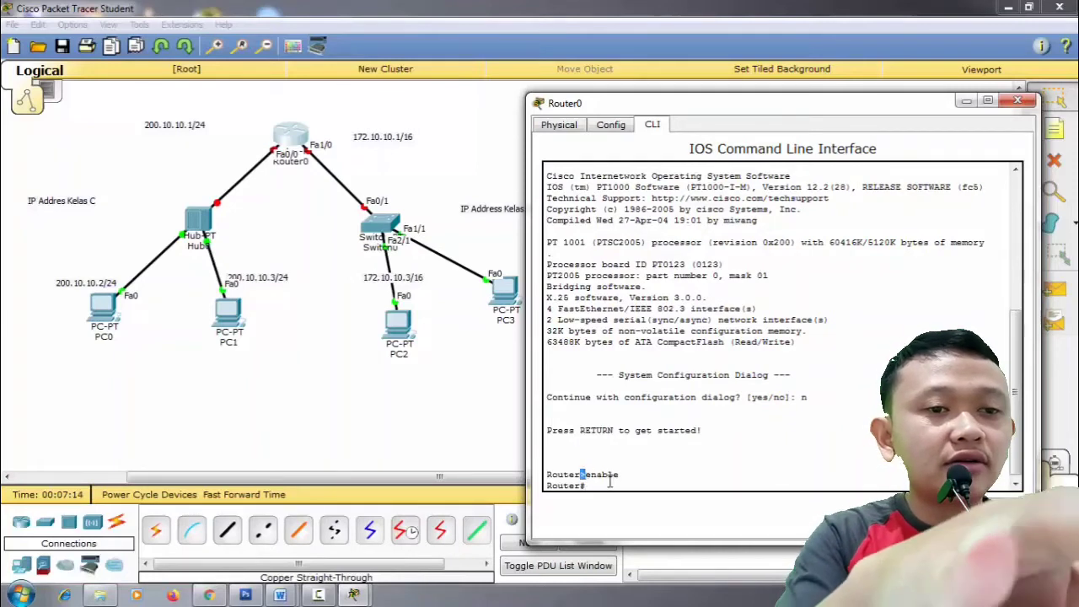
- Enter the router's global configuration mode with the configure terminal command
{"action": "type", "text": "con"}
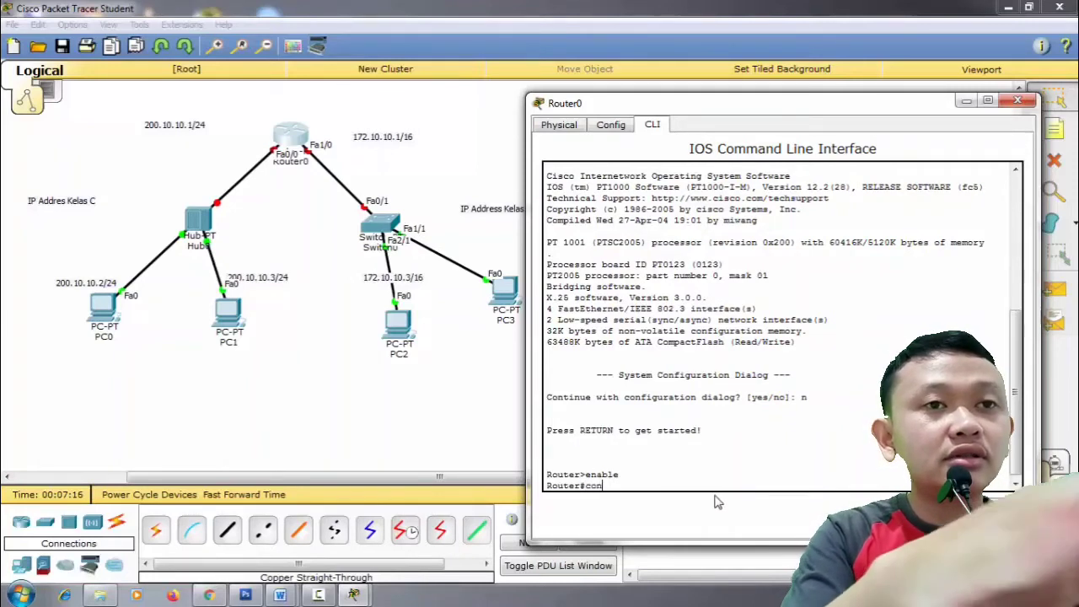
{"action": "type", "text": "figu"}
{"action": "key", "text": "Tab"}
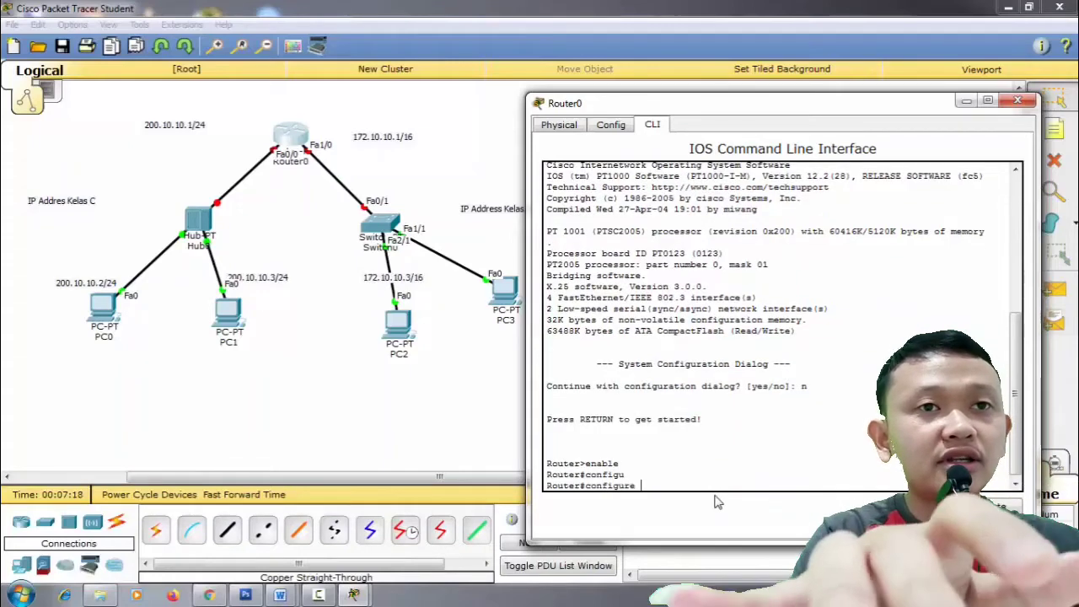
{"action": "type", "text": "ter"}
{"action": "key", "text": "Tab"}
{"action": "key", "text": "Return"}
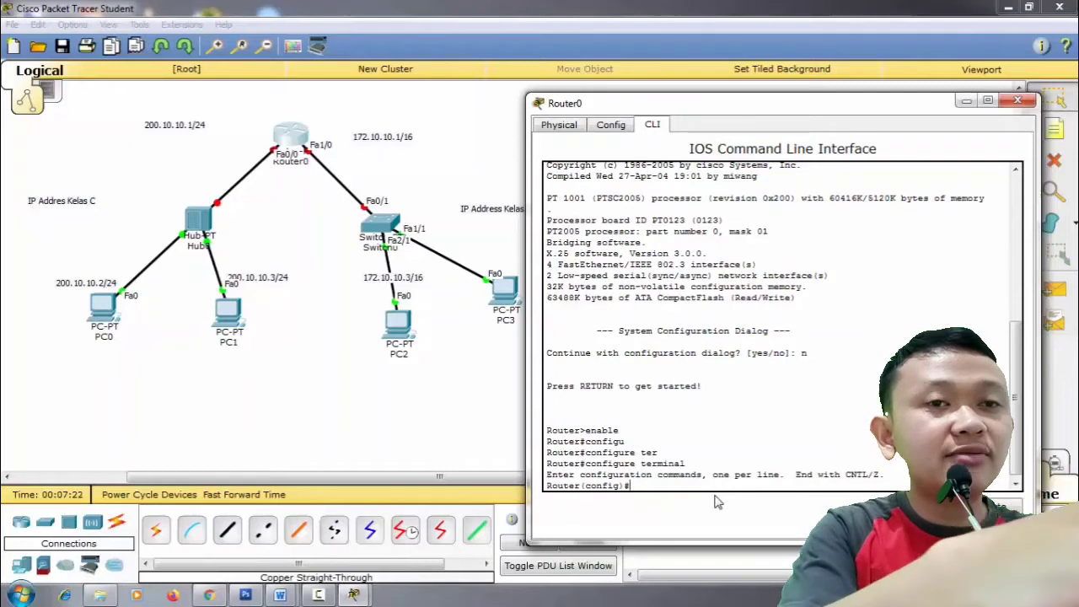
- Enter interface configuration mode for the router's FastEthernet 0/0 port, the one linked to the hub
{"action": "type", "text": "inte"}
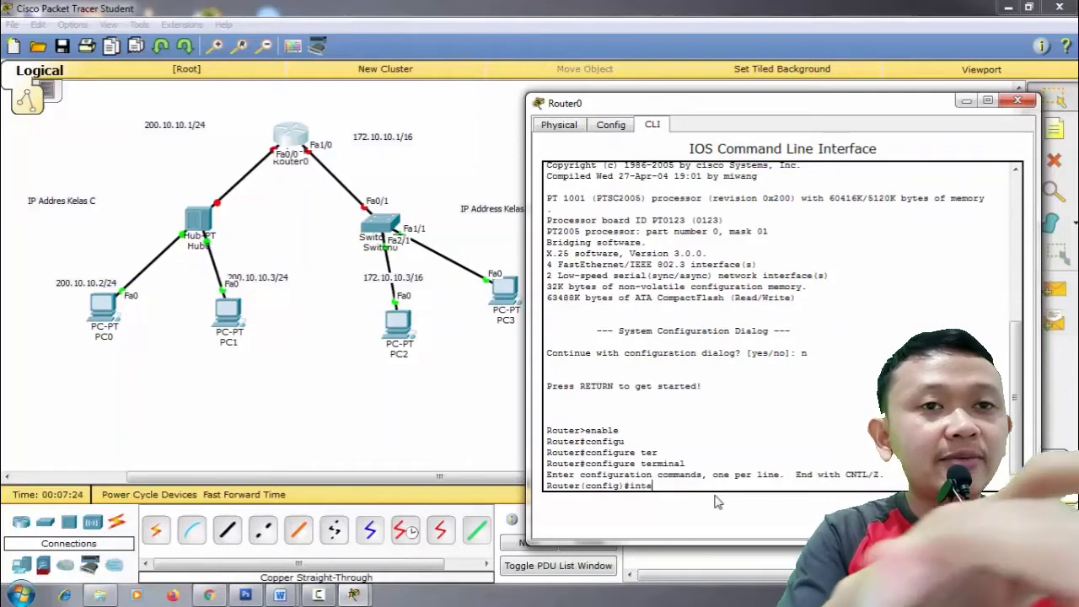
{"action": "key", "text": "Tab"}
{"action": "type", "text": "fa"}
{"action": "key", "text": "Tab"}
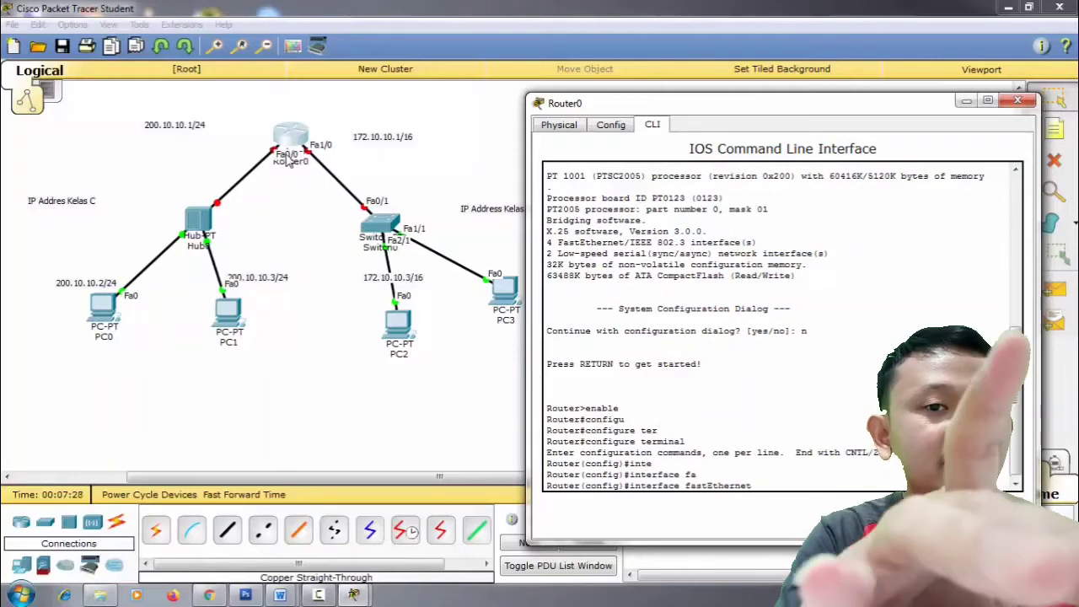
{"action": "type", "text": "0"}
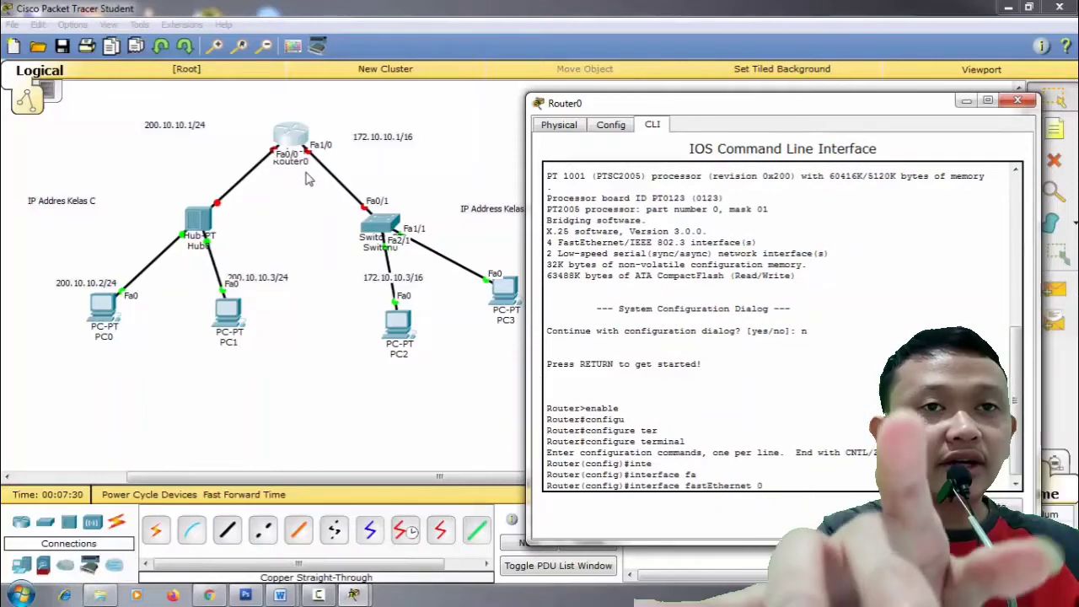
{"action": "type", "text": "/0"}
{"action": "key", "text": "Return"}
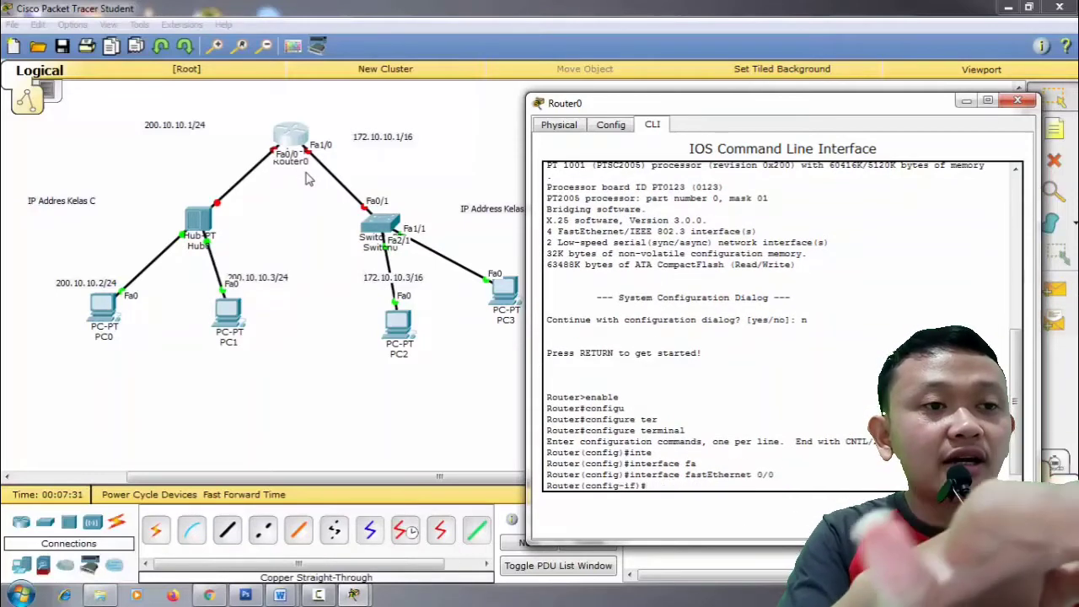
- Bring up the FastEthernet 0/0 interface with the no shutdown command and return to the interface prompt
{"action": "type", "text": "no "}
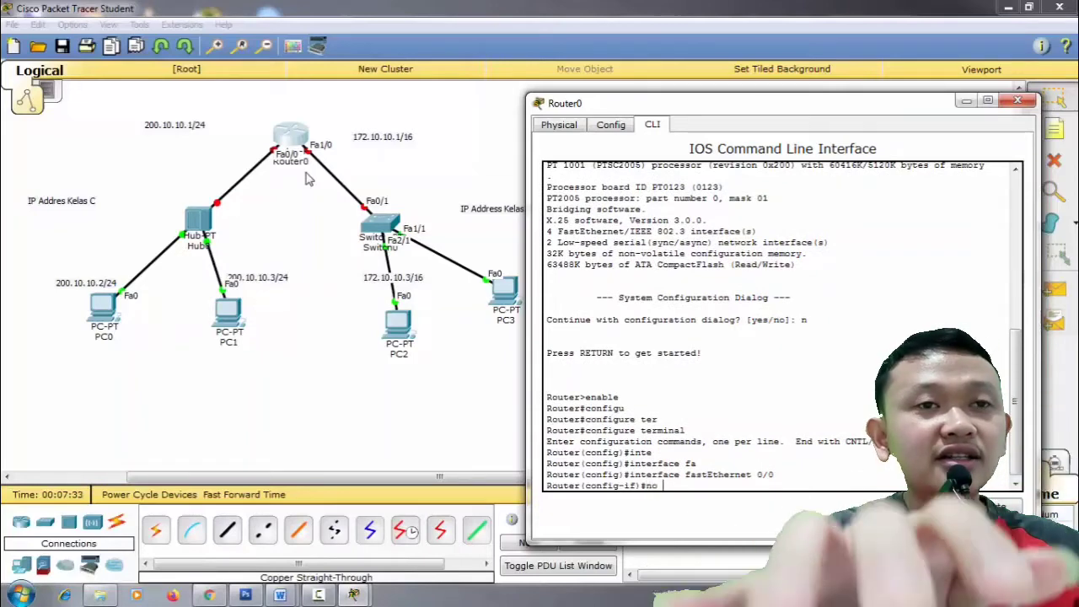
{"action": "type", "text": "shu"}
{"action": "key", "text": "Tab"}
{"action": "key", "text": "Return"}
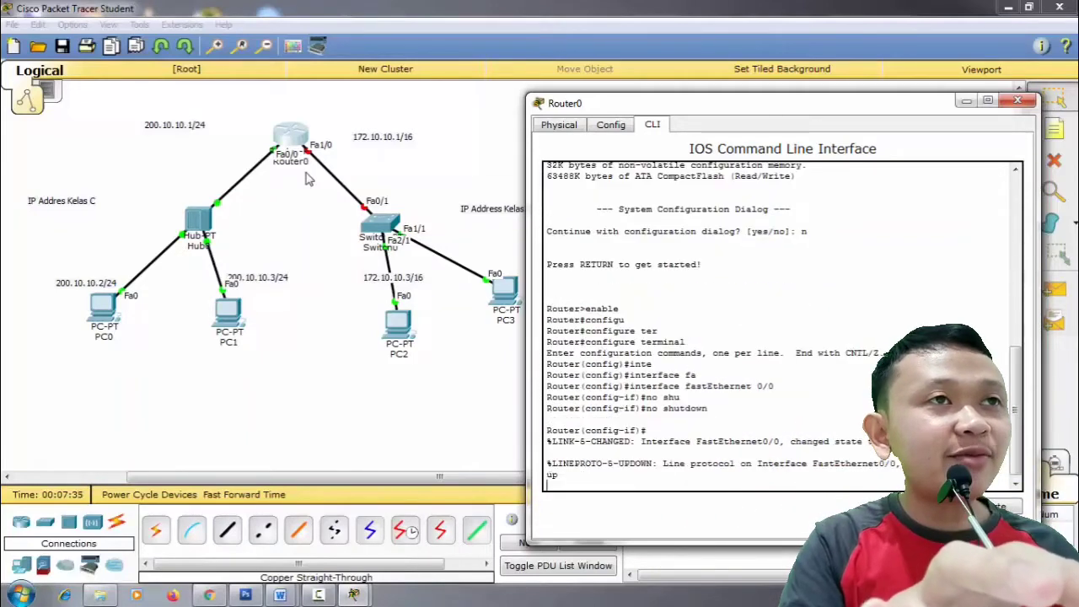
{"action": "key", "text": "Return"}
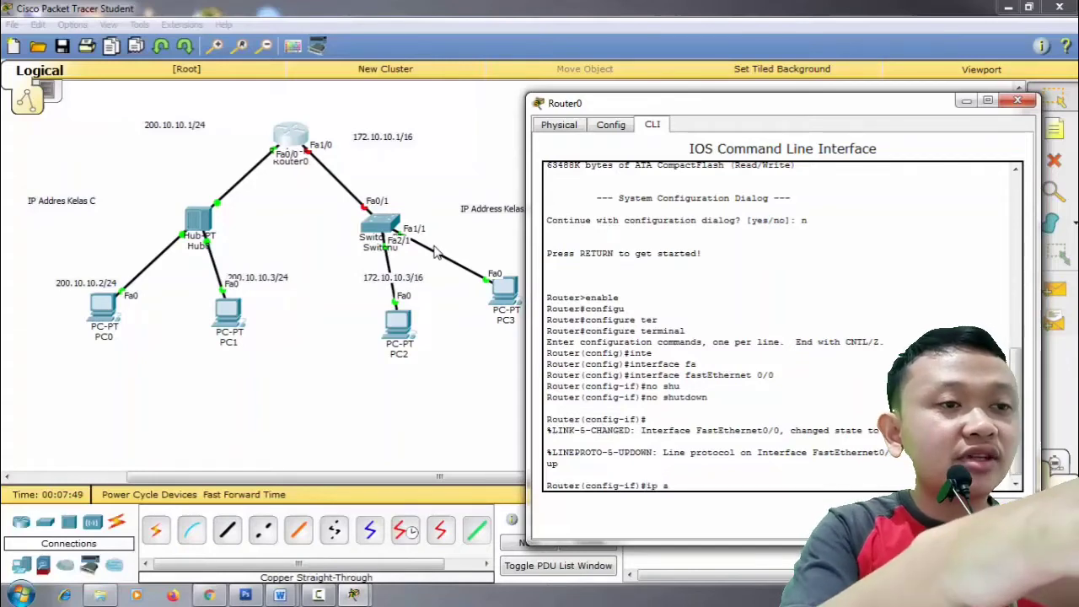
- Assign IP address 200.10.10.1 with mask 255.255.255.0 to FastEthernet 0/0 and exit to global configuration mode
{"action": "type", "text": "dd"}
{"action": "key", "text": "Tab"}
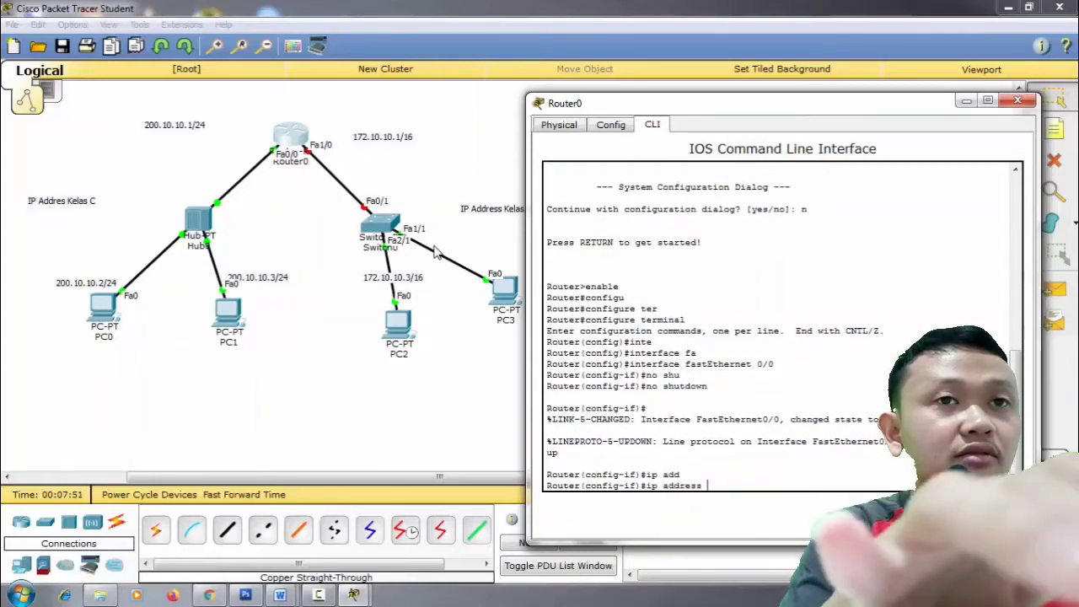
{"action": "type", "text": "200"}
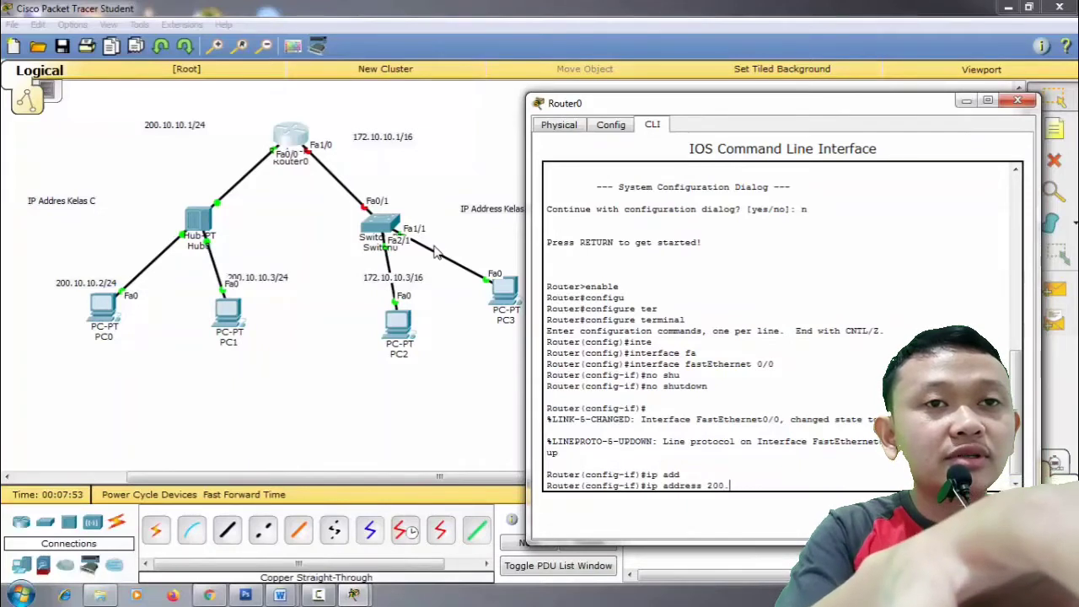
{"action": "type", "text": ".10/10"}
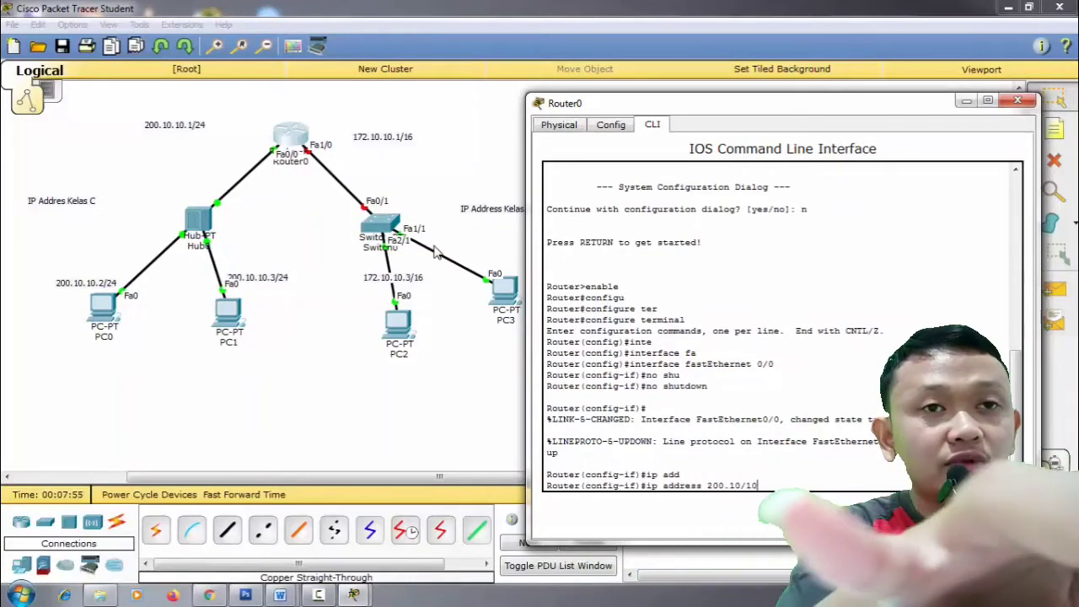
{"action": "key", "text": "BackSpace"}
{"action": "key", "text": "BackSpace"}
{"action": "type", "text": ".1"}
{"action": "key", "text": "BackSpace"}
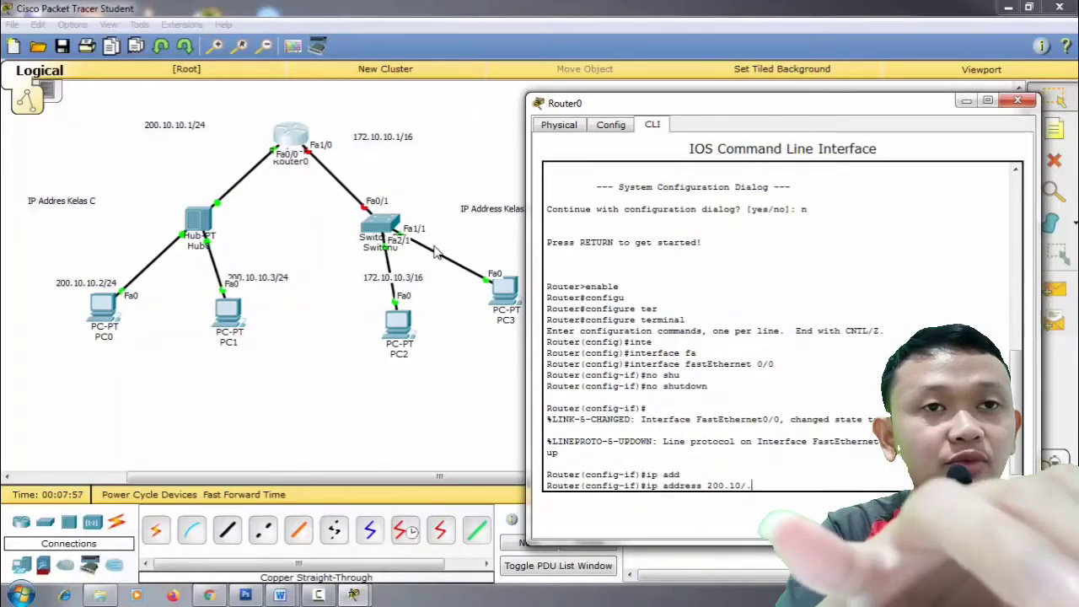
{"action": "type", "text": ".10"}
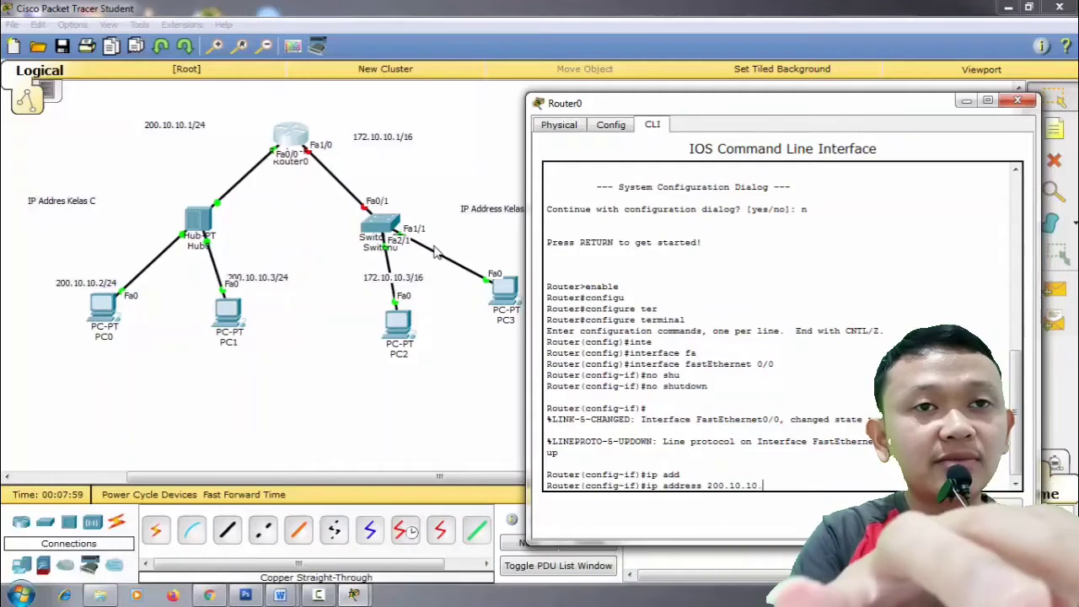
{"action": "type", "text": ".1 "}
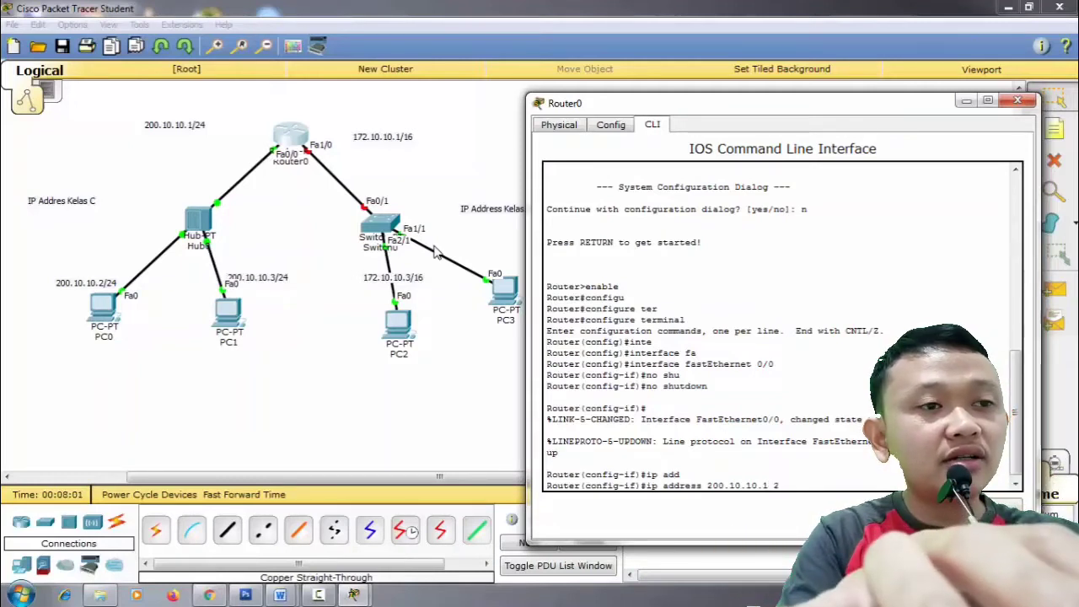
{"action": "type", "text": "255.2"}
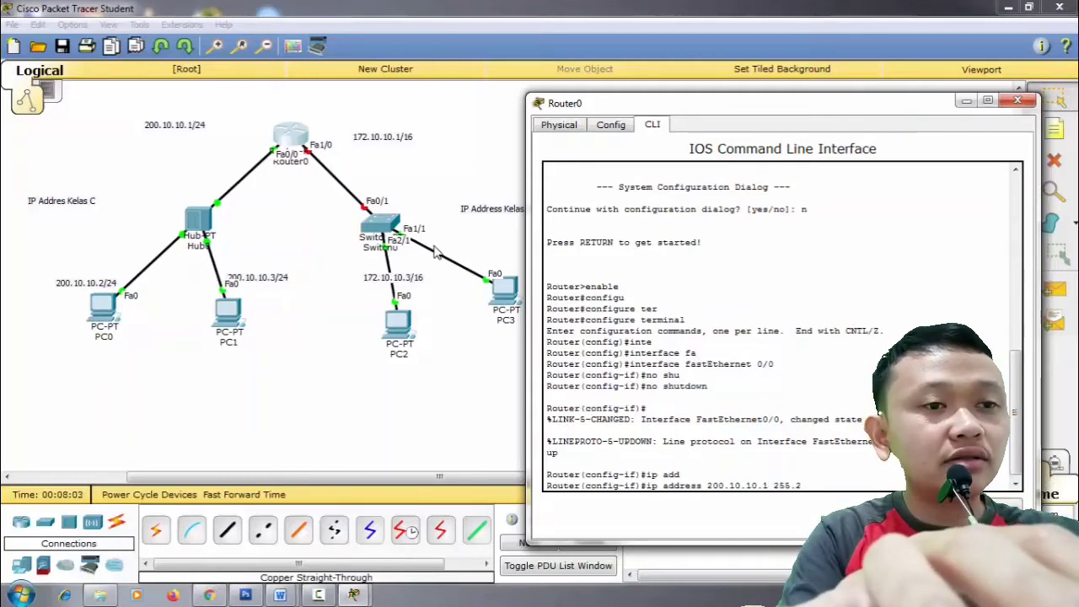
{"action": "type", "text": "55.255"}
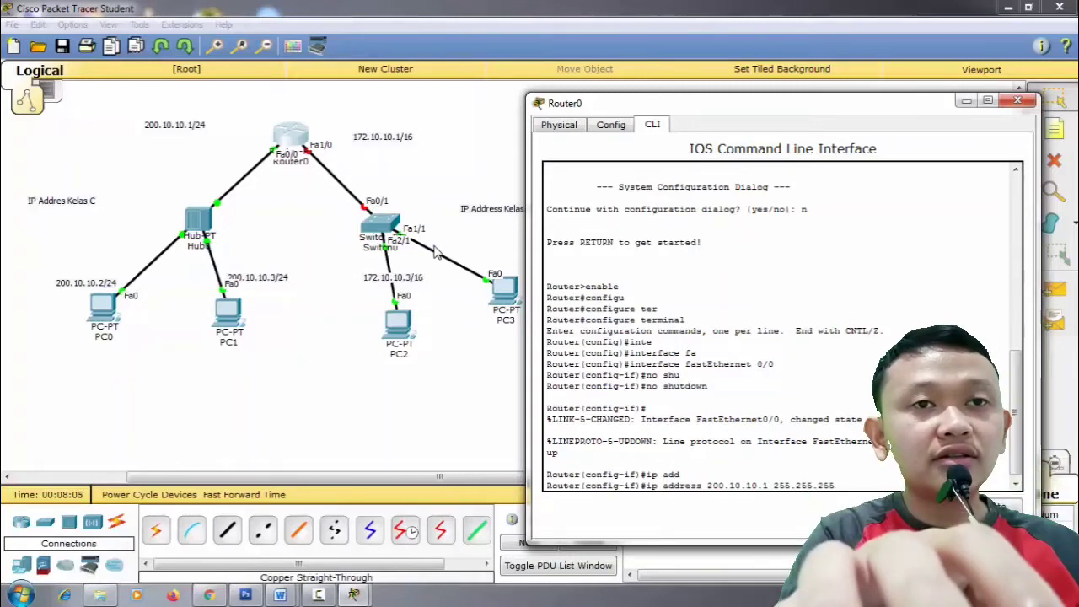
{"action": "type", "text": ".0"}
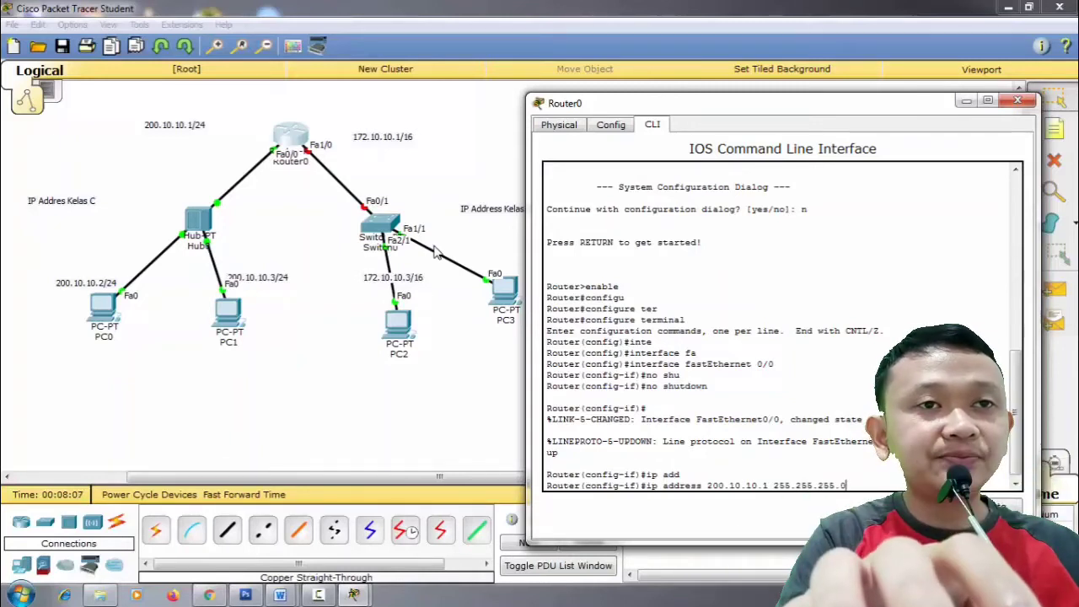
{"action": "key", "text": "Return"}
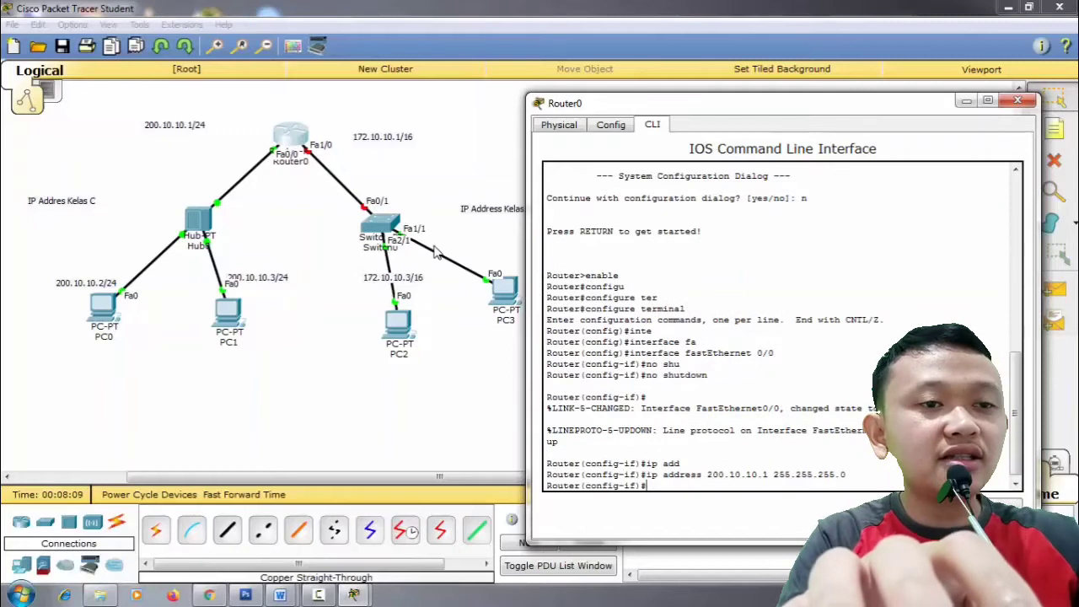
{"action": "type", "text": "exit"}
{"action": "key", "text": "Return"}
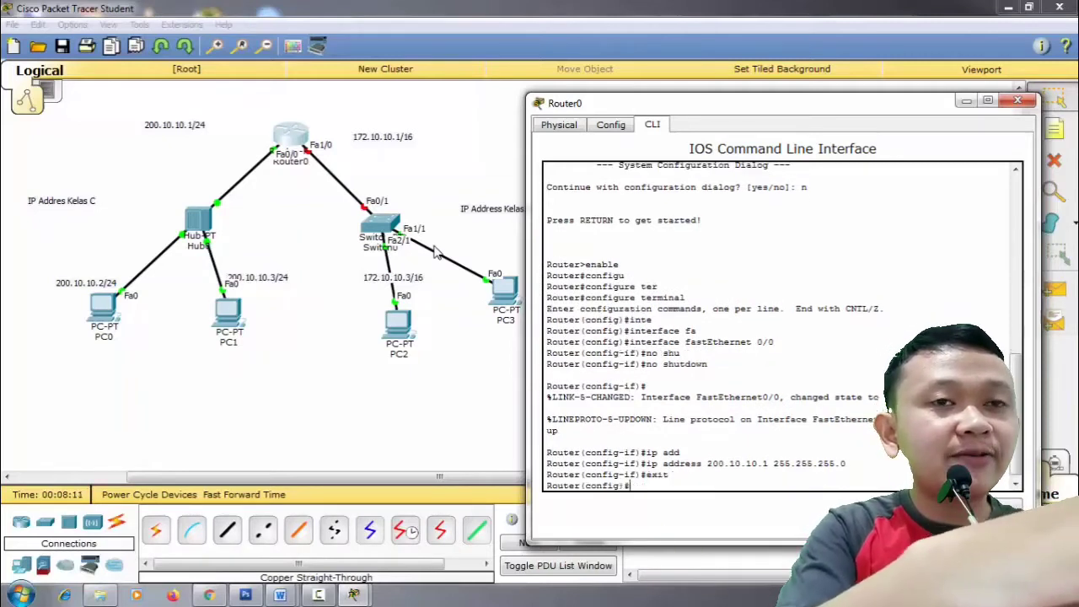
- Enter interface configuration mode for the router's FastEthernet 1/0 port, the one linked to the switch
{"action": "type", "text": "inte"}
{"action": "key", "text": "Tab"}
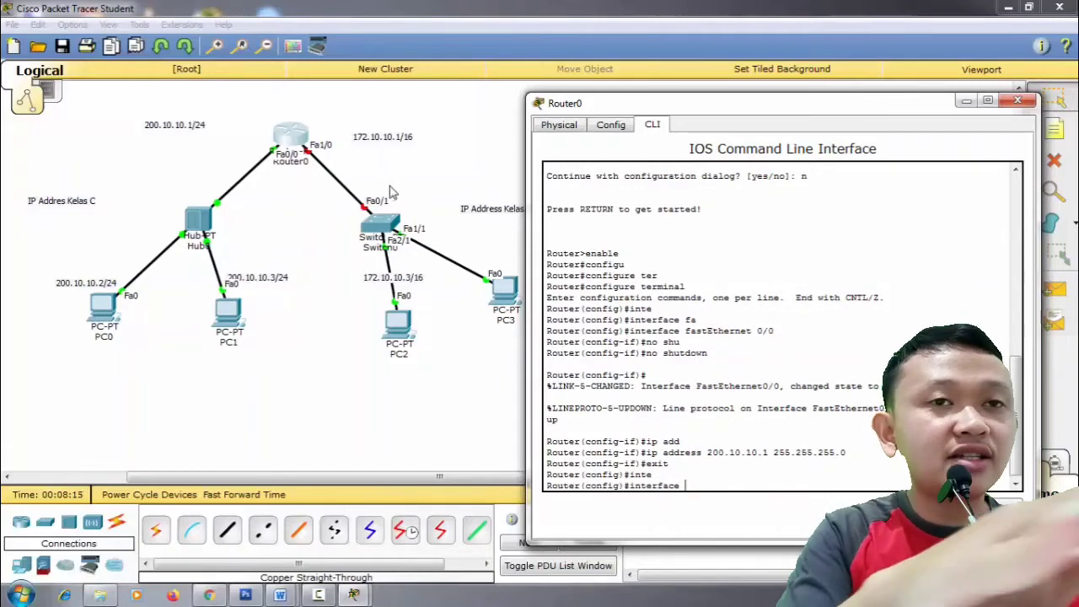
{"action": "type", "text": "fa"}
{"action": "key", "text": "Tab"}
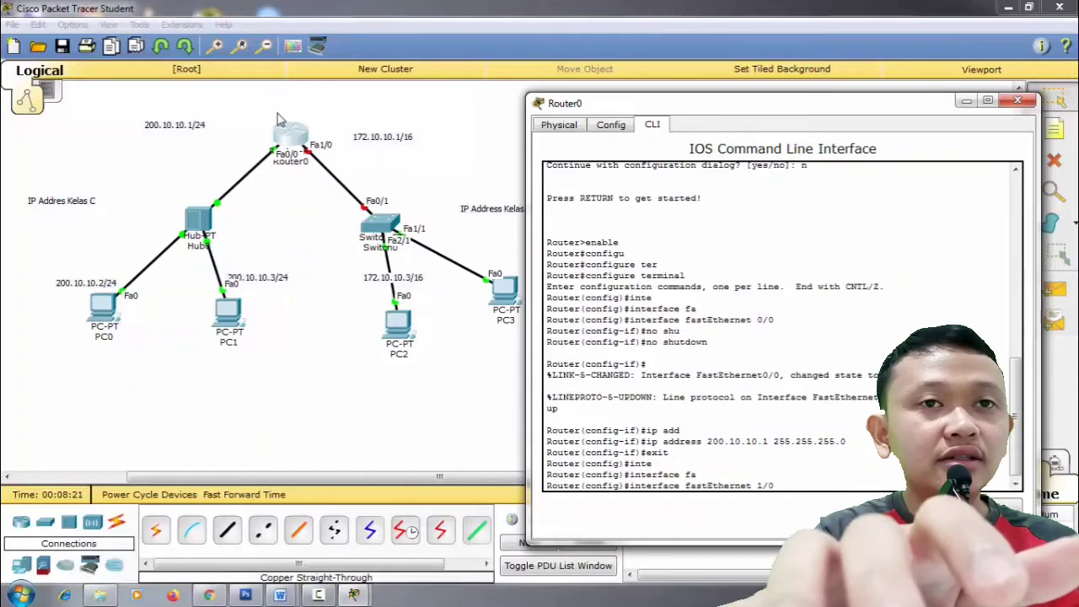
{"action": "type", "text": "1/0"}
{"action": "key", "text": "Return"}
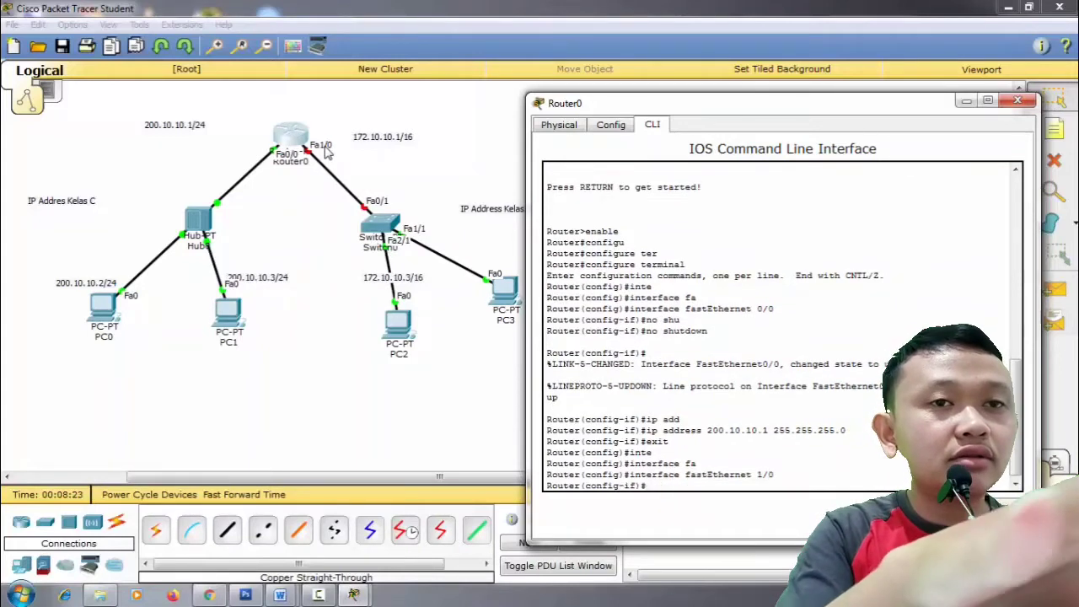
- Bring up the FastEthernet 1/0 interface with the no shutdown command and return to the interface prompt
{"action": "type", "text": "no shu"}
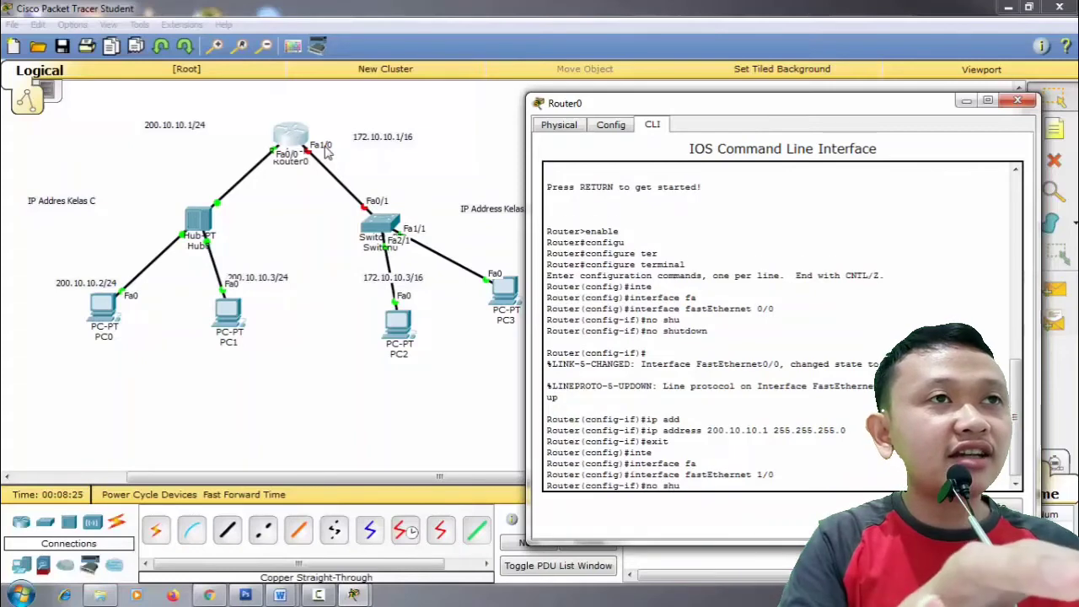
{"action": "key", "text": "Tab"}
{"action": "key", "text": "Return"}
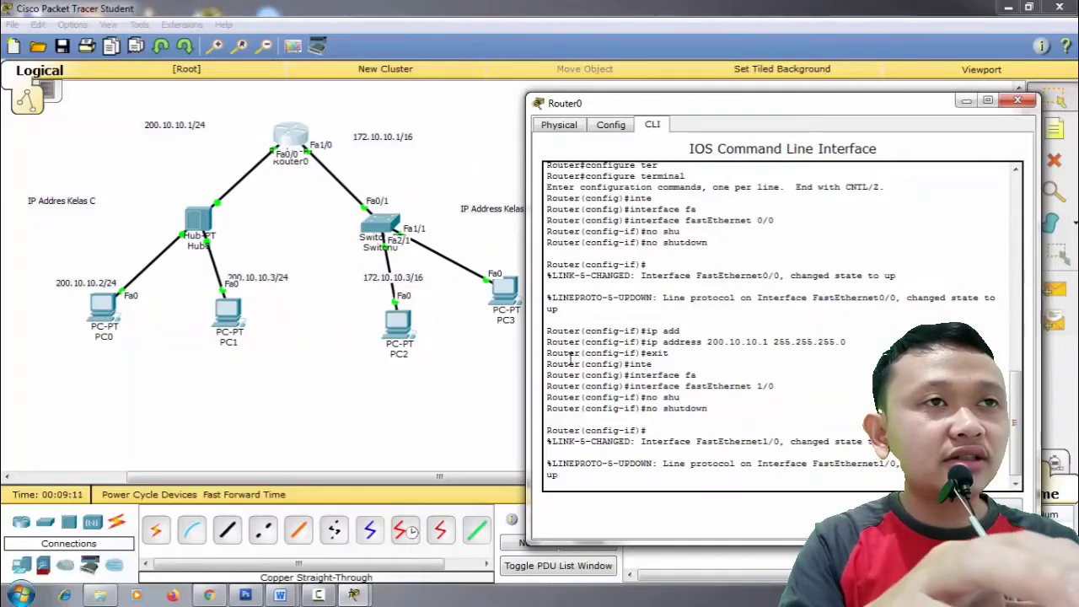
{"action": "key", "text": "Return"}
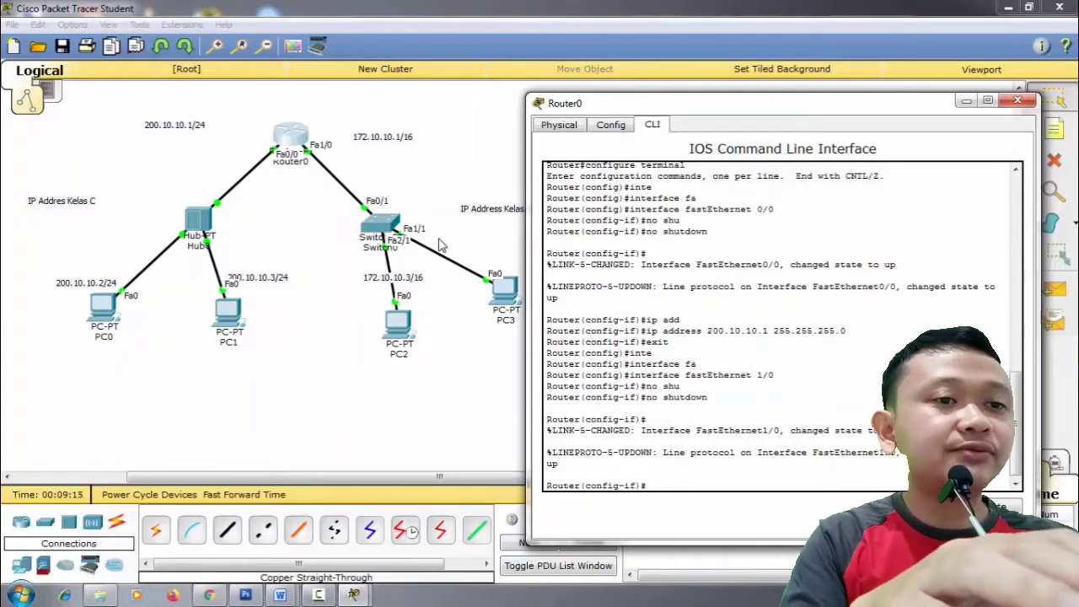
- Assign IP address 172.10.10.1 with subnet mask 255.255.0.0 to the router's FastEthernet 1/0 interface
{"action": "type", "text": "i"}
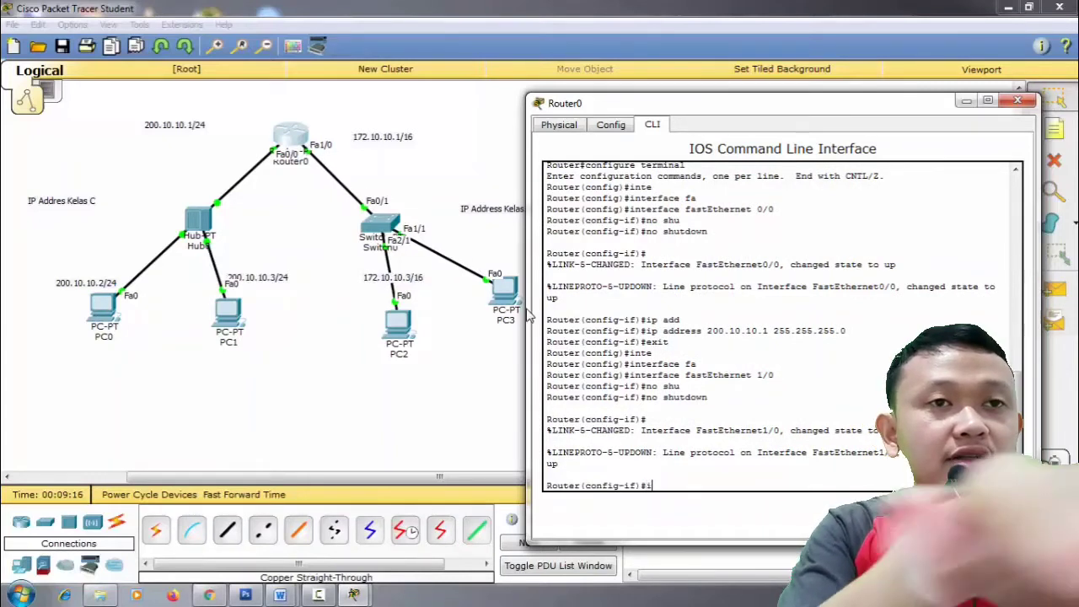
{"action": "type", "text": "p a"}
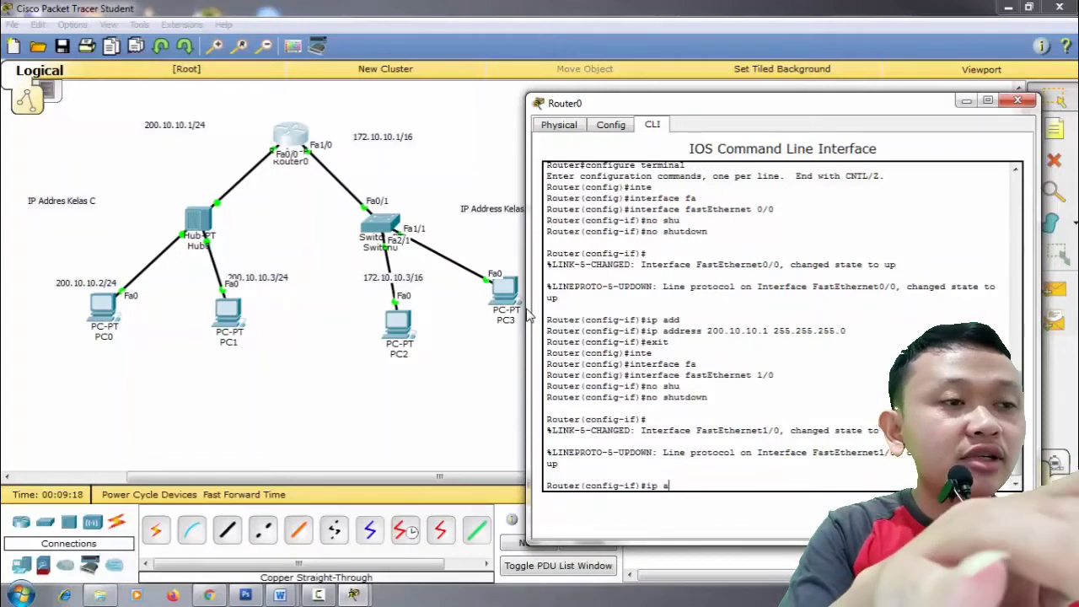
{"action": "type", "text": "dd"}
{"action": "key", "text": "Tab"}
{"action": "type", "text": "1"}
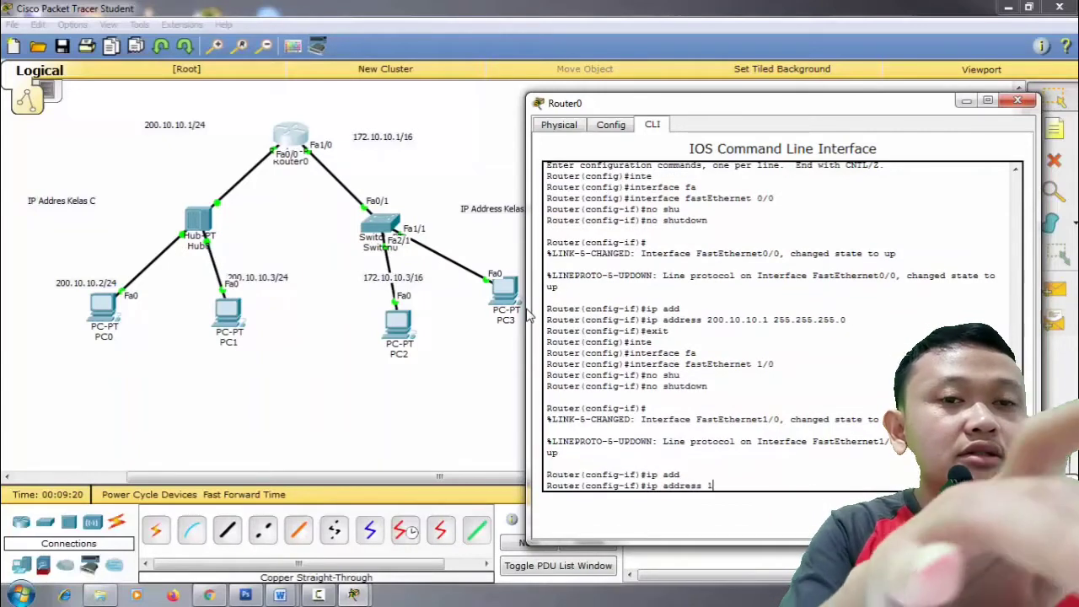
{"action": "type", "text": "72.10."}
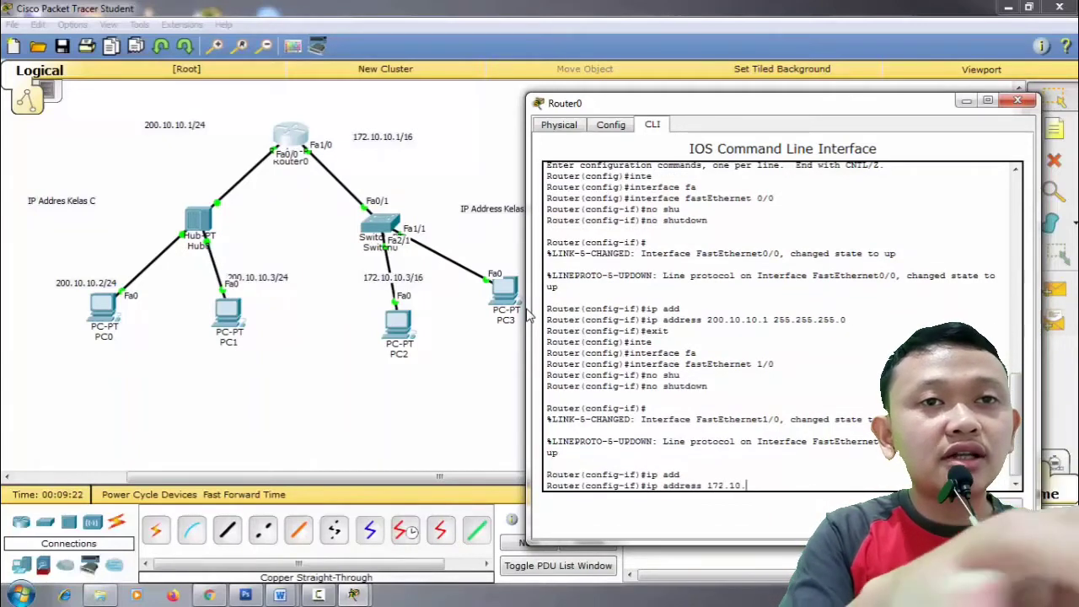
{"action": "type", "text": "10.1 "}
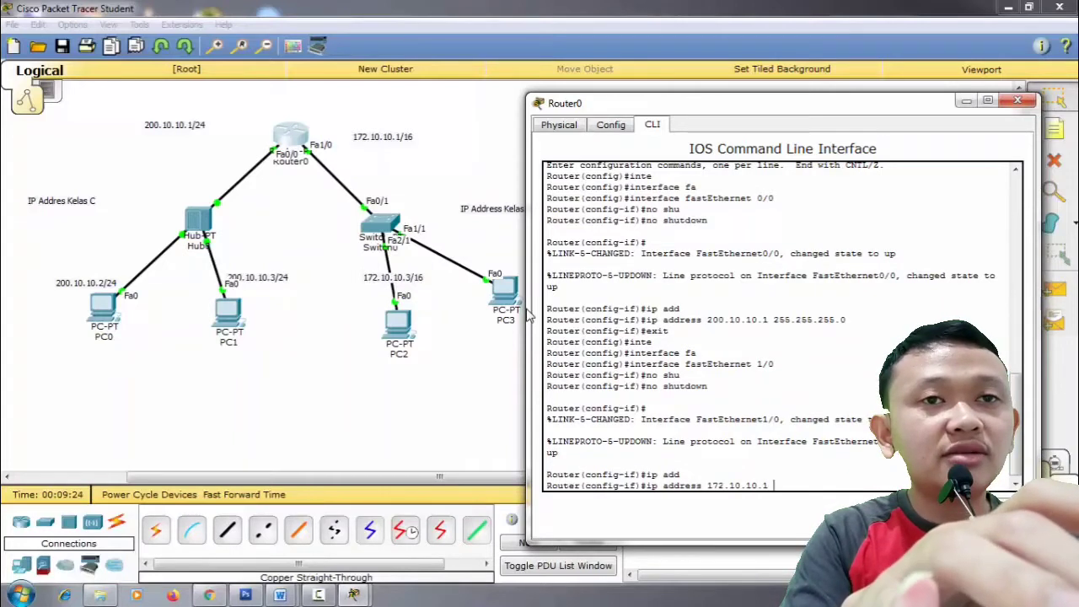
{"action": "type", "text": "255.255.0.0"}
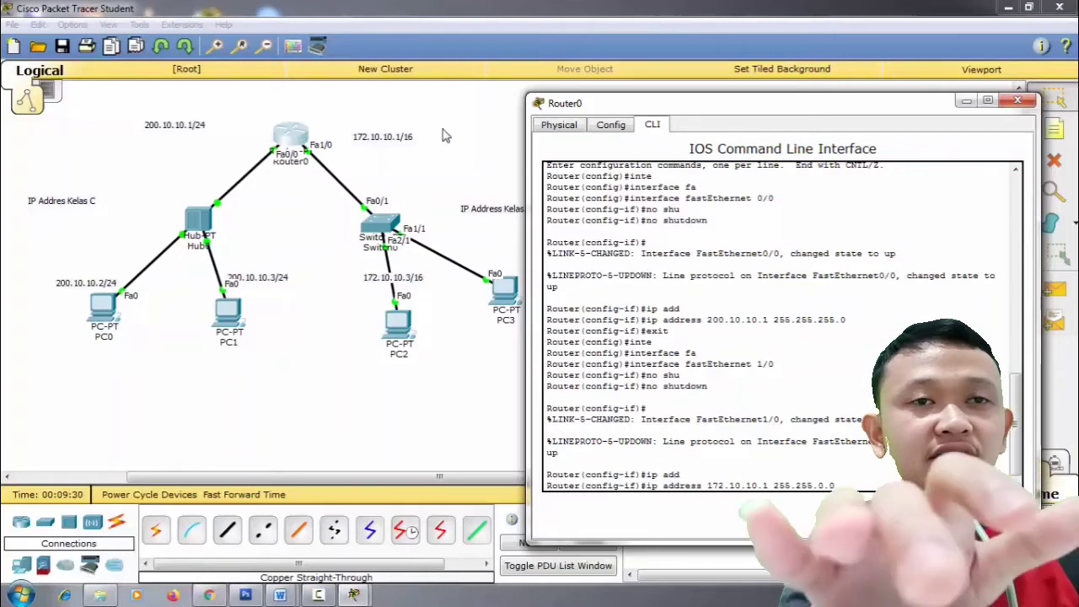
{"action": "key", "text": "Return"}
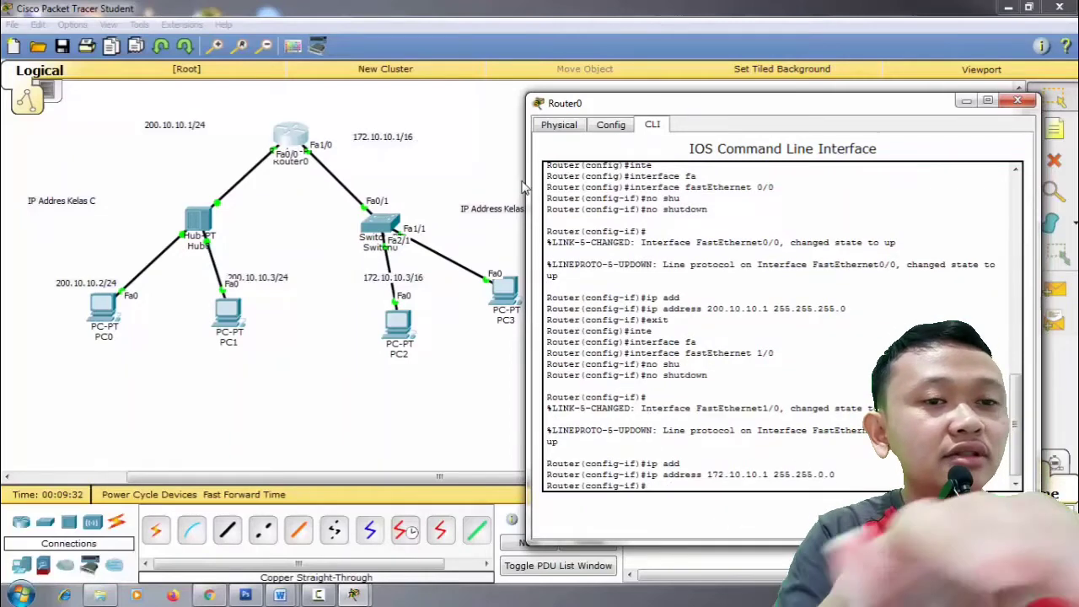
- Exit the router's configuration modes back to the privileged prompt and close the router's device window
{"action": "type", "text": "exi"}
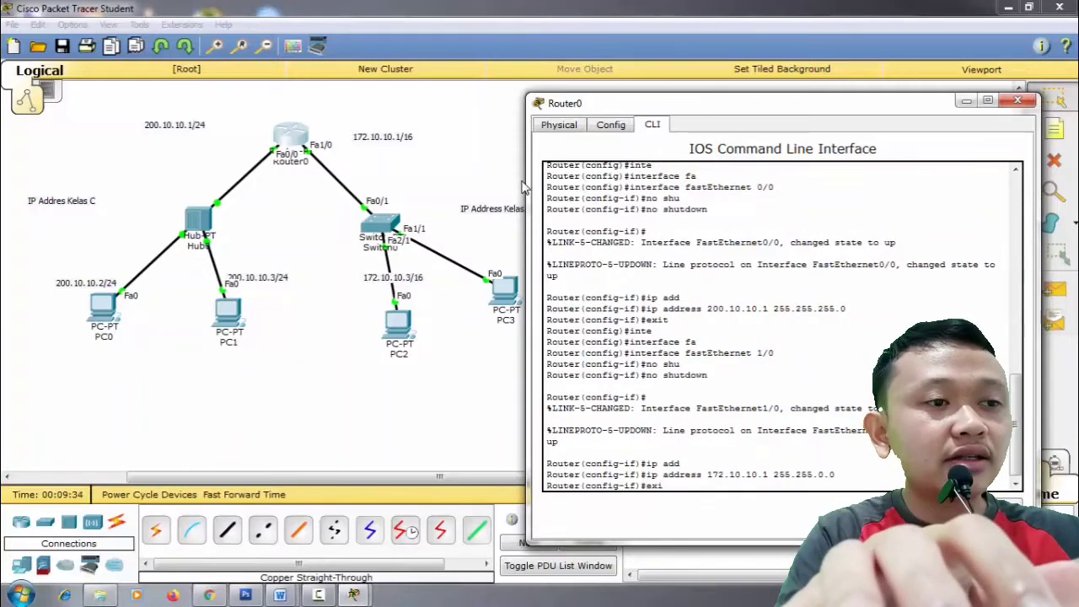
{"action": "type", "text": "t"}
{"action": "key", "text": "Return"}
{"action": "type", "text": "ex"}
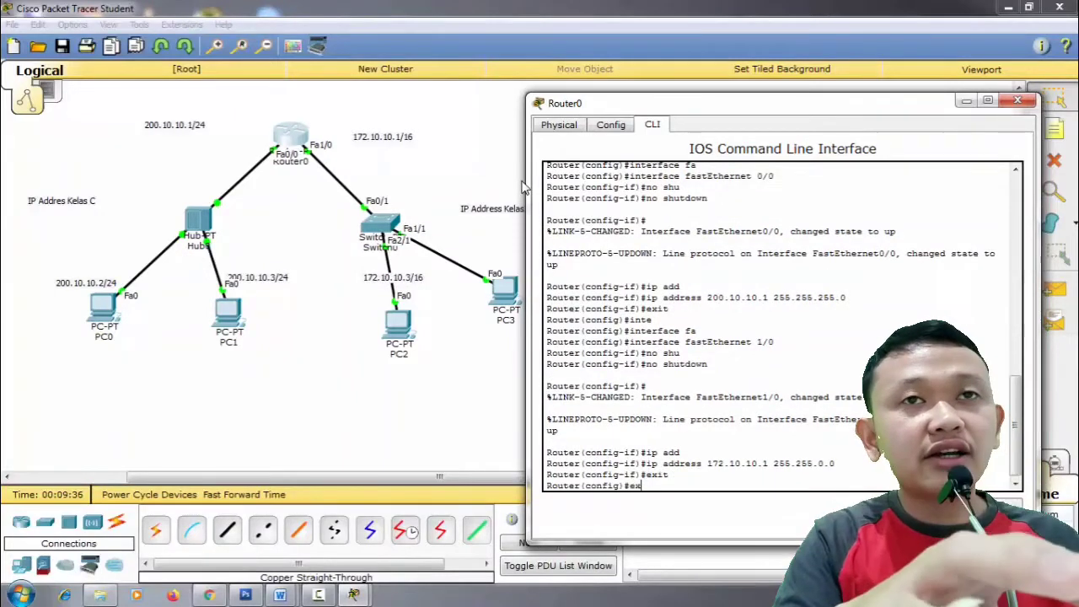
{"action": "type", "text": "it"}
{"action": "key", "text": "Return"}
{"action": "key", "text": "Return"}
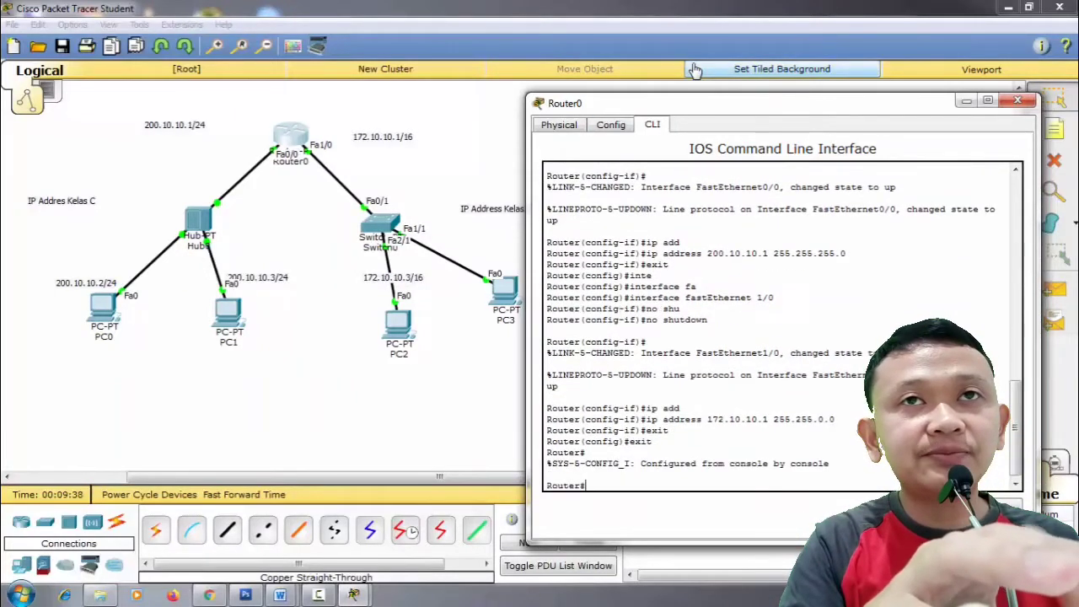
{"action": "left_click", "coordinate": [1018, 101]}
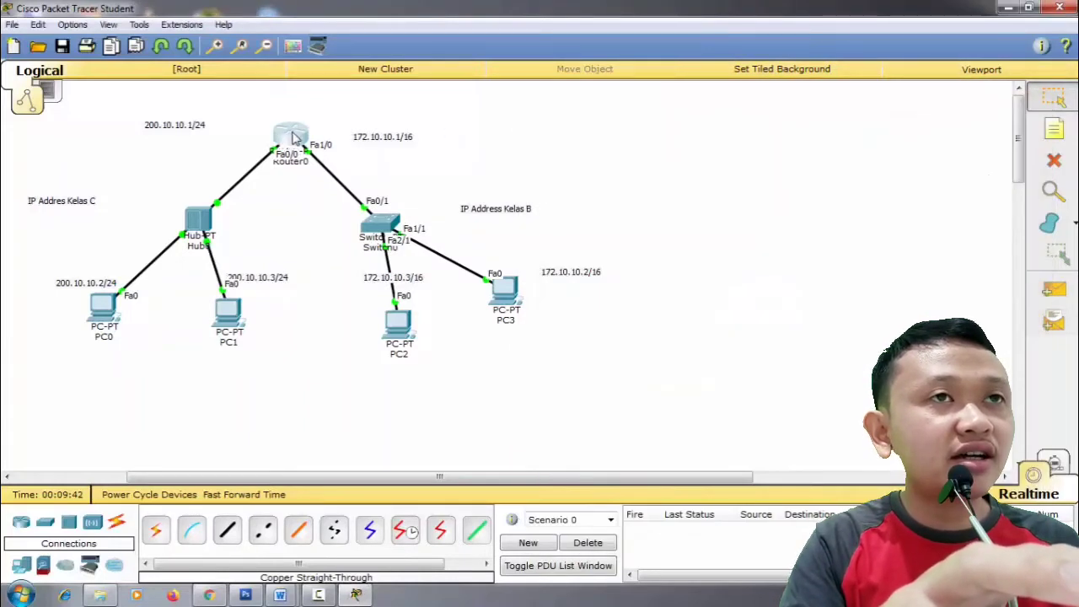
- Open PC0's IP configuration and assign static IP address 200.10.10.2 with subnet mask 255.255.255.0
{"action": "mouse_move", "coordinate": [293, 136]}
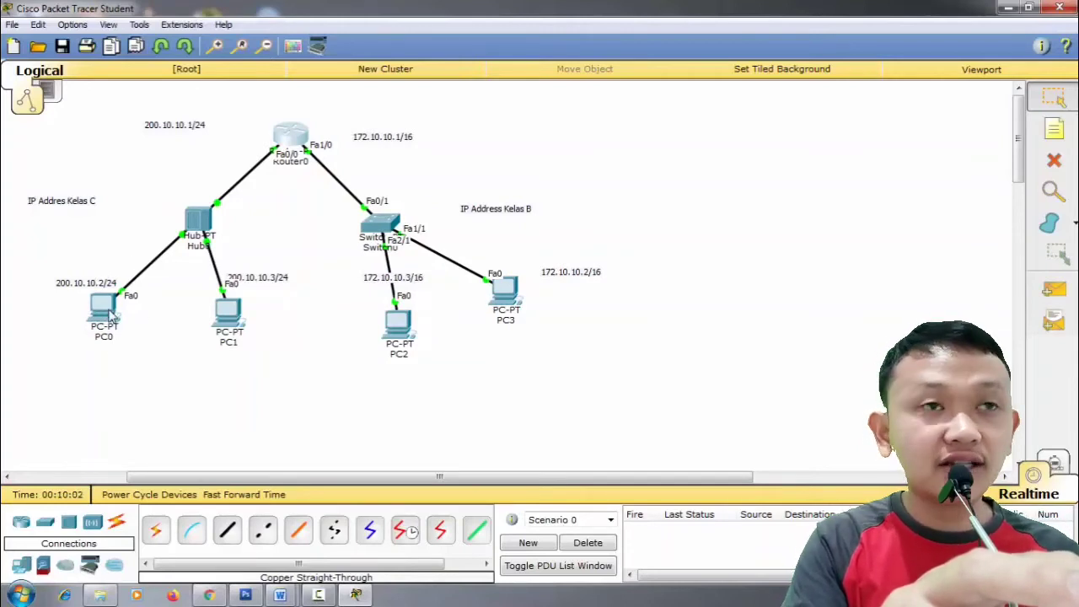
{"action": "mouse_move", "coordinate": [114, 316]}
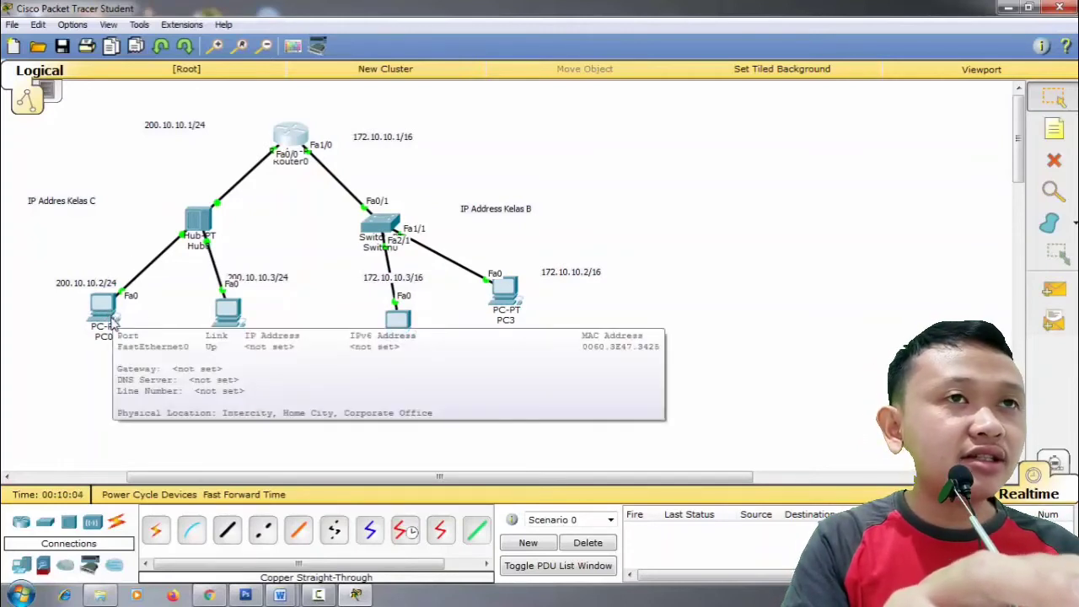
{"action": "left_click", "coordinate": [101, 310]}
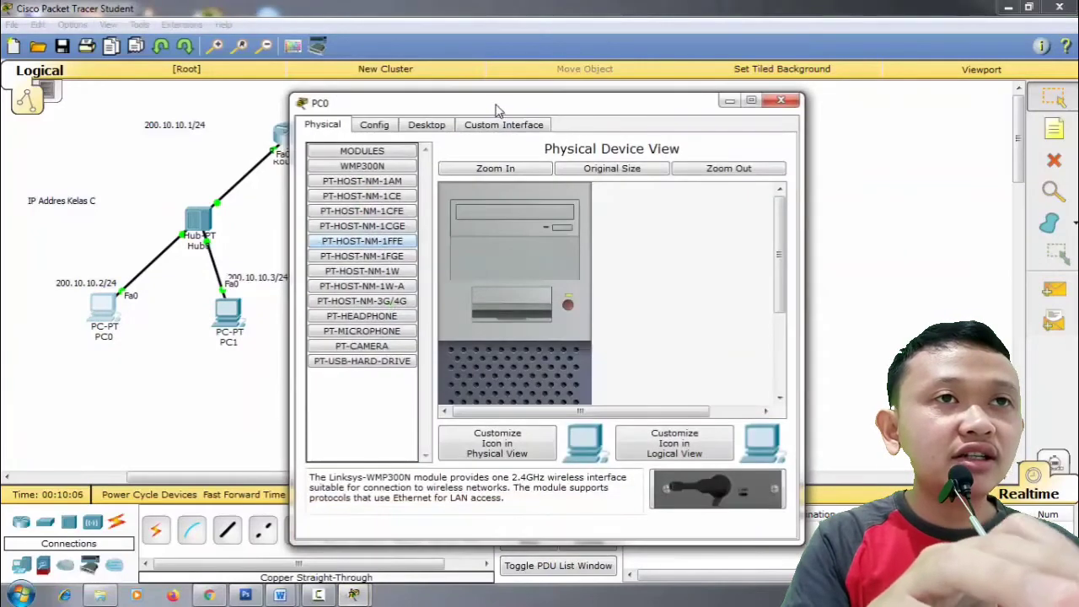
{"action": "left_click_drag", "start_coordinate": [498, 109], "coordinate": [749, 97]}
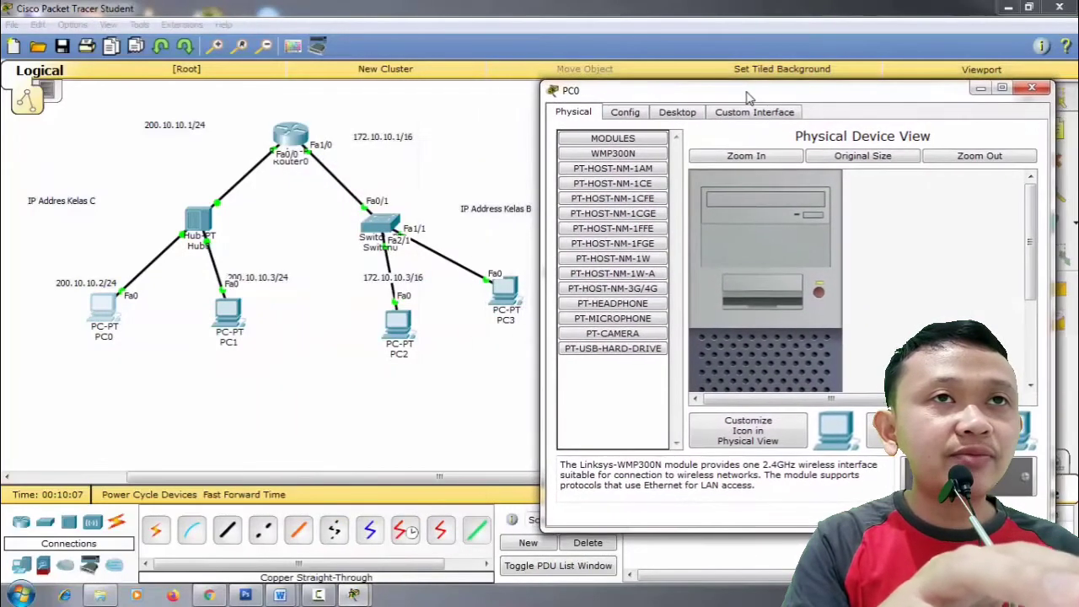
{"action": "left_click", "coordinate": [681, 115]}
{"action": "left_click", "coordinate": [615, 153]}
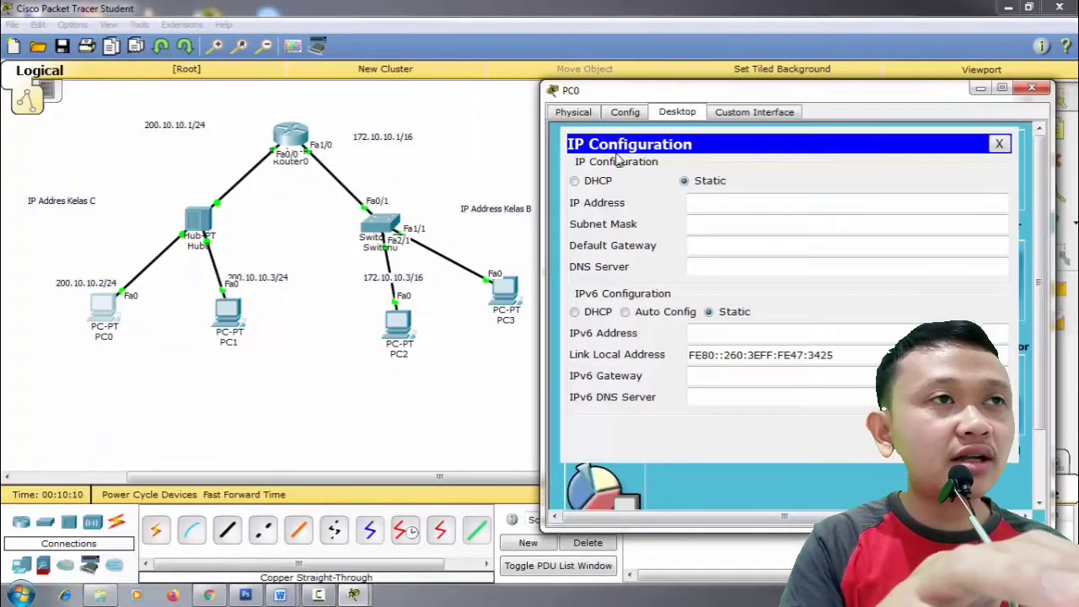
{"action": "left_click", "coordinate": [730, 200]}
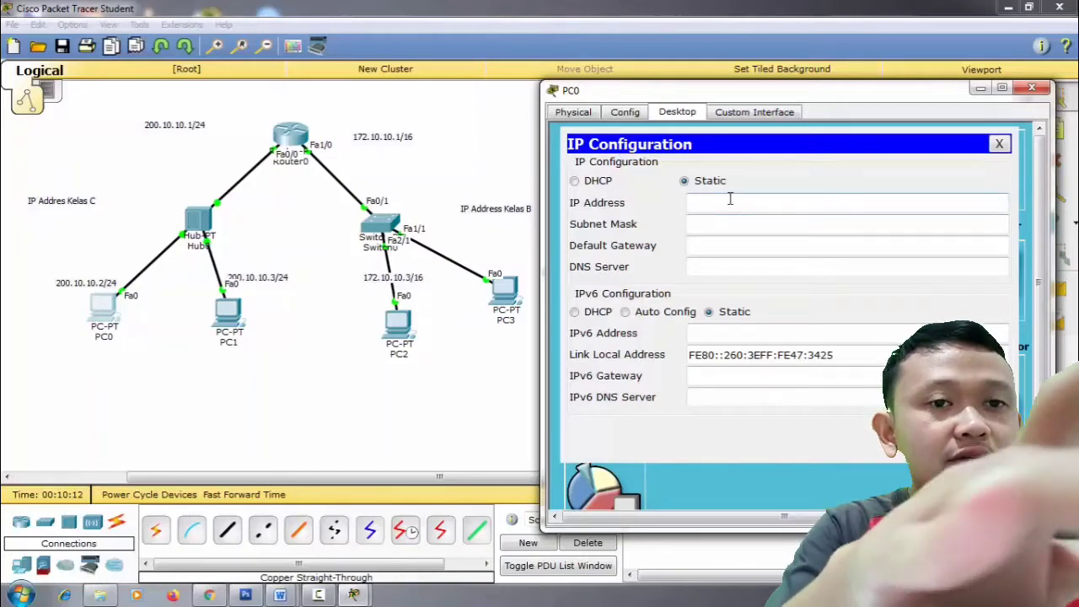
{"action": "type", "text": "200.10.10.2"}
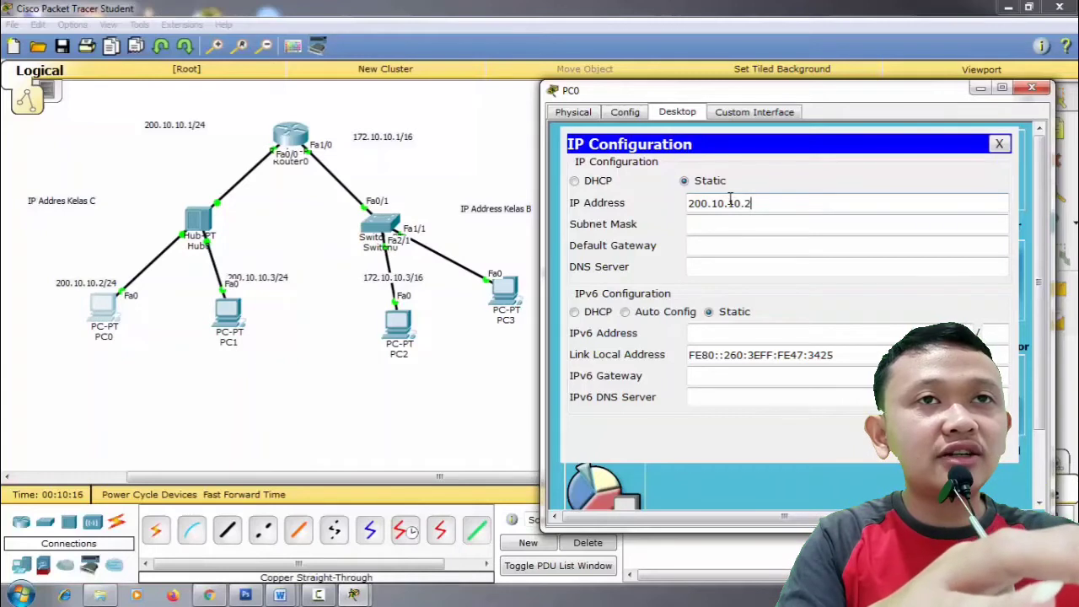
{"action": "left_click", "coordinate": [730, 224]}
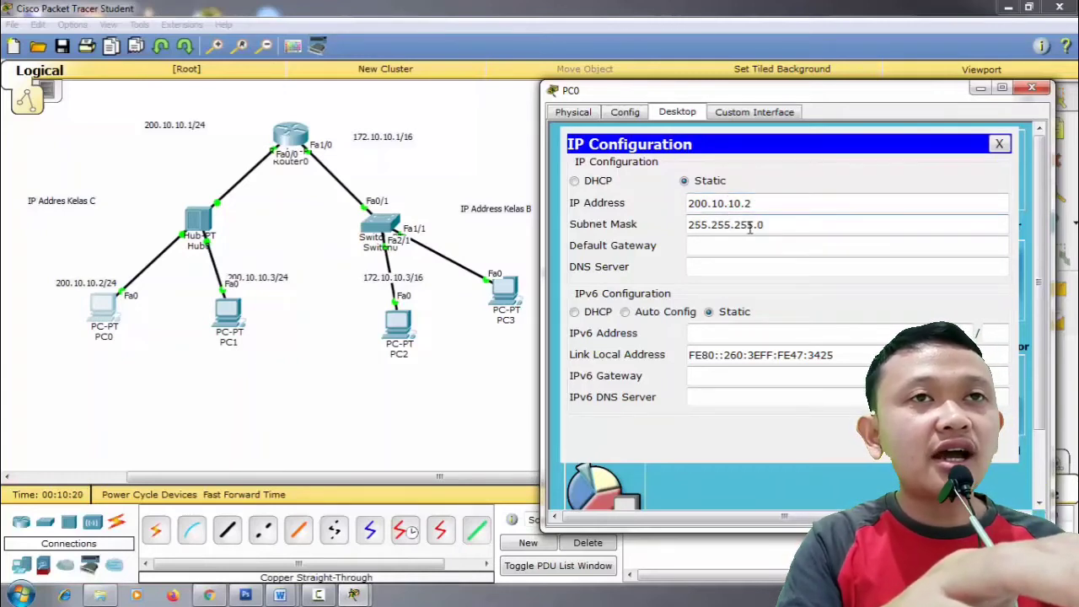
- Set PC0's default gateway to 200.10.10.1, the address of the router's hub-side interface
{"action": "left_click", "coordinate": [738, 250]}
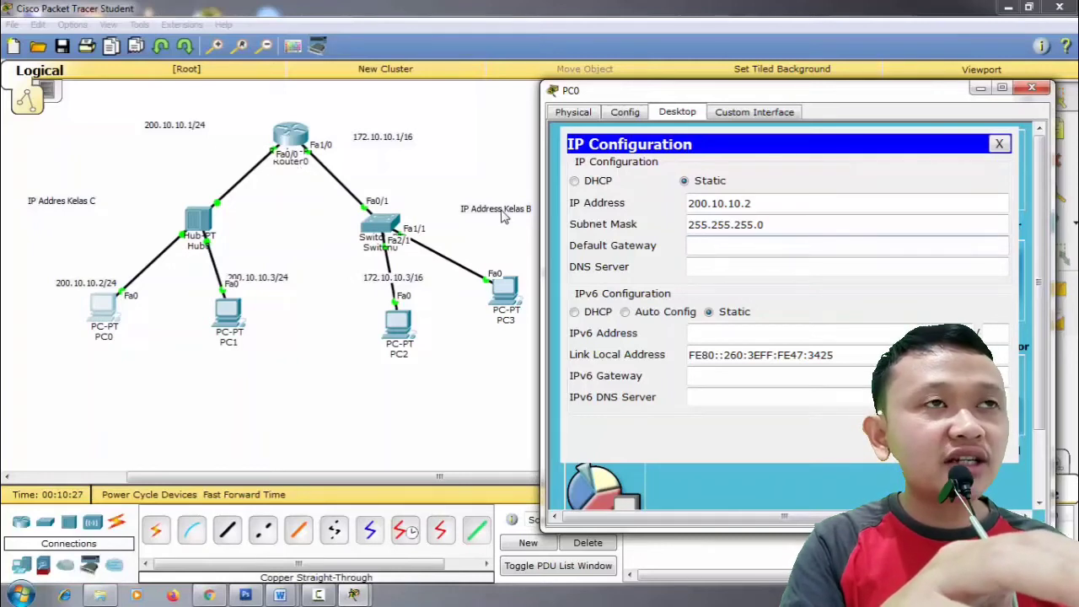
{"action": "left_click", "coordinate": [695, 246]}
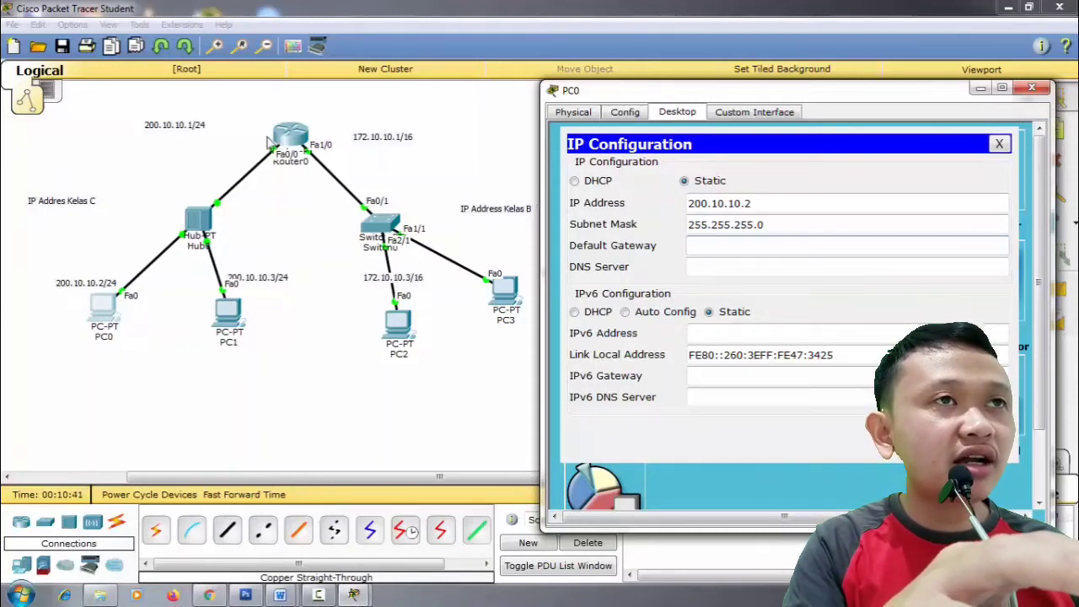
{"action": "left_click_drag", "start_coordinate": [254, 134], "coordinate": [287, 165]}
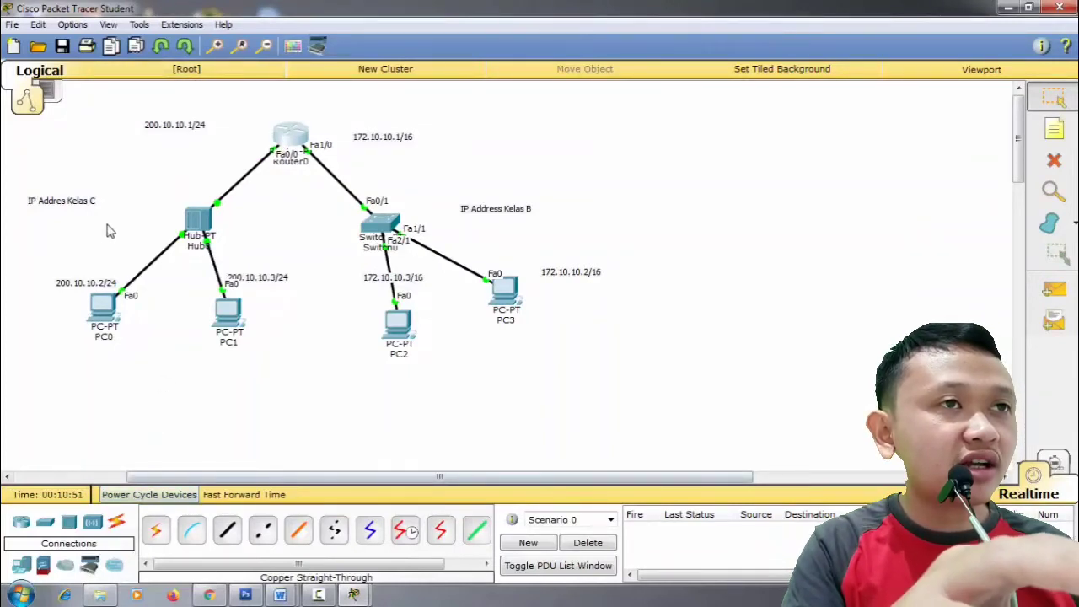
{"action": "left_click_drag", "start_coordinate": [46, 264], "coordinate": [313, 381]}
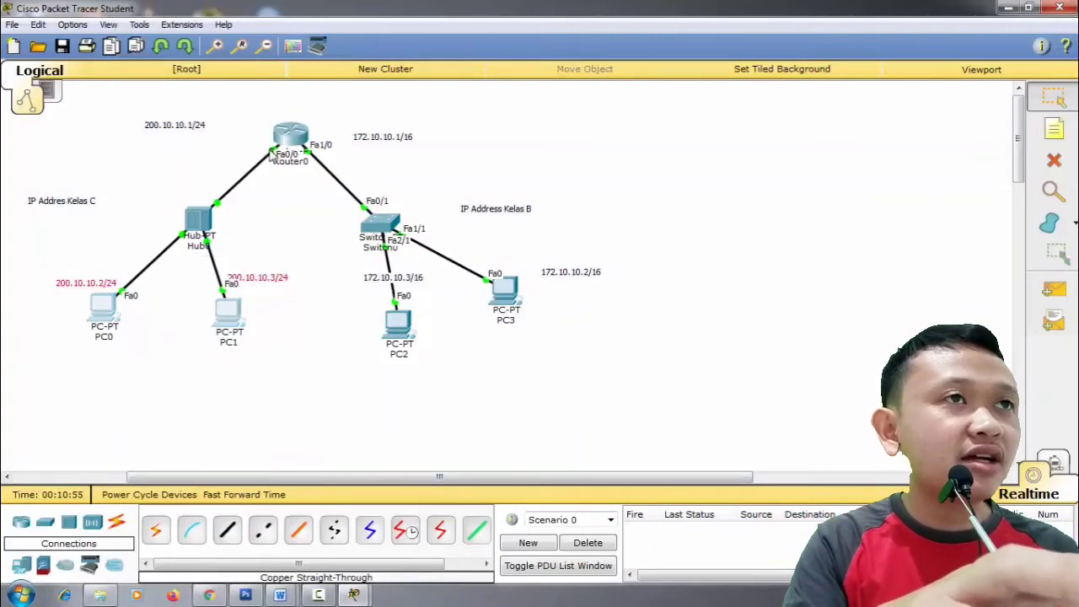
{"action": "left_click", "coordinate": [133, 121]}
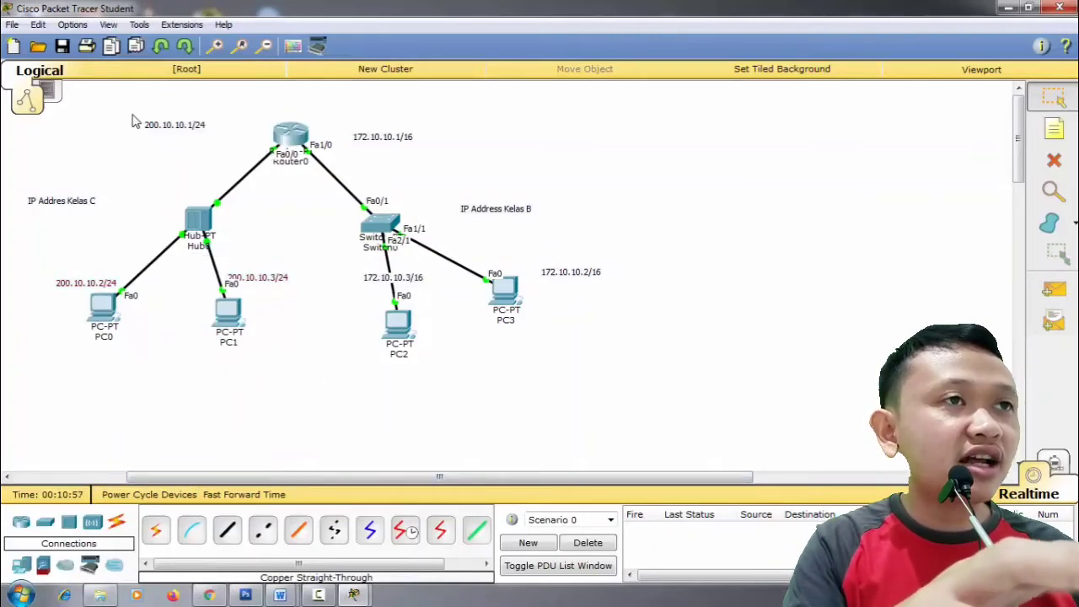
{"action": "left_click", "coordinate": [101, 316]}
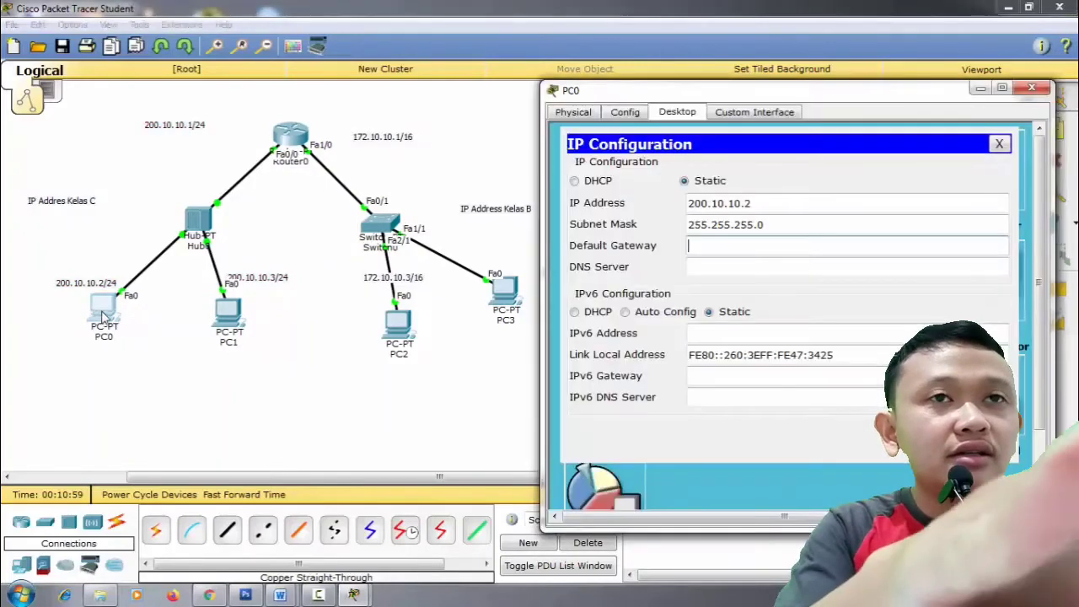
{"action": "type", "text": "200"}
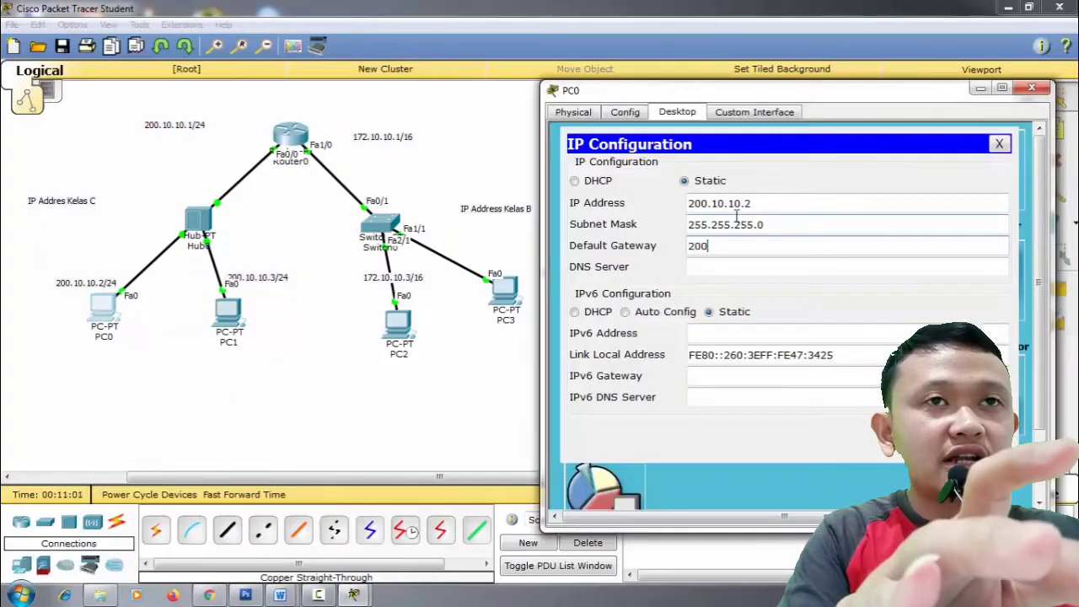
{"action": "type", "text": "."}
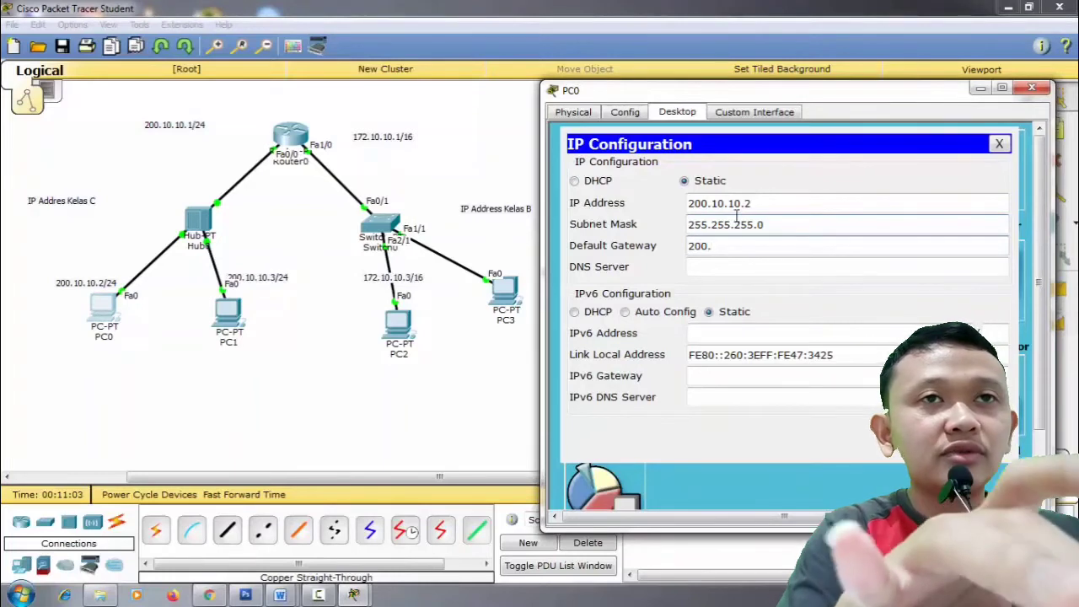
{"action": "type", "text": "10.10.1"}
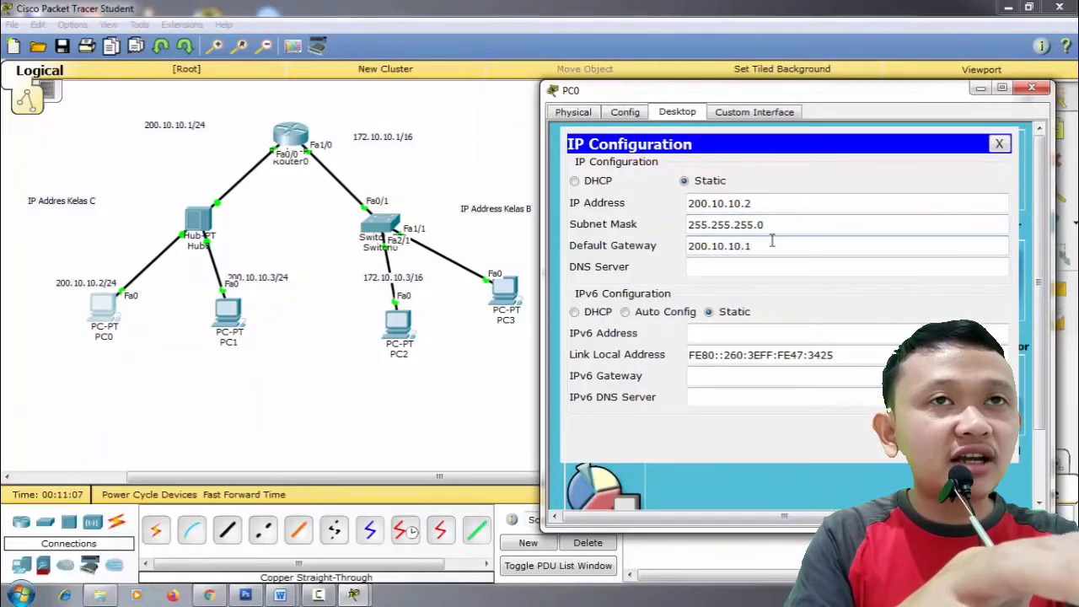
{"action": "left_click", "coordinate": [767, 204]}
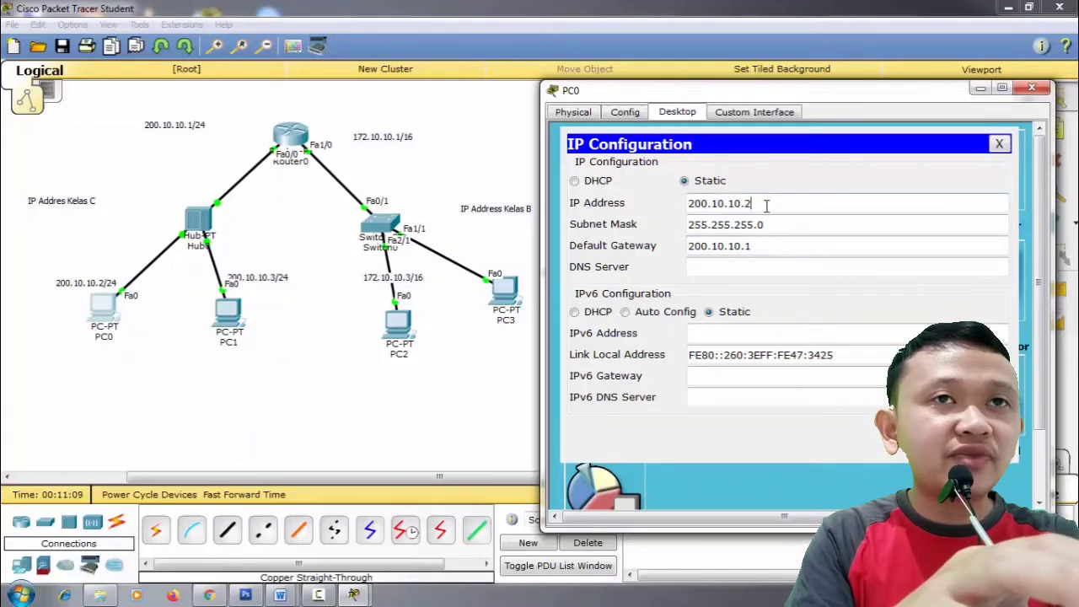
{"action": "left_click", "coordinate": [756, 246]}
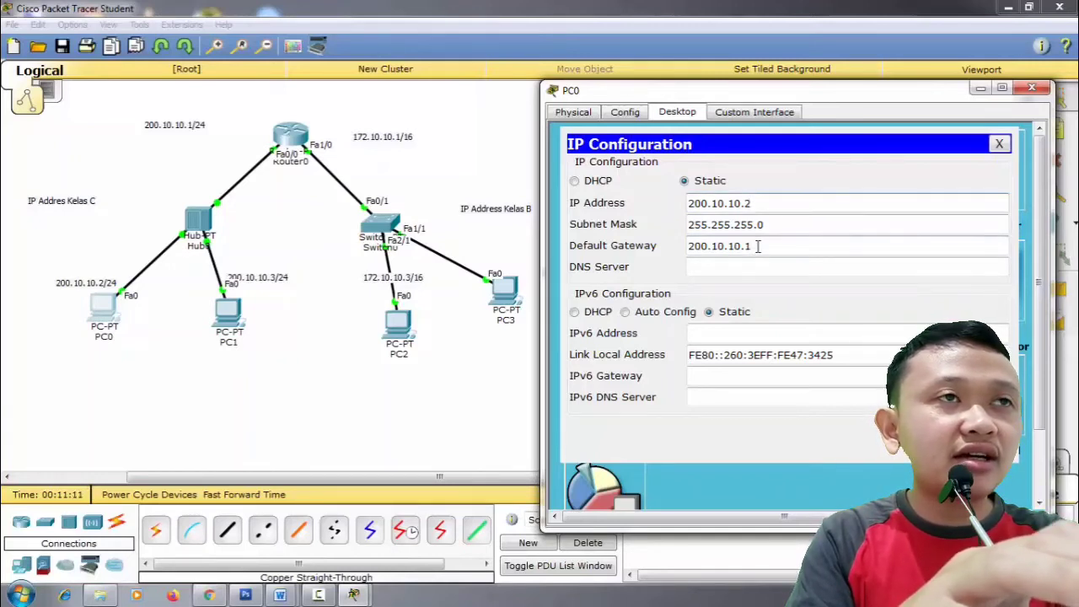
{"action": "left_click_drag", "start_coordinate": [756, 246], "coordinate": [673, 241]}
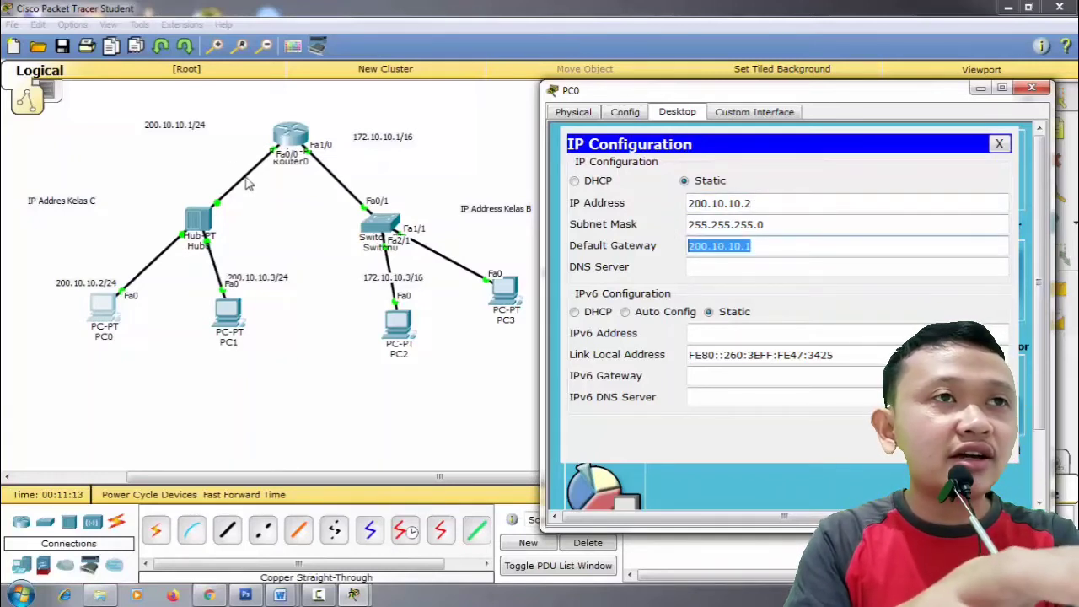
- Open PC1's IP configuration and assign static IP address 200.10.10.3 with subnet mask 255.255.255.0
{"action": "left_click", "coordinate": [229, 313]}
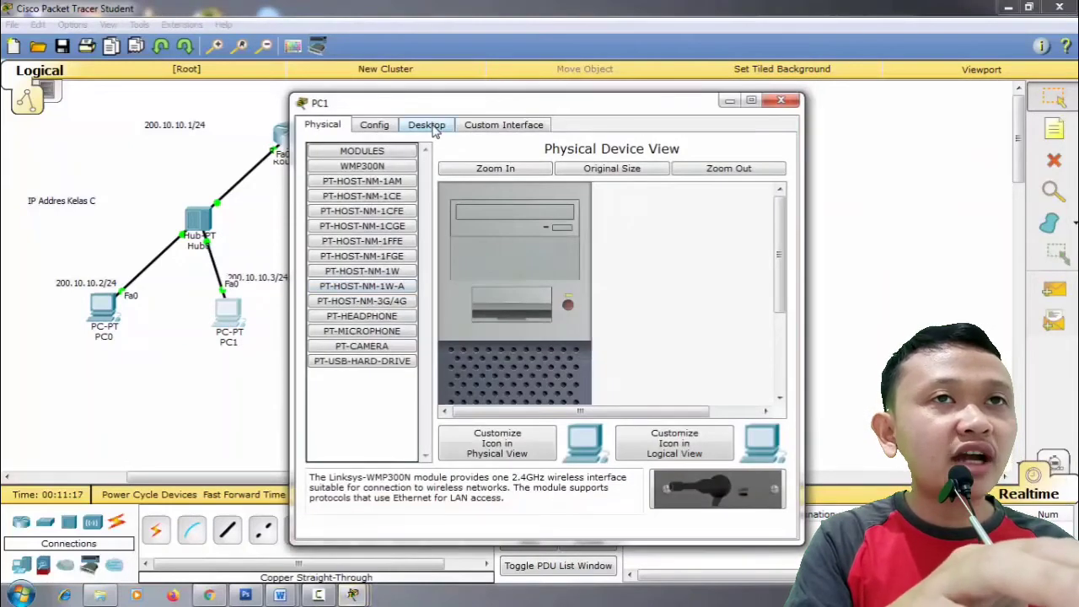
{"action": "left_click", "coordinate": [428, 124]}
{"action": "left_click_drag", "start_coordinate": [461, 107], "coordinate": [656, 119]}
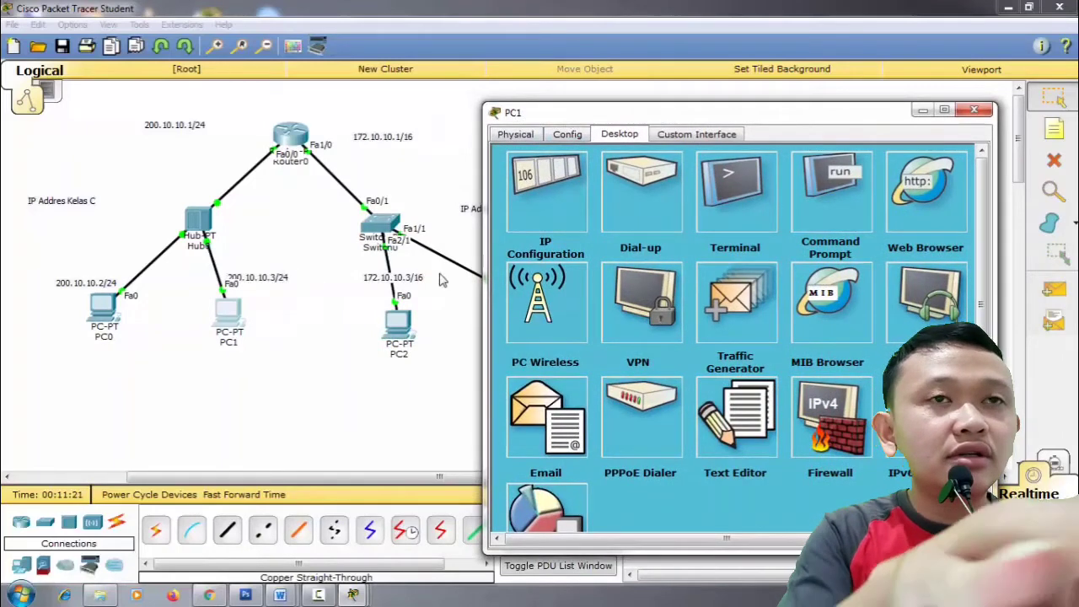
{"action": "left_click", "coordinate": [555, 196]}
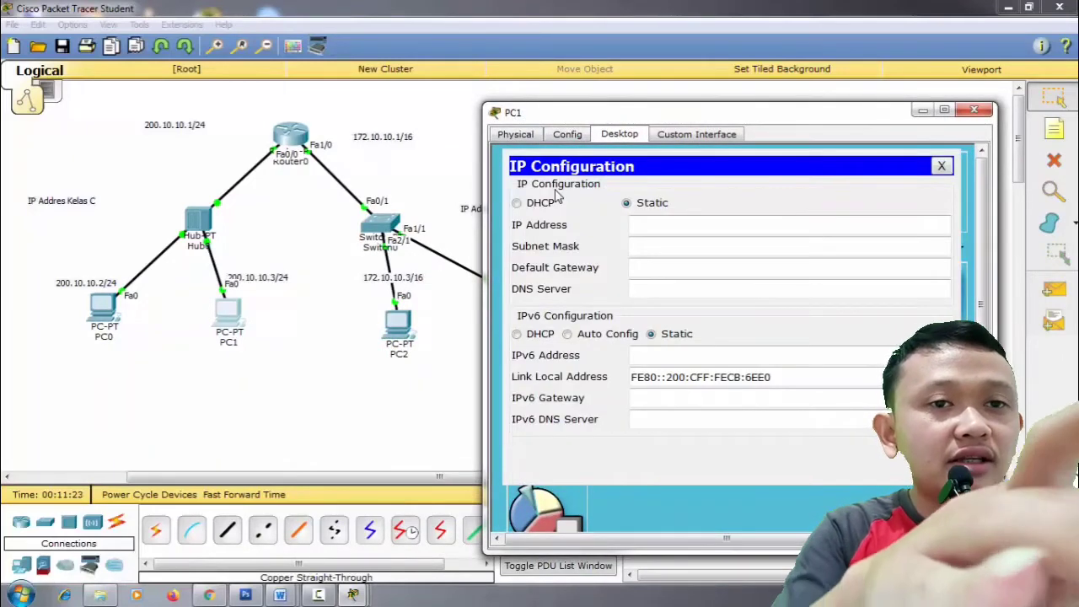
{"action": "left_click", "coordinate": [647, 221]}
{"action": "type", "text": "200.10.10.3"}
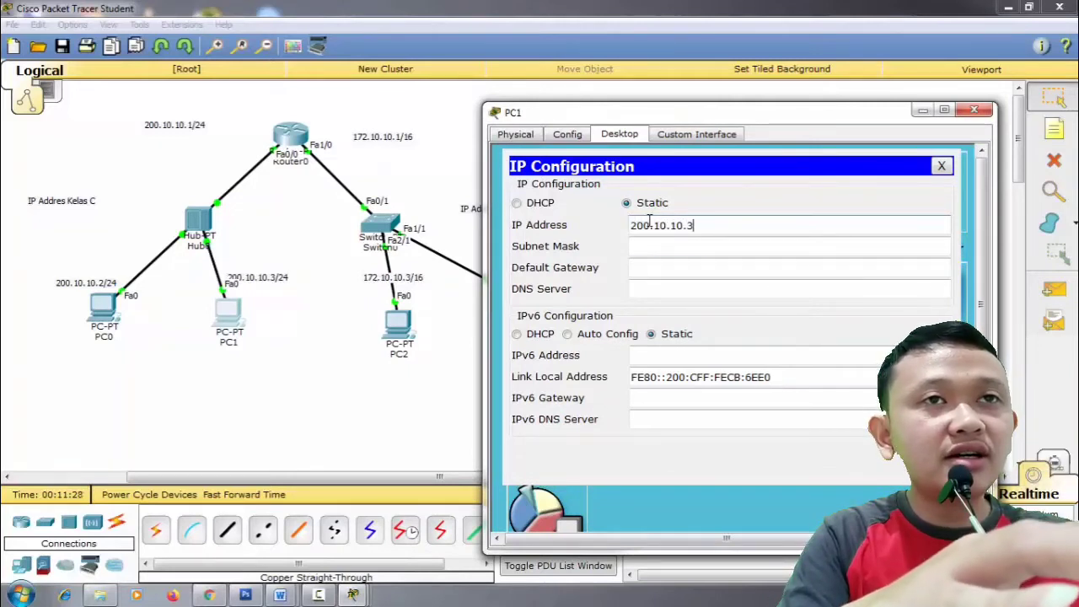
{"action": "key", "text": "Tab"}
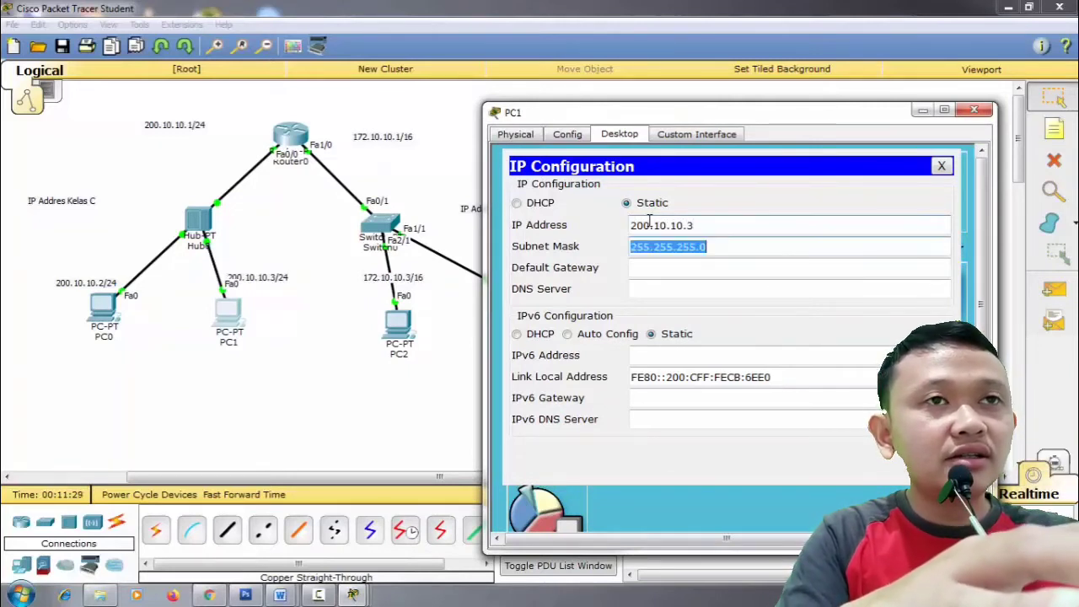
- Set PC1's default gateway to 200.10.10.1 and minimize its device window
{"action": "left_click", "coordinate": [657, 268]}
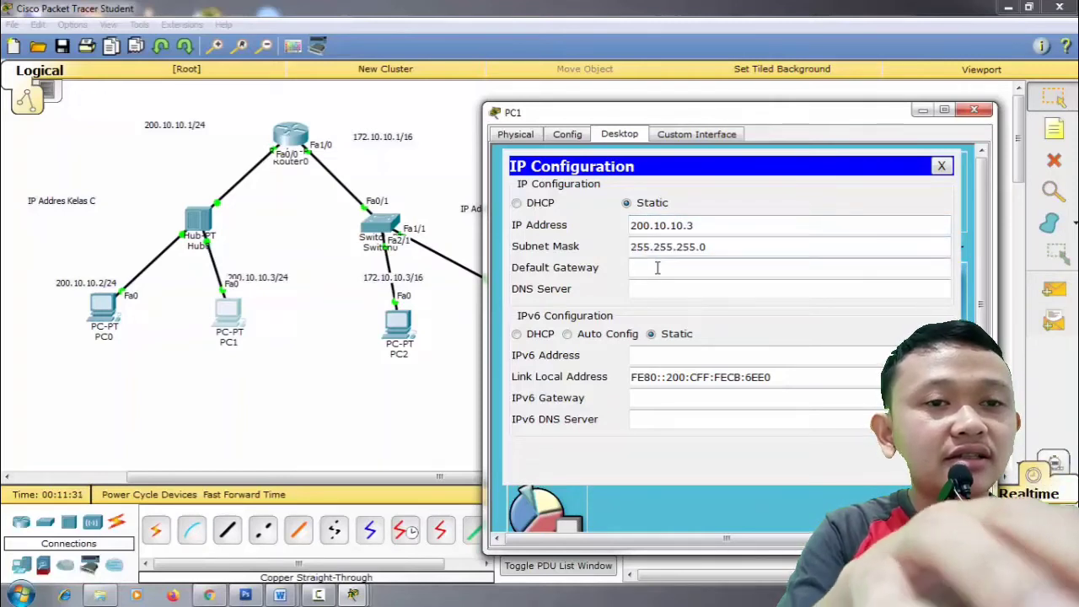
{"action": "type", "text": "200.10"}
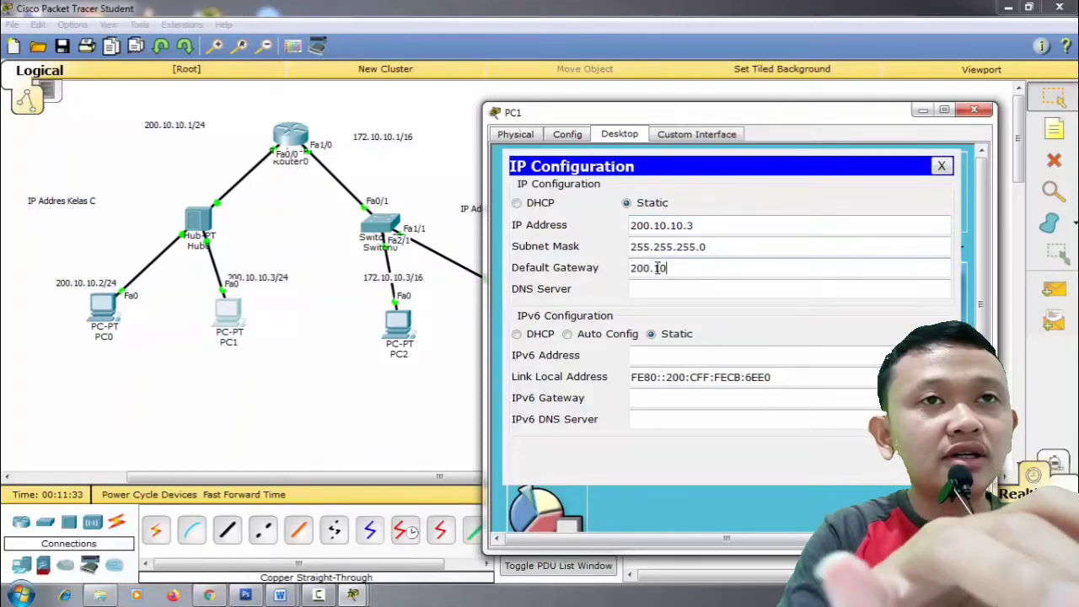
{"action": "type", "text": ".10.1"}
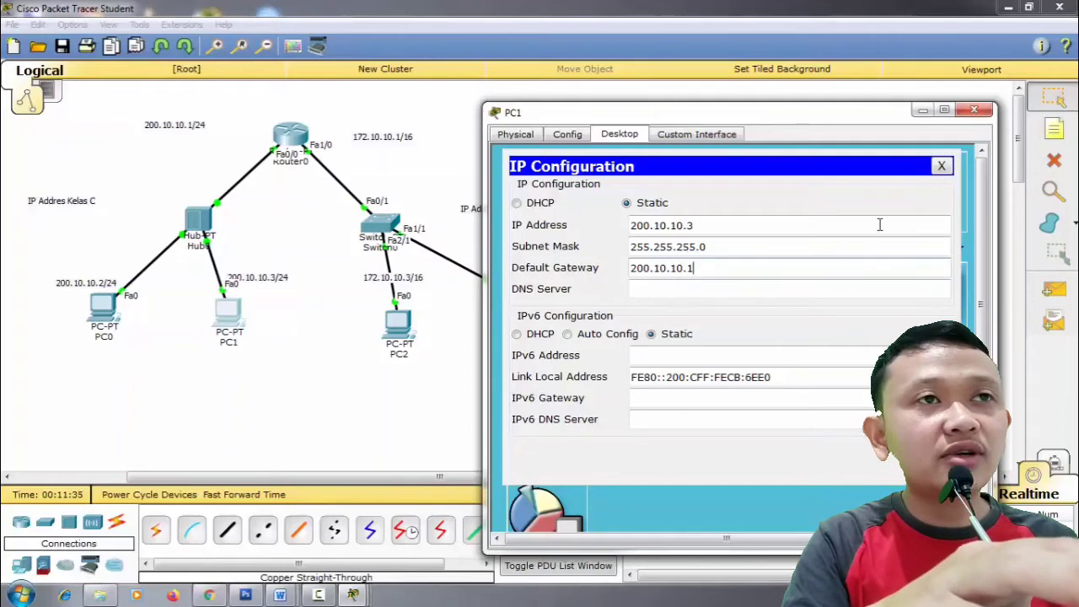
{"action": "left_click", "coordinate": [923, 111]}
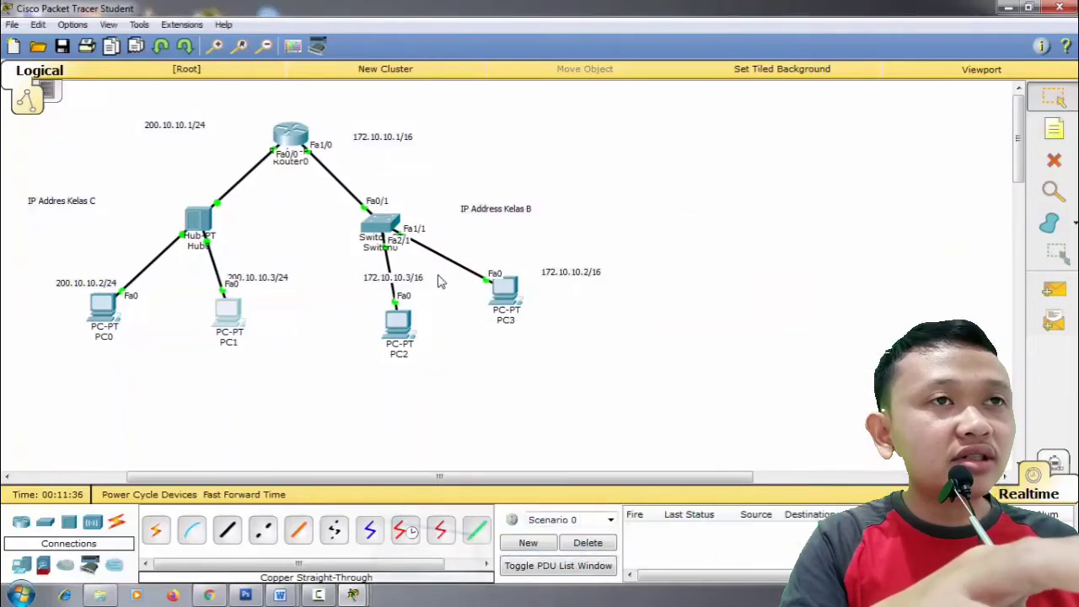
- Move PC2 slightly closer to the switch and PC3 slightly farther from it in the topology
{"action": "left_click_drag", "start_coordinate": [403, 329], "coordinate": [403, 315]}
{"action": "mouse_move", "coordinate": [516, 302]}
{"action": "left_mouse_down"}
{"action": "mouse_move", "coordinate": [522, 333]}
{"action": "mouse_move", "coordinate": [534, 314]}
{"action": "left_mouse_up"}
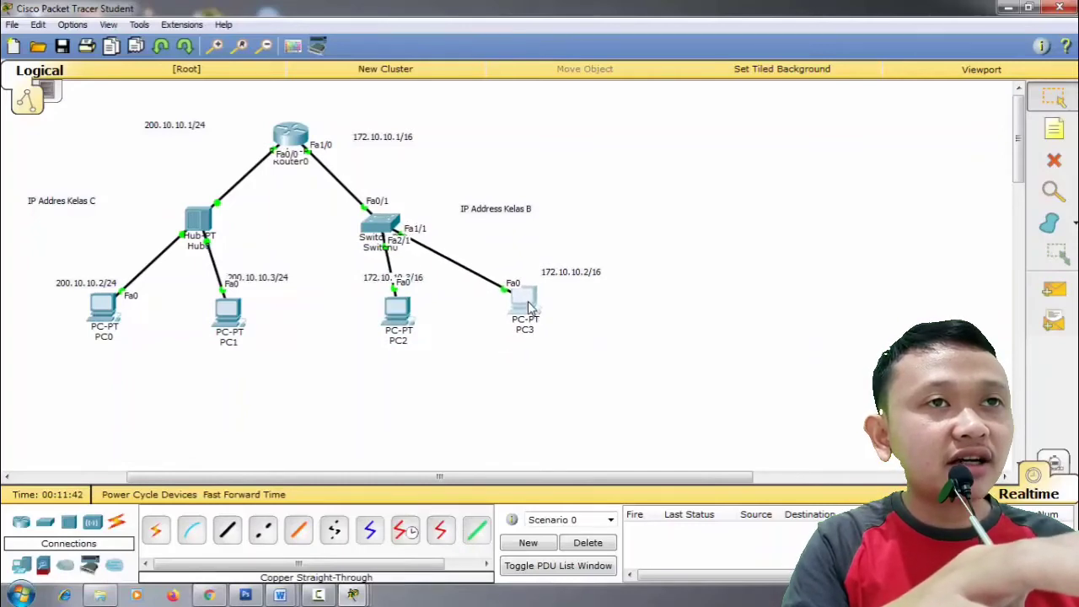
- Open PC3's IP configuration and assign static IP address 172.10.10.2 with subnet mask 255.255.0.0
{"action": "double_click", "coordinate": [527, 305]}
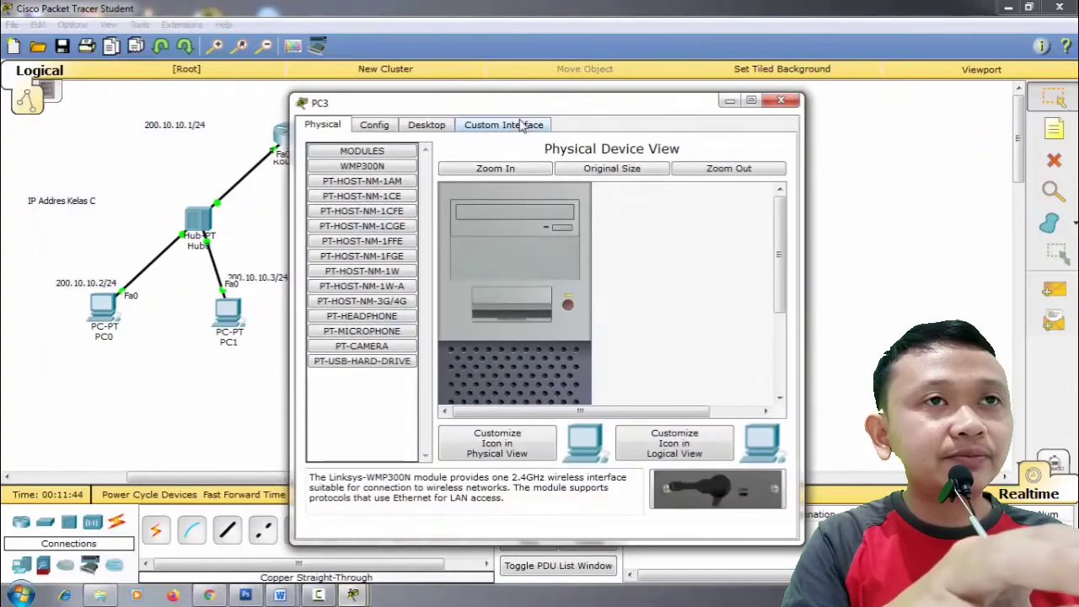
{"action": "left_click_drag", "start_coordinate": [520, 108], "coordinate": [835, 92]}
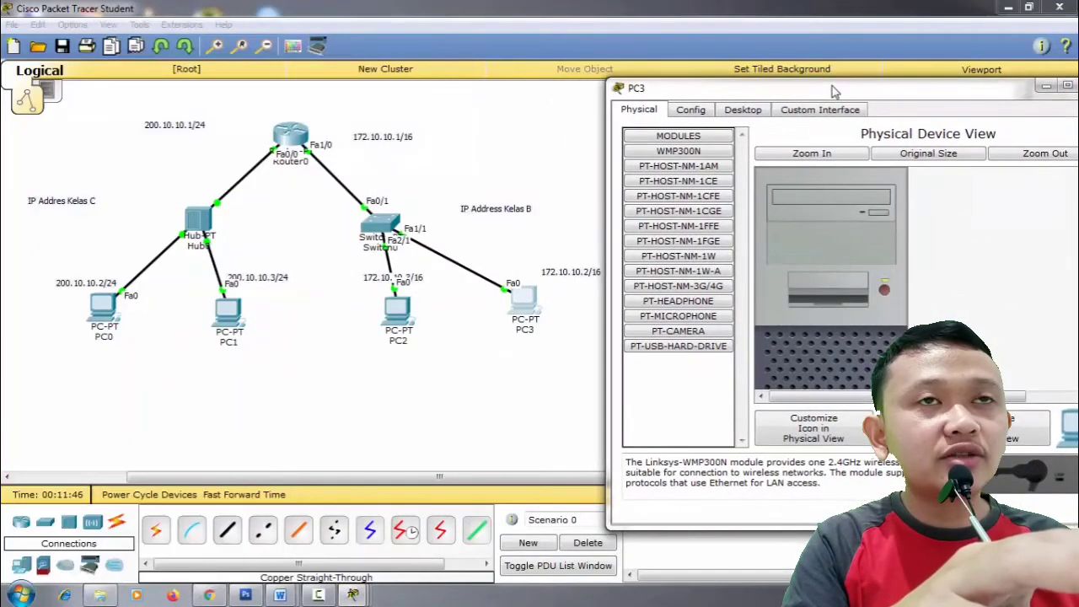
{"action": "left_click", "coordinate": [738, 110]}
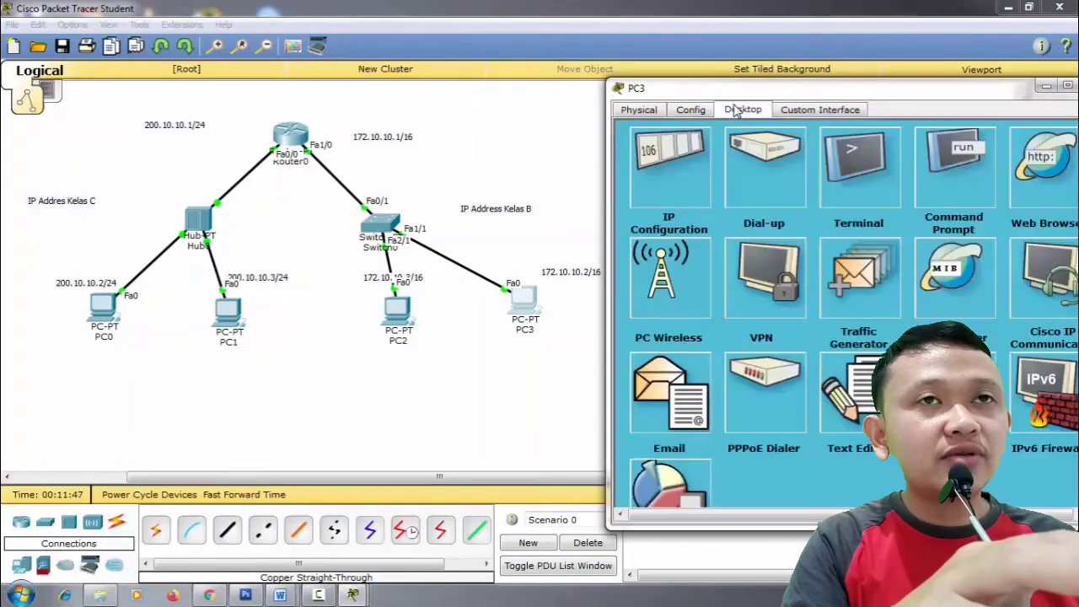
{"action": "left_click", "coordinate": [674, 155]}
{"action": "left_click", "coordinate": [771, 197]}
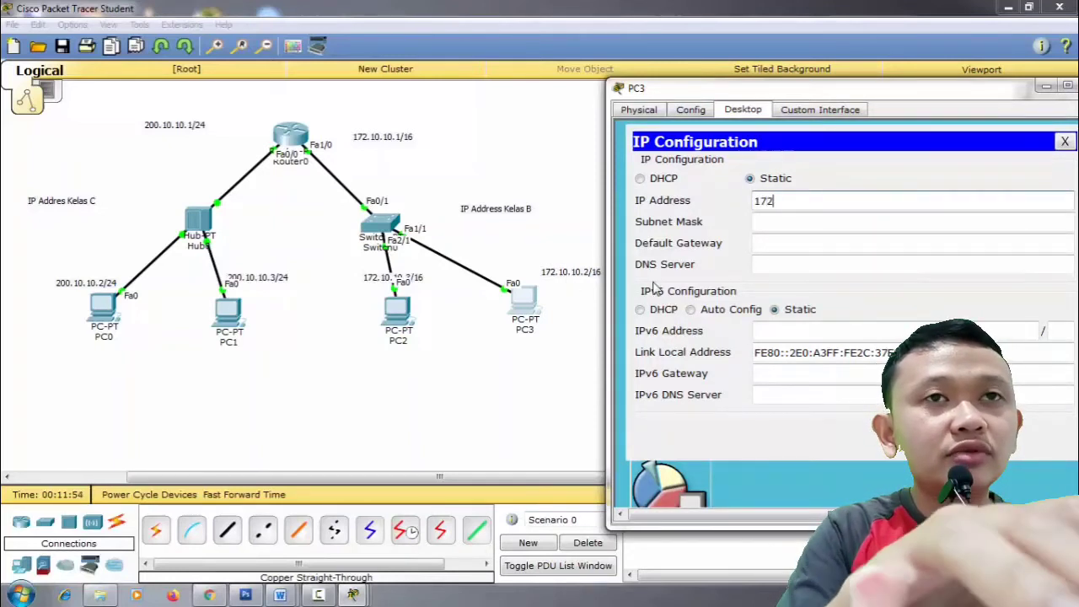
{"action": "type", "text": "172.10.10"}
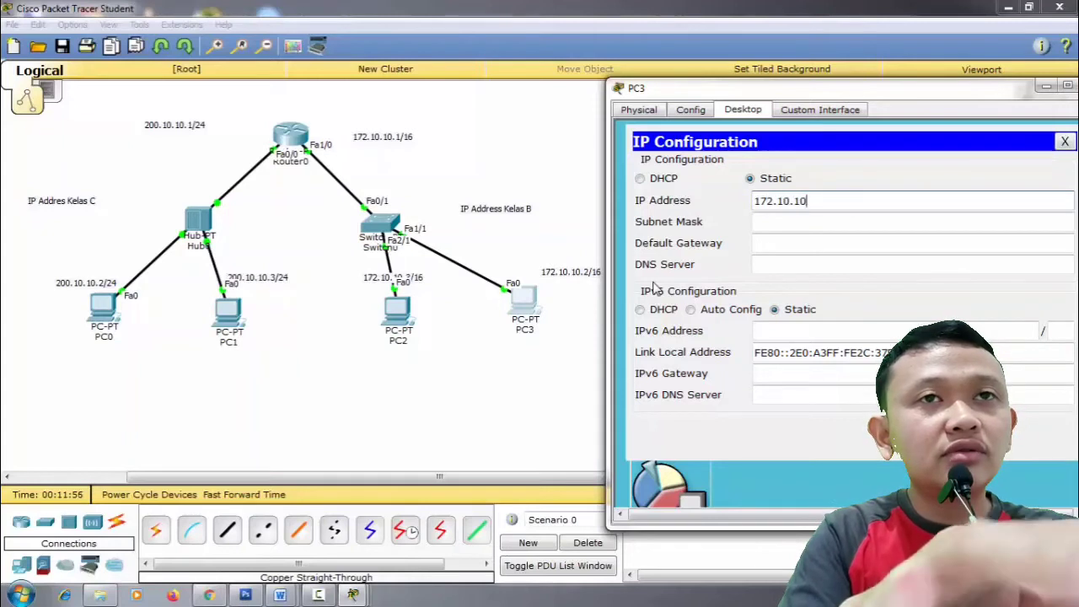
{"action": "type", "text": ".2"}
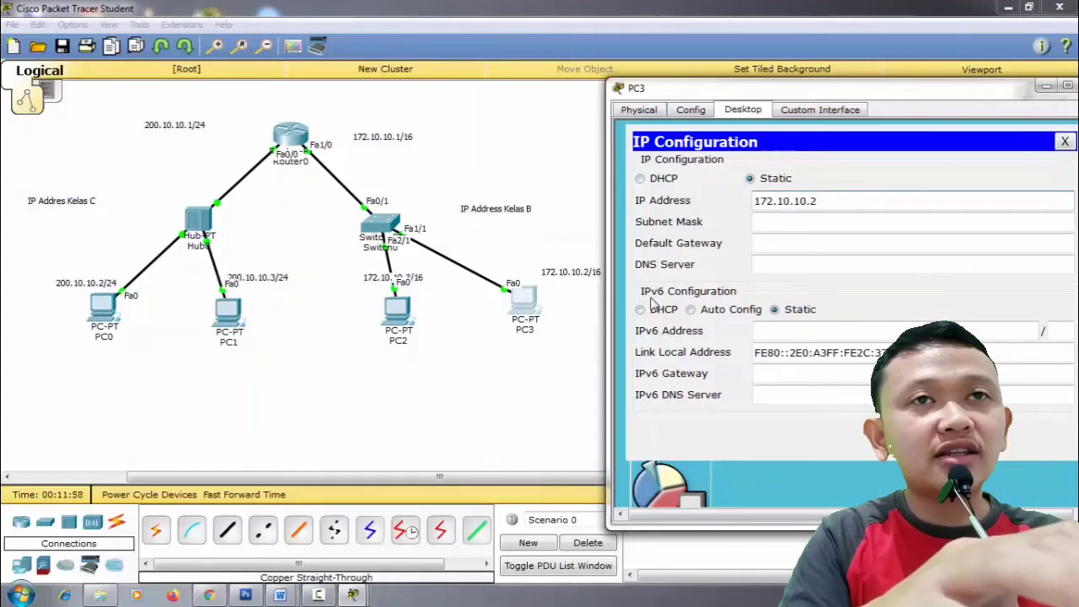
{"action": "left_click", "coordinate": [781, 224]}
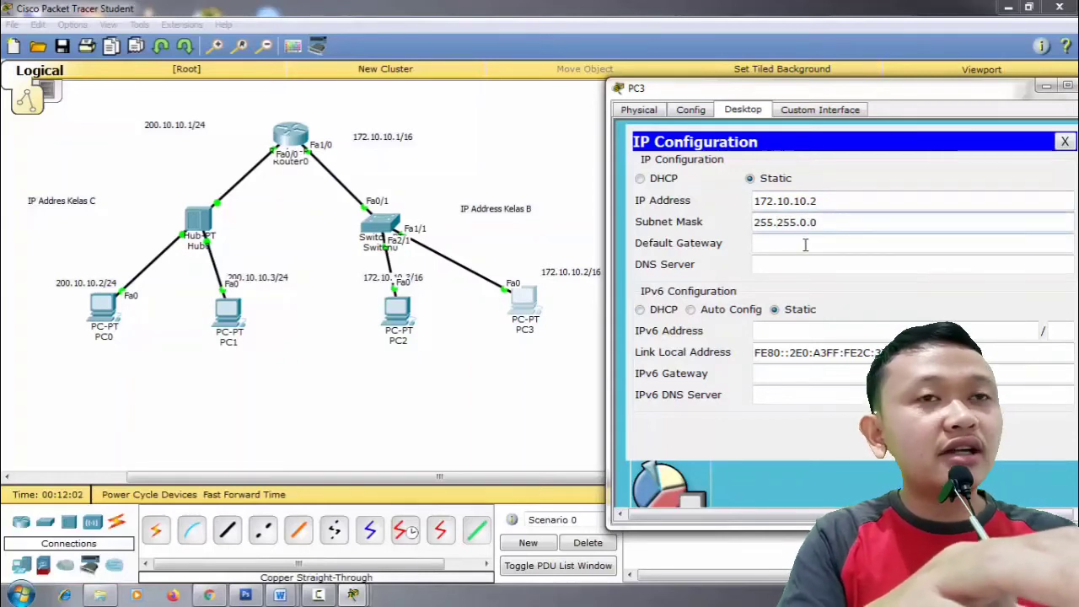
{"action": "left_click", "coordinate": [805, 245]}
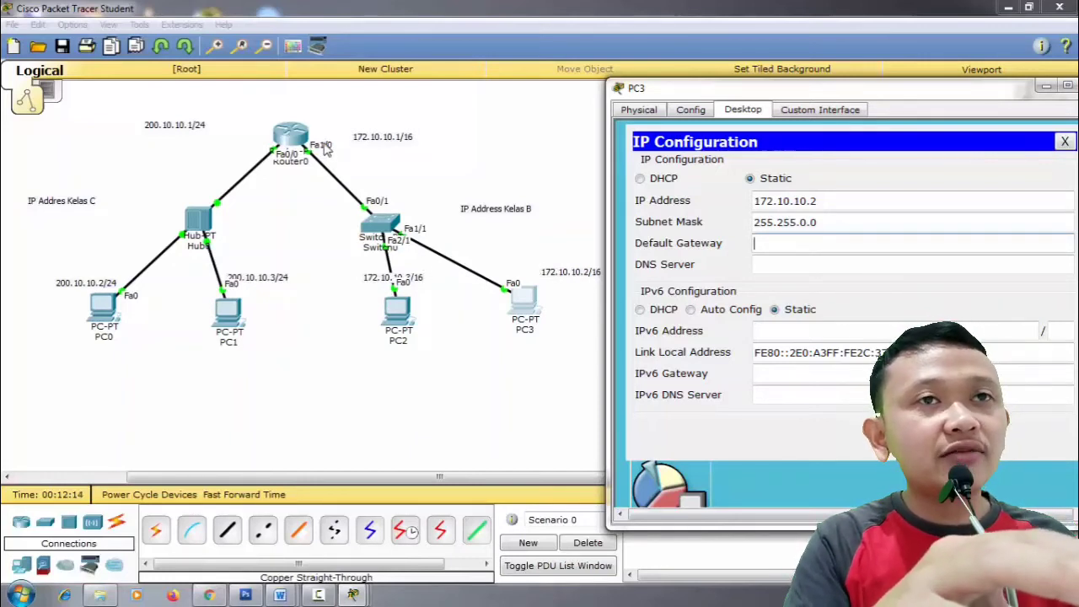
{"action": "left_click", "coordinate": [772, 239]}
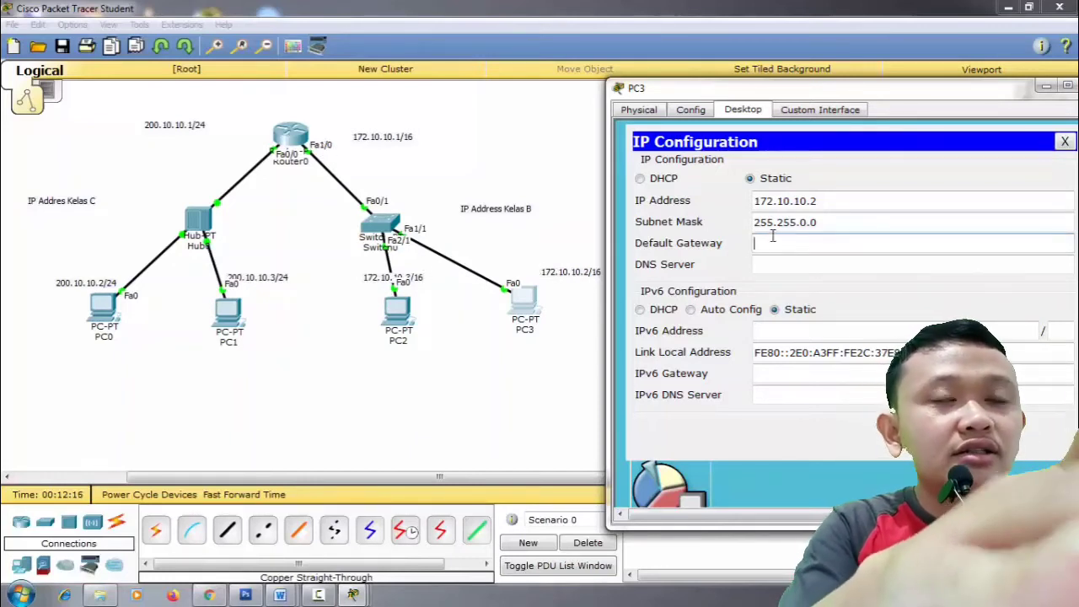
{"action": "type", "text": "17"}
{"action": "type", "text": "2.10"}
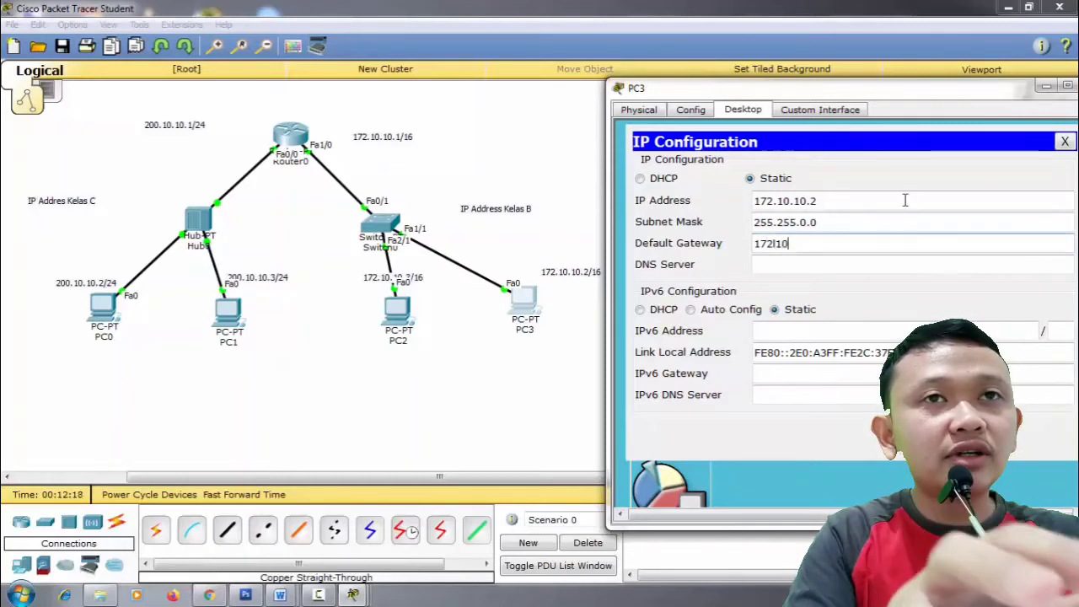
{"action": "left_click", "coordinate": [906, 203]}
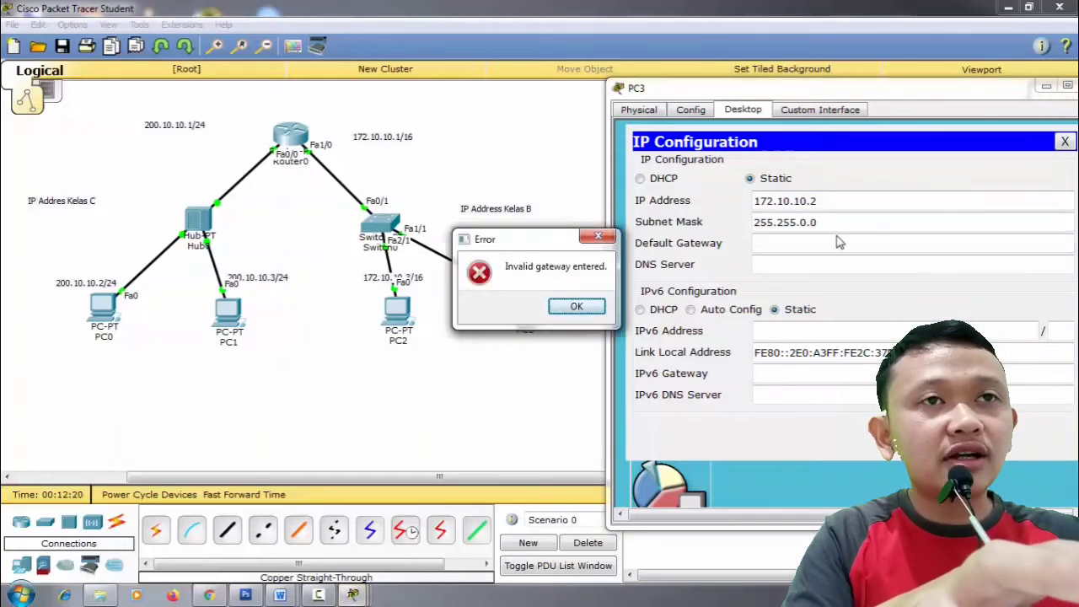
{"action": "left_click", "coordinate": [576, 307]}
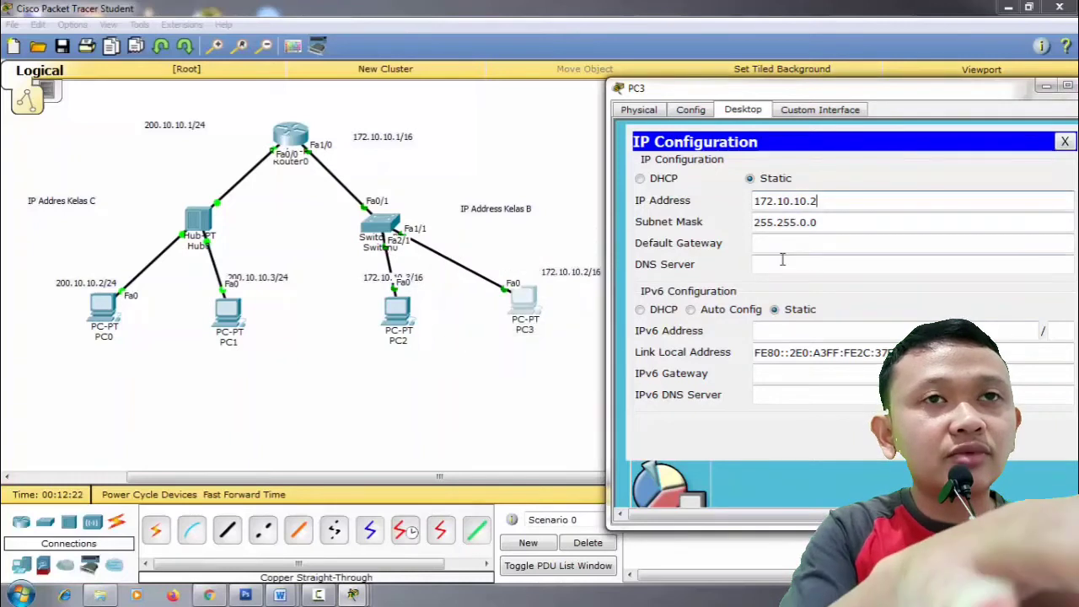
- Set PC3's default gateway to 172.10.10.1, the address of the router's switch-side interface
{"action": "left_click", "coordinate": [785, 244]}
{"action": "type", "text": "1"}
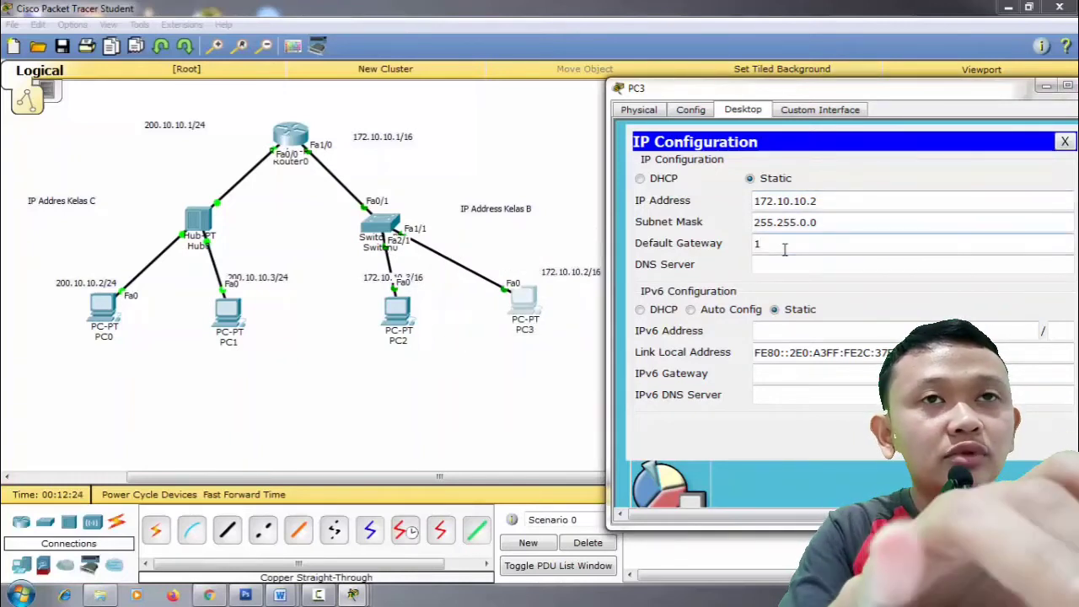
{"action": "type", "text": "72.10.10.1"}
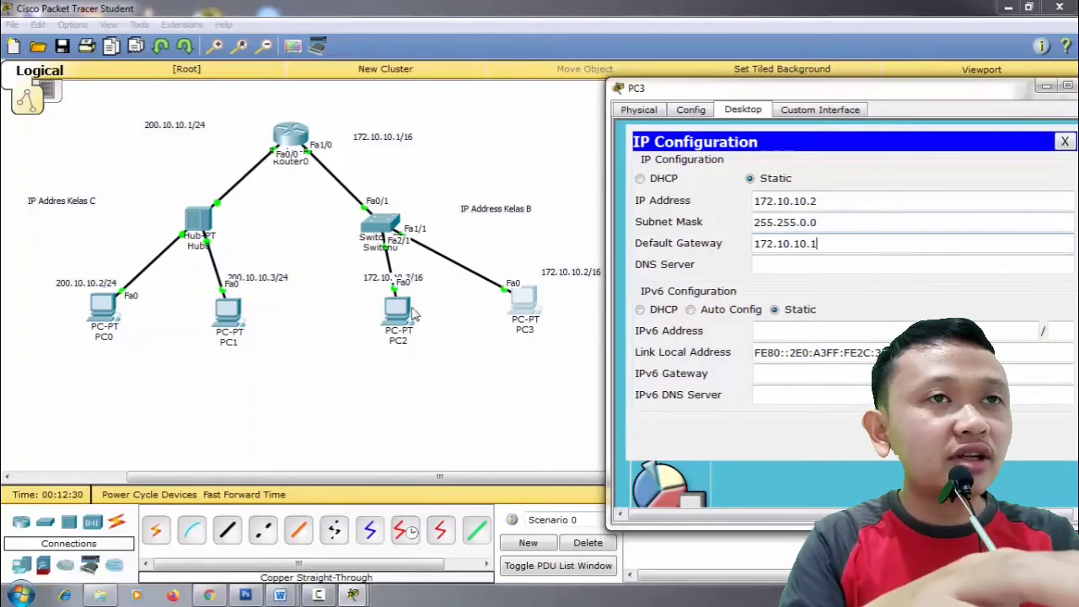
- Open PC2's IP configuration and assign static IP address 172.10.10.3 with subnet mask 255.255.0.0
{"action": "left_click", "coordinate": [413, 314]}
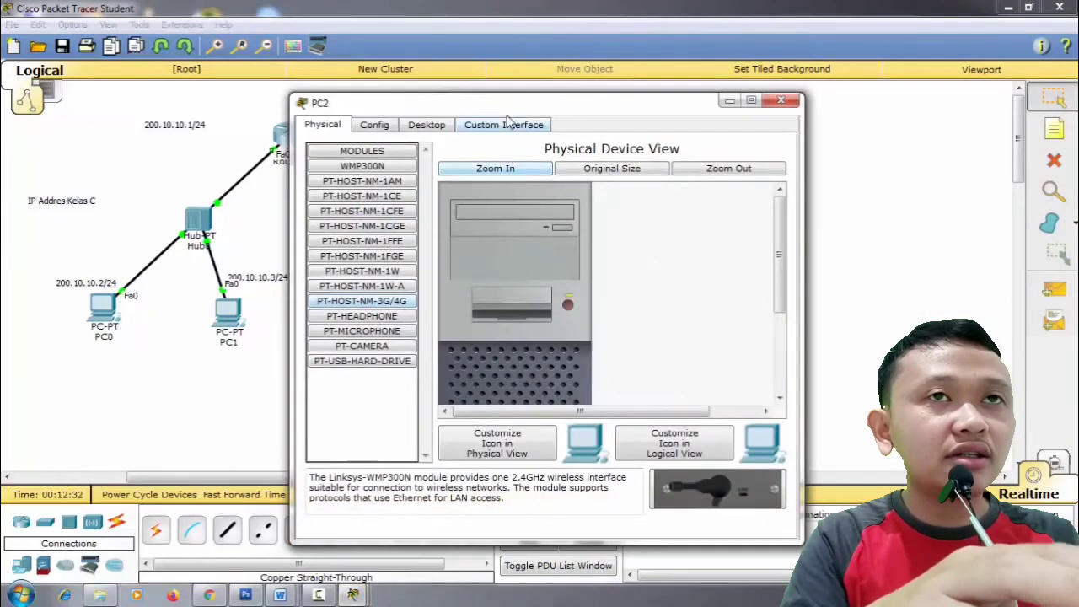
{"action": "left_click_drag", "start_coordinate": [509, 102], "coordinate": [793, 91]}
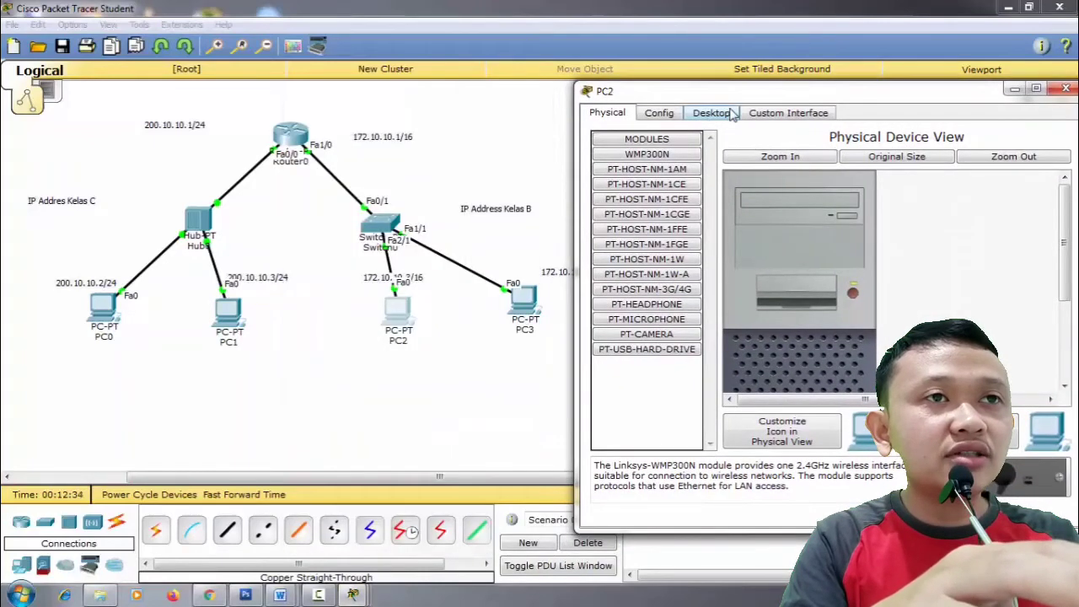
{"action": "left_click", "coordinate": [730, 115]}
{"action": "left_click", "coordinate": [634, 184]}
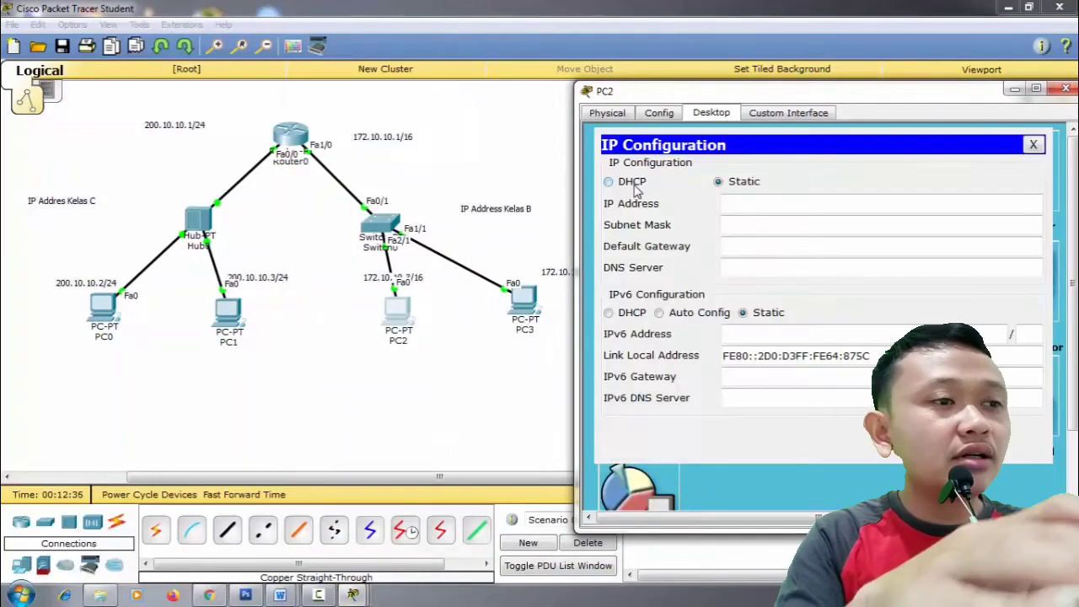
{"action": "left_click", "coordinate": [746, 204]}
{"action": "type", "text": "17"}
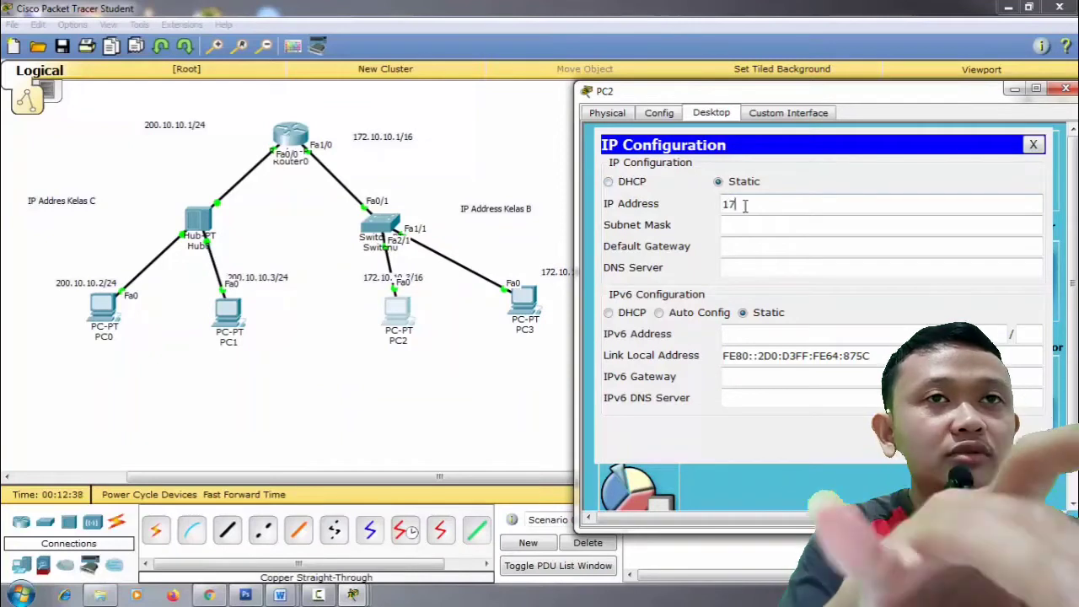
{"action": "type", "text": "2.10.10.3"}
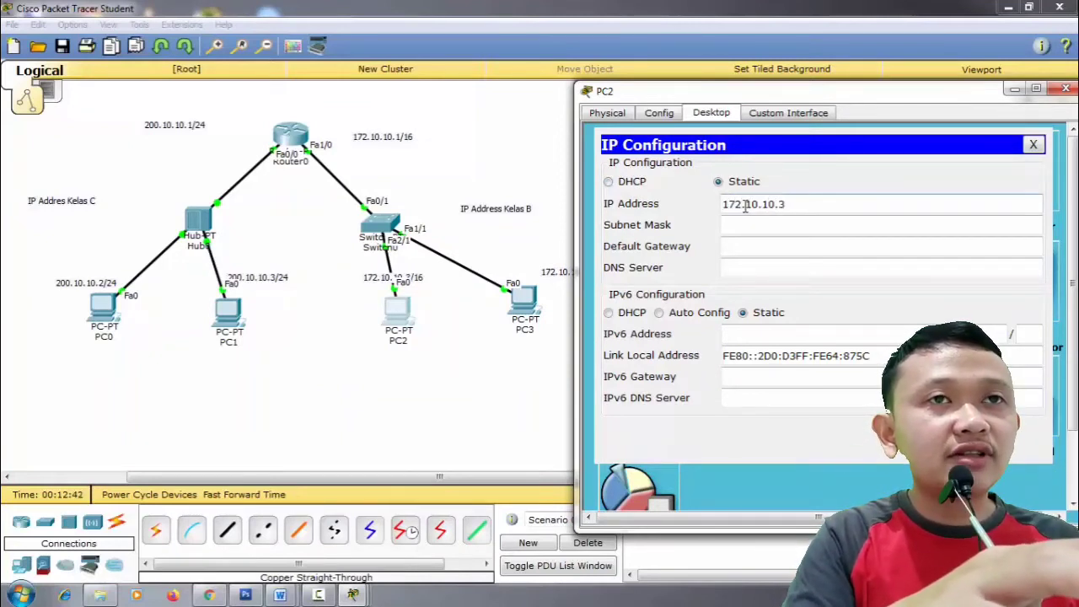
{"action": "left_click", "coordinate": [764, 224]}
- Set PC2's default gateway to 172.10.10.1 and close its device window
{"action": "left_click", "coordinate": [774, 246]}
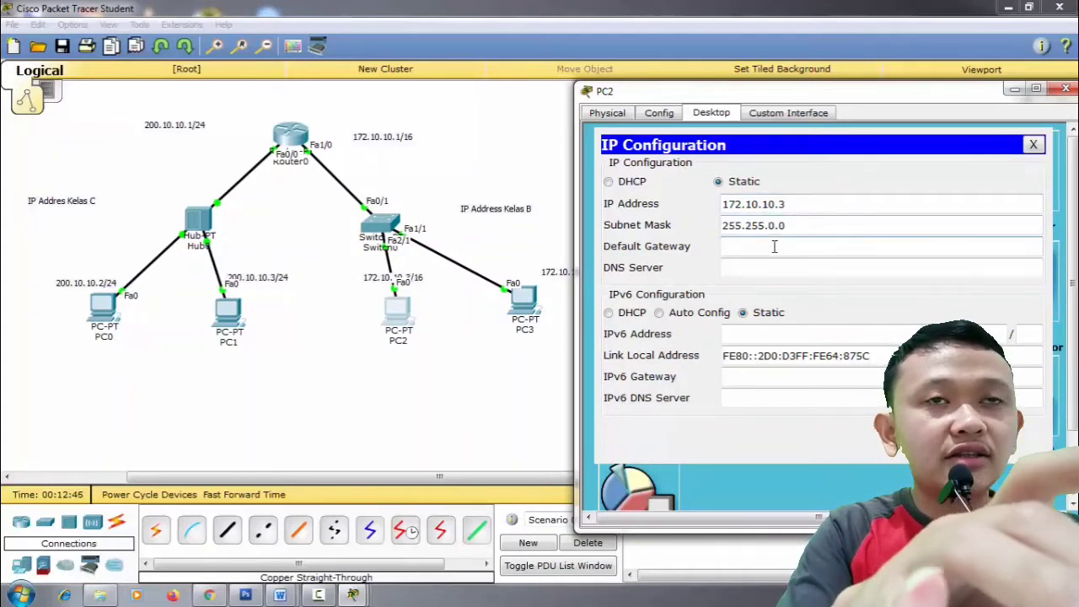
{"action": "type", "text": "172.10.1"}
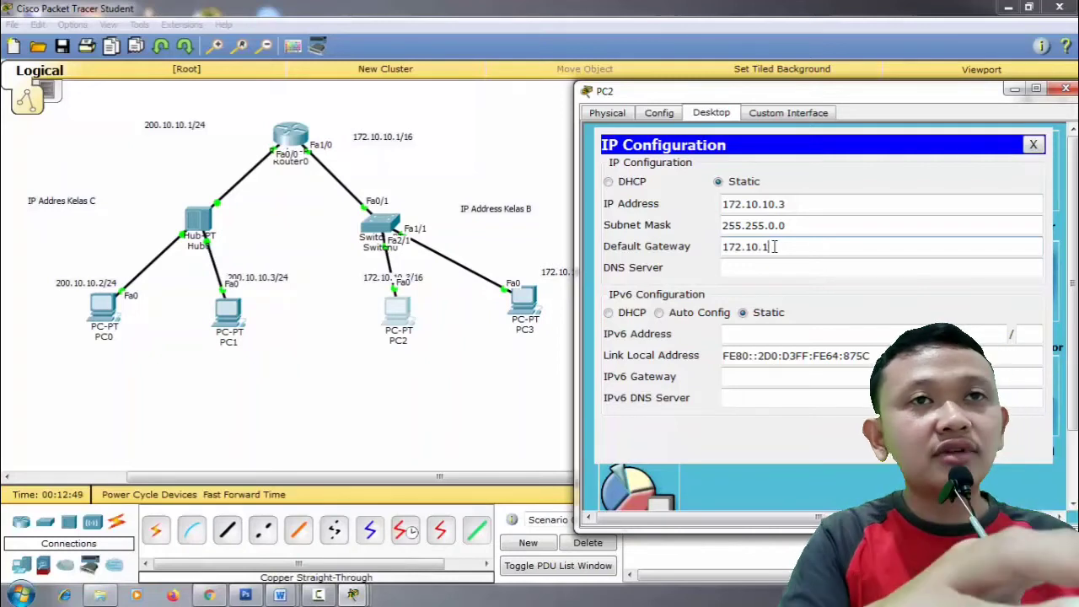
{"action": "type", "text": "0.1"}
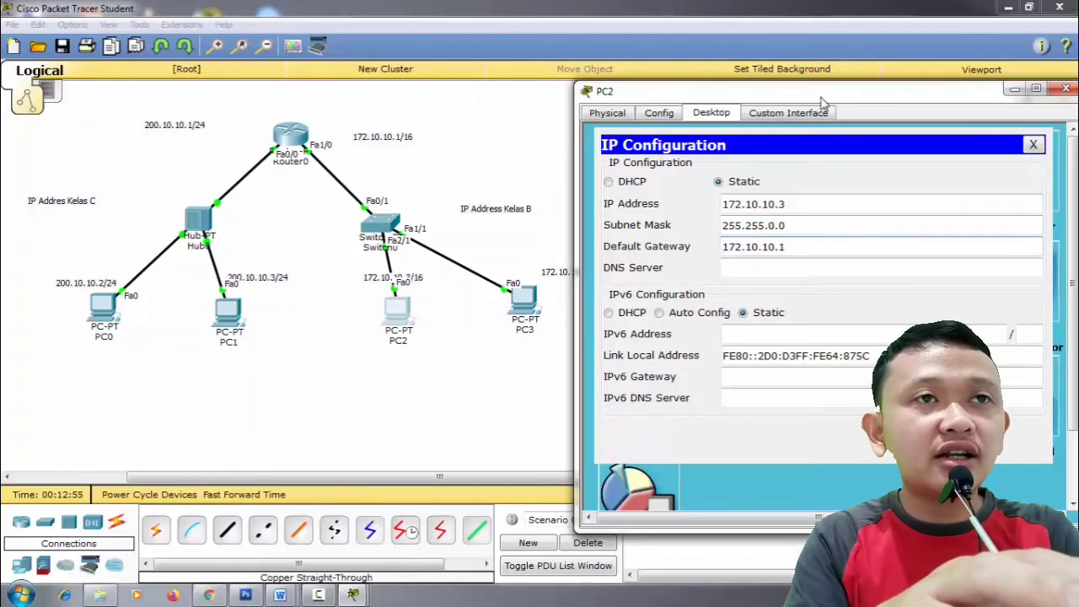
{"action": "left_click_drag", "start_coordinate": [822, 100], "coordinate": [796, 72]}
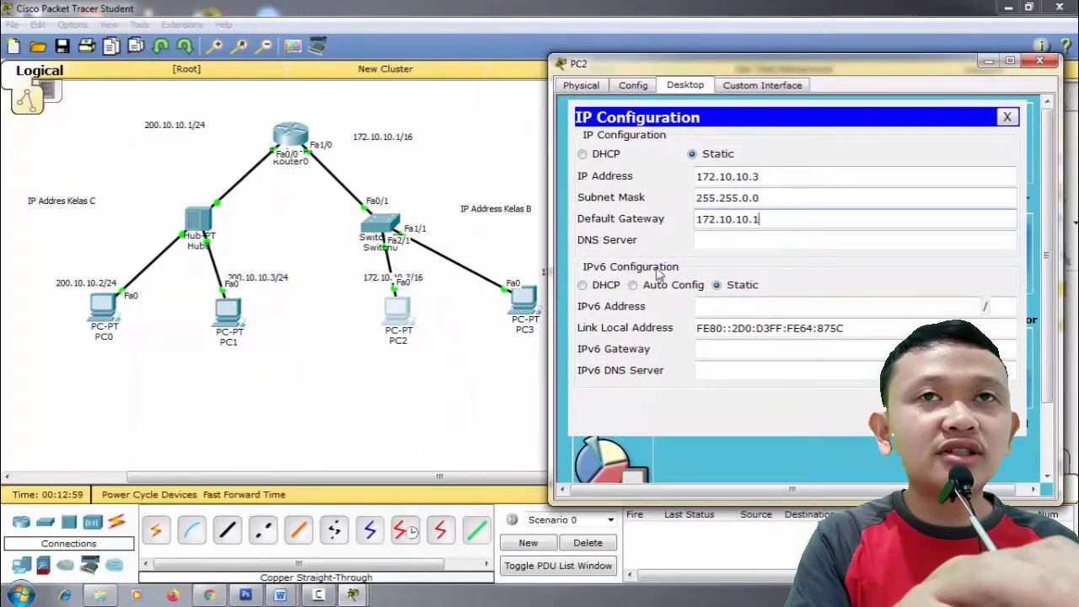
{"action": "left_click", "coordinate": [1036, 64]}
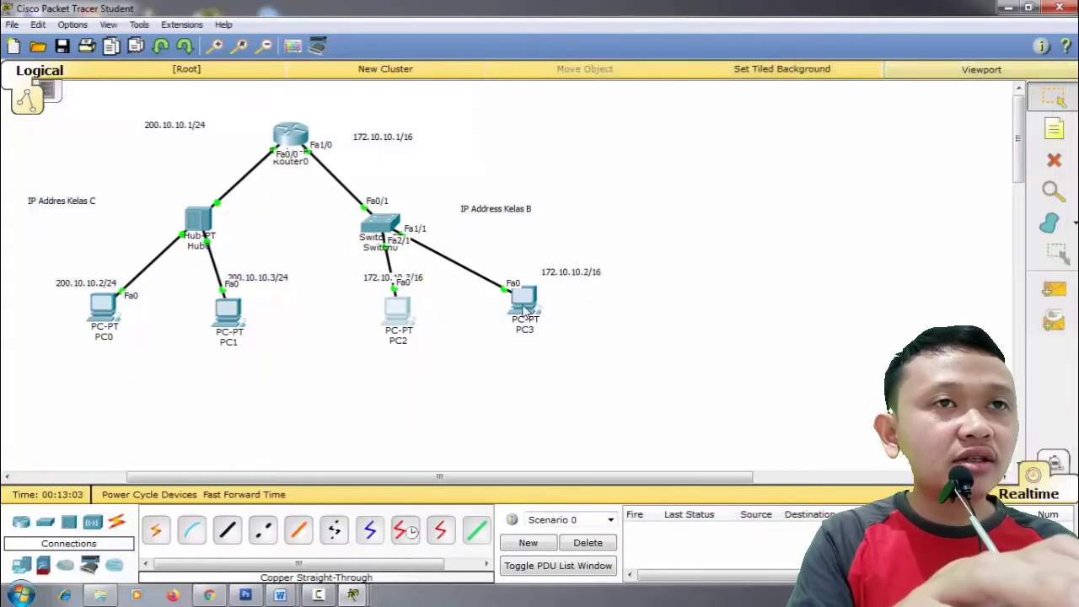
- Move PC3 slightly farther down and away from the switch in the topology
{"action": "left_click_drag", "start_coordinate": [523, 308], "coordinate": [530, 323]}
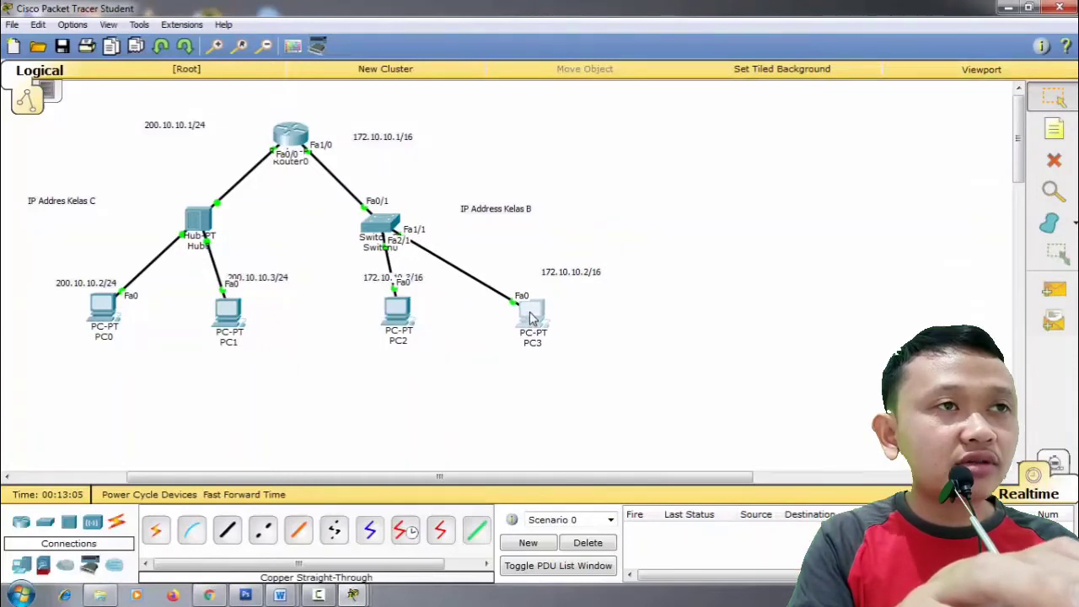
{"action": "mouse_move", "coordinate": [531, 317]}
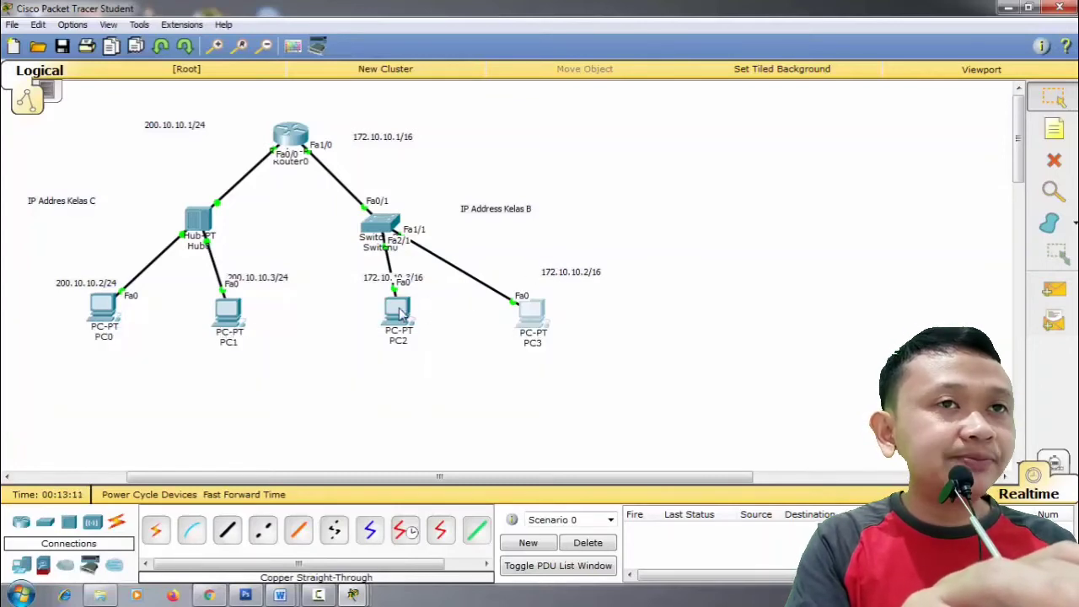
{"action": "mouse_move", "coordinate": [401, 314]}
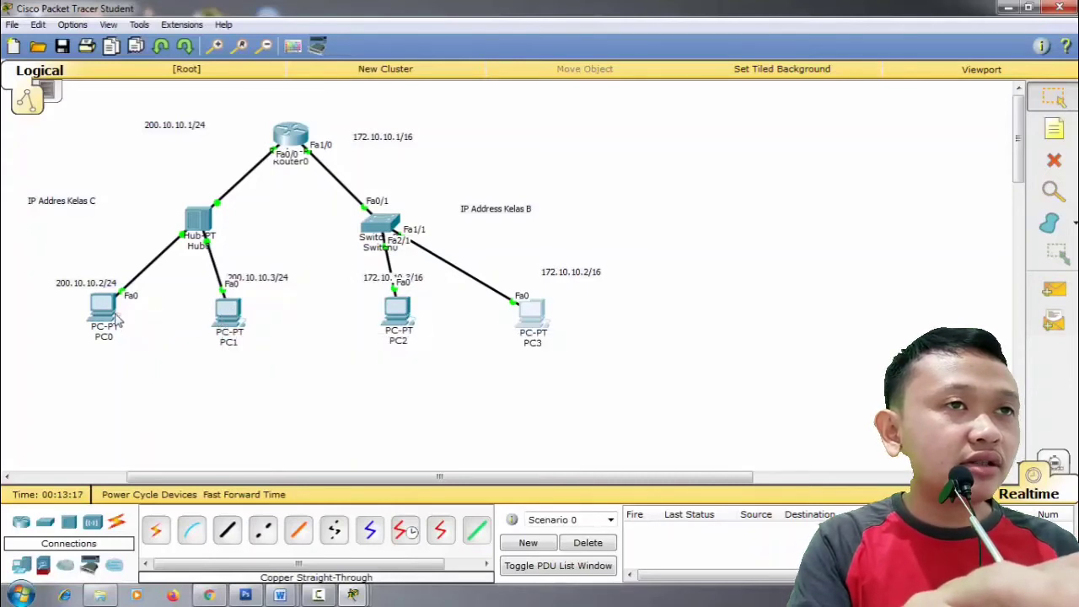
{"action": "mouse_move", "coordinate": [118, 319]}
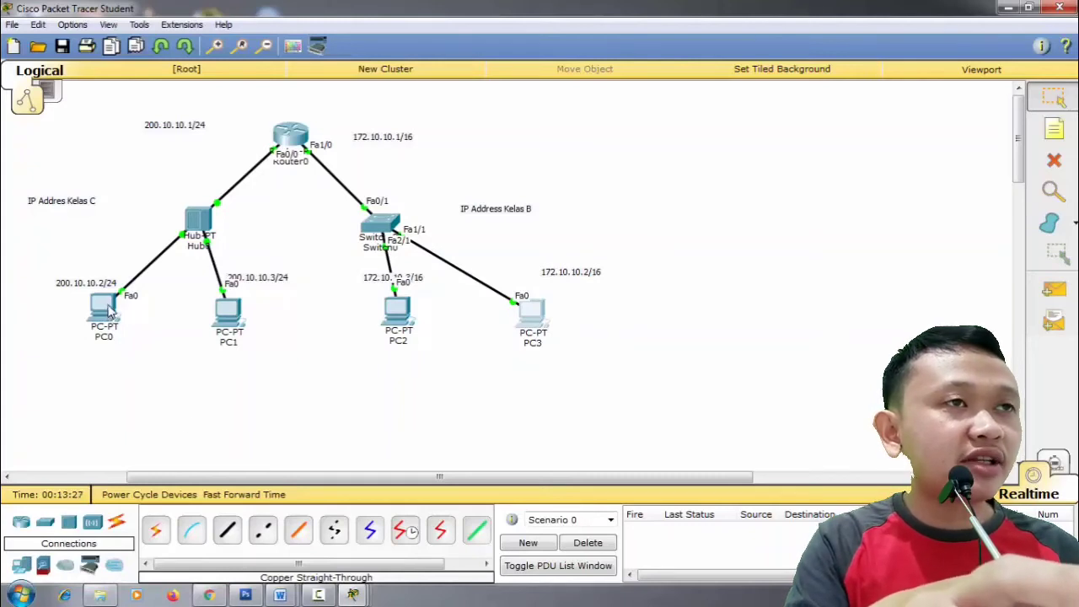
{"action": "left_click_drag", "start_coordinate": [58, 248], "coordinate": [120, 324]}
{"action": "left_click", "coordinate": [174, 346]}
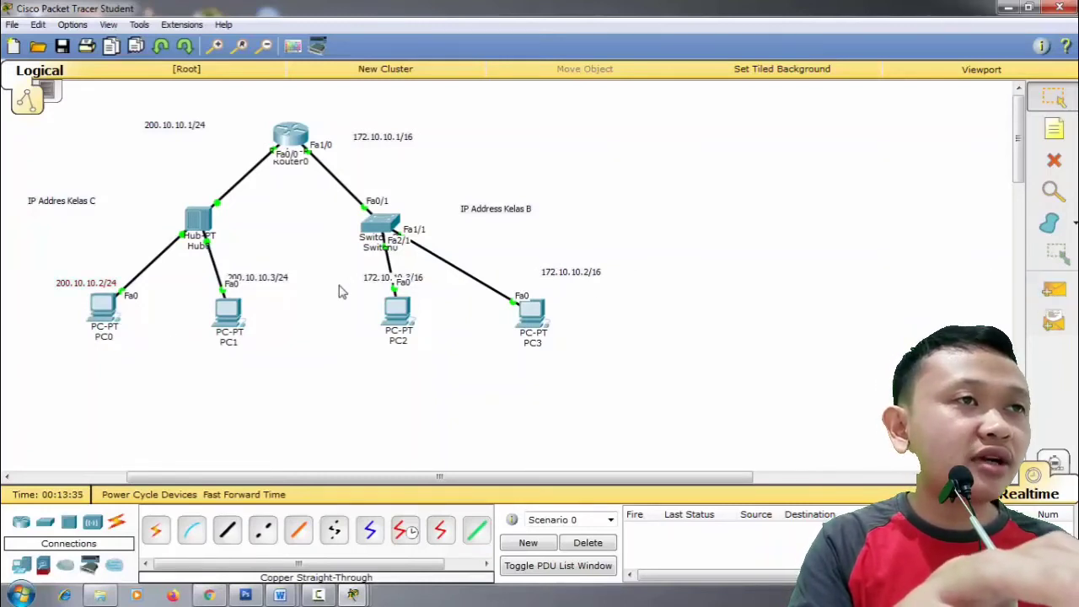
- Open PC0's Command Prompt and ping the router's hub-side interface at 200.10.10.1
{"action": "left_click", "coordinate": [101, 314]}
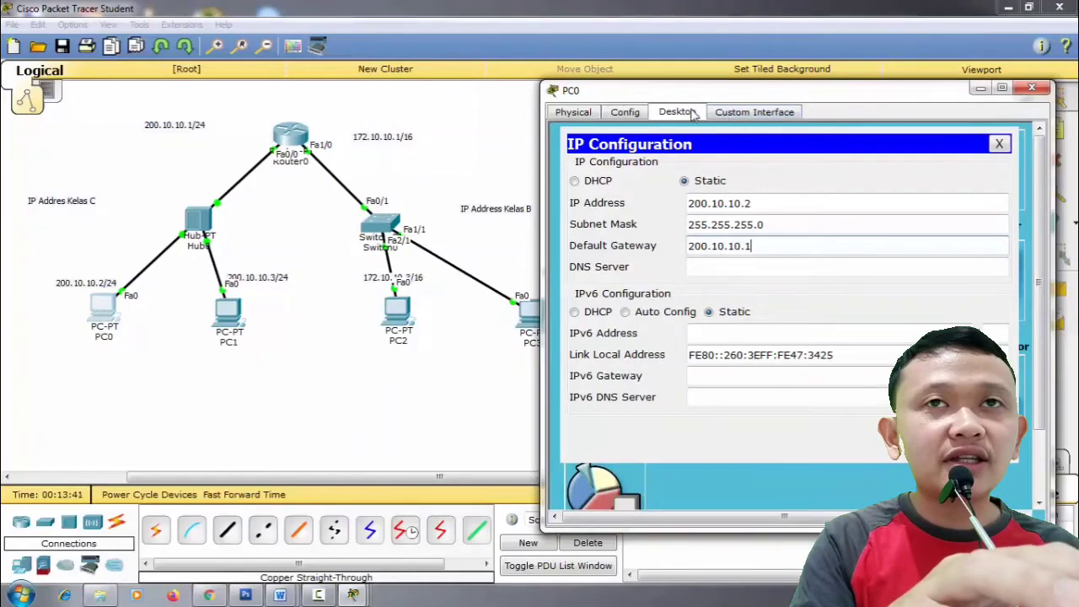
{"action": "left_click", "coordinate": [999, 144]}
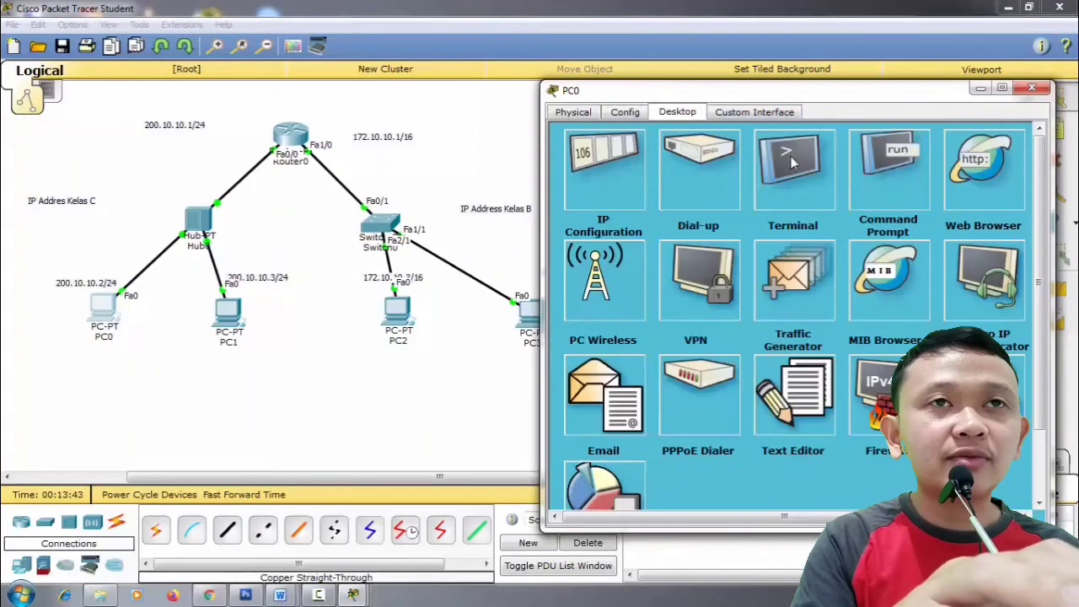
{"action": "left_click", "coordinate": [904, 179]}
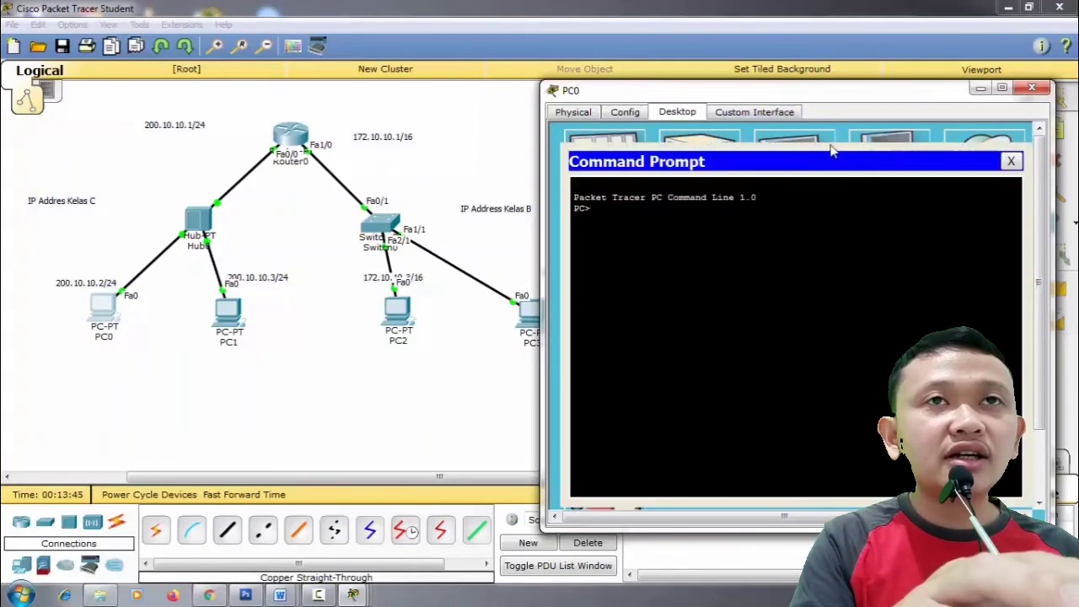
{"action": "left_click_drag", "start_coordinate": [803, 90], "coordinate": [836, 118]}
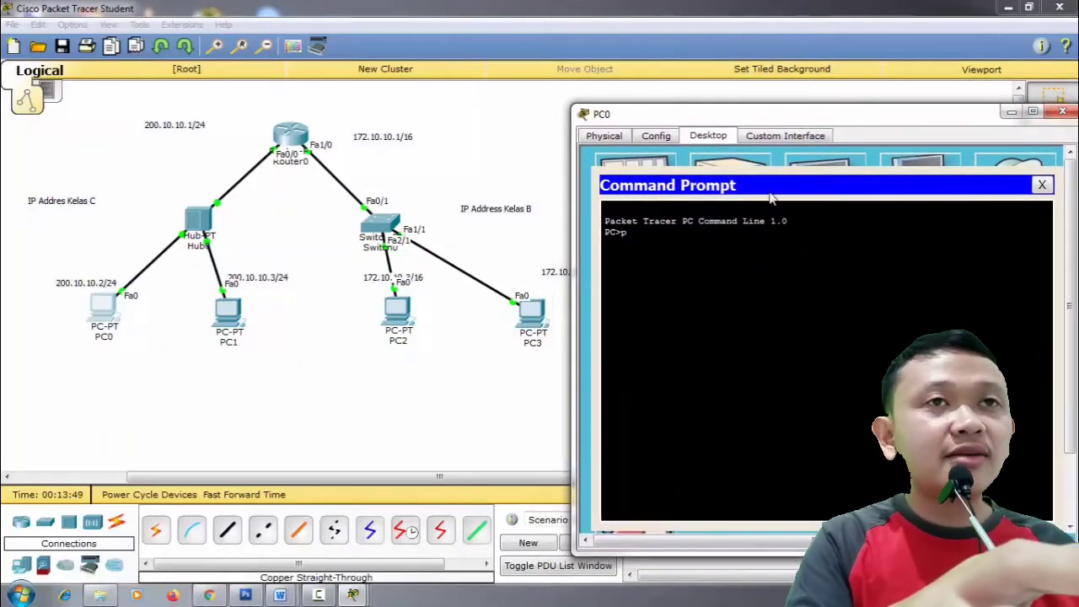
{"action": "type", "text": "ping 200.10.10"}
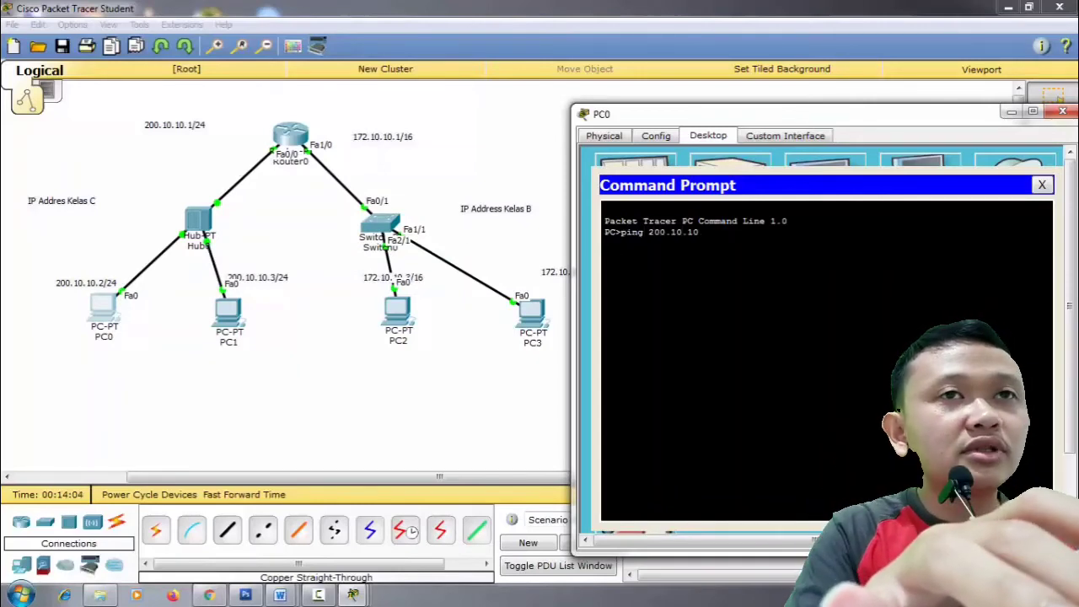
{"action": "type", "text": ".1"}
{"action": "key", "text": "Return"}
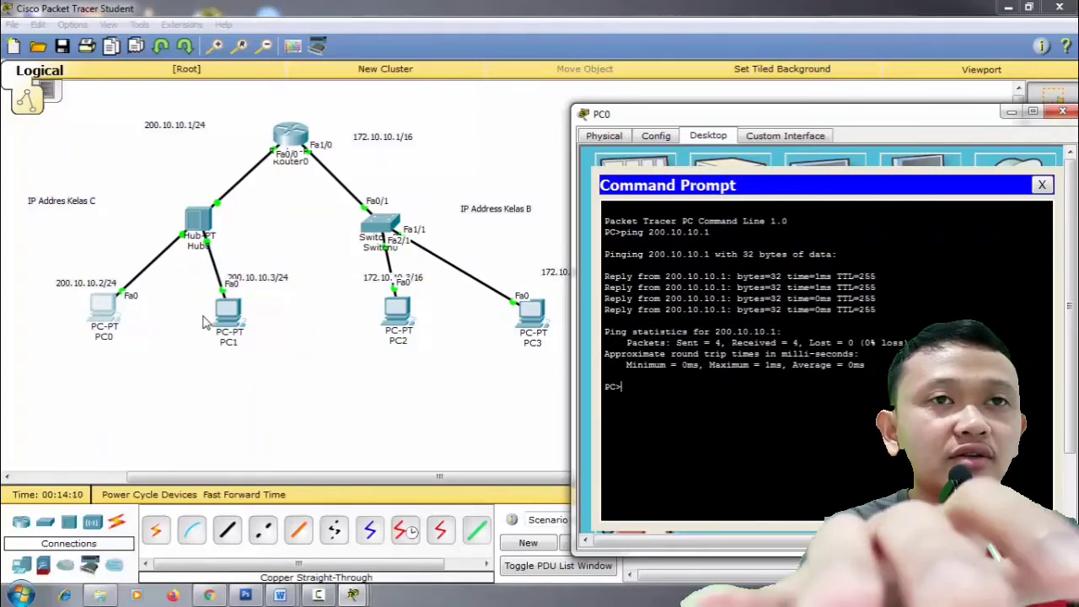
- Ping PC1 at 200.10.10.3 from PC0's Command Prompt
{"action": "key", "text": "Up"}
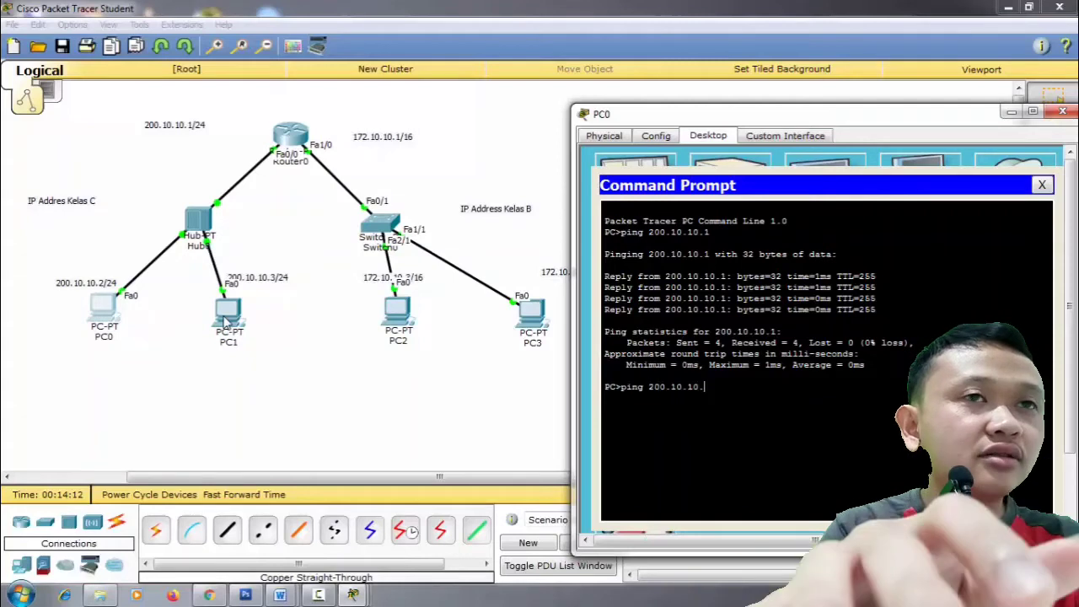
{"action": "type", "text": "3"}
{"action": "key", "text": "Return"}
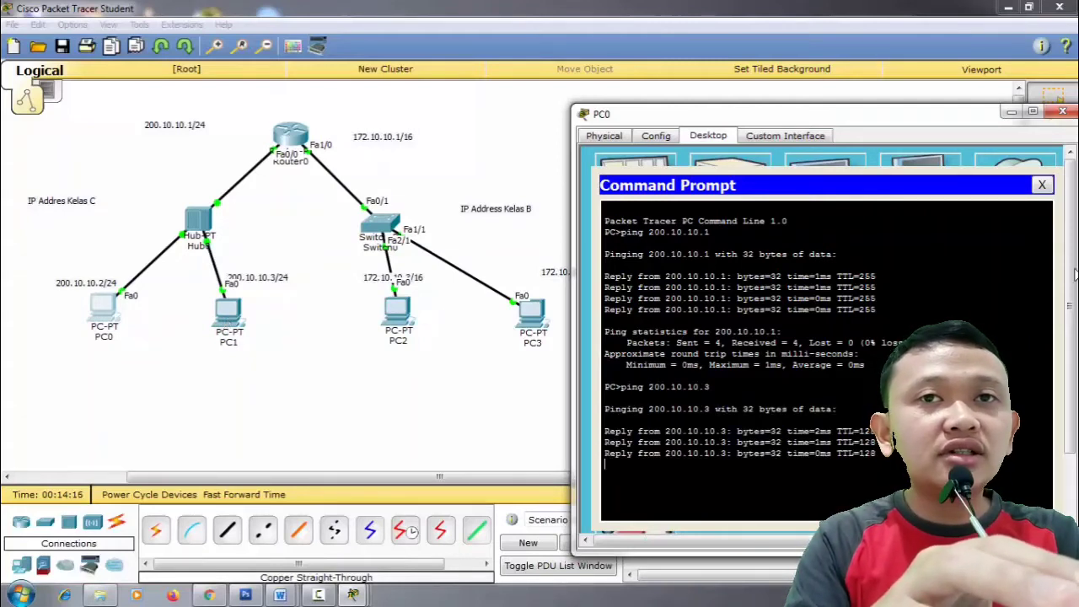
- Ping the router's switch-side interface at 172.10.10.1 from PC0
{"action": "left_click_drag", "start_coordinate": [1066, 267], "coordinate": [1046, 333]}
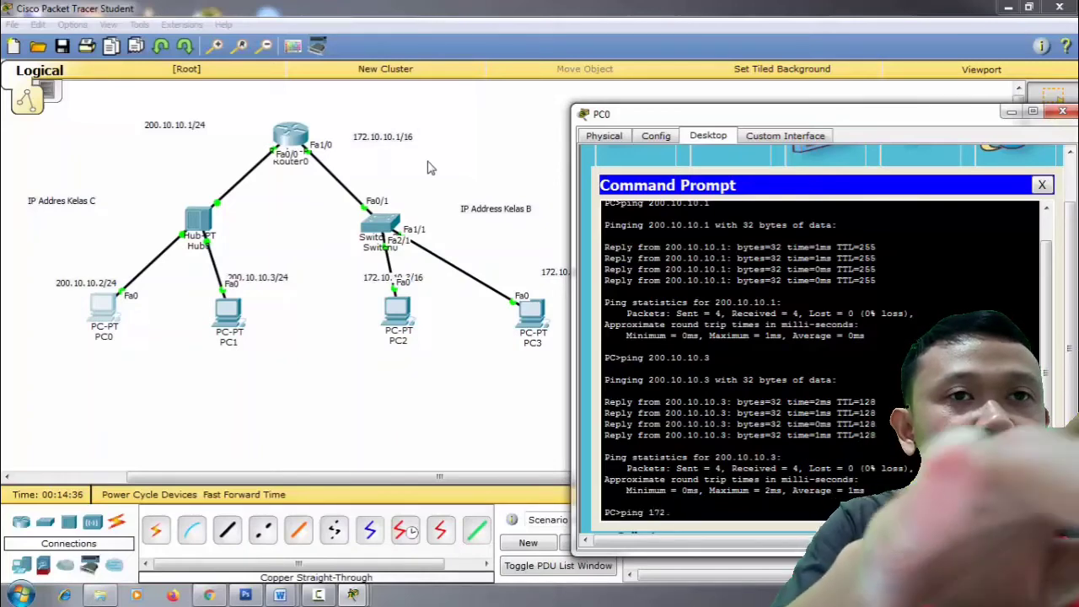
{"action": "type", "text": "0.10."}
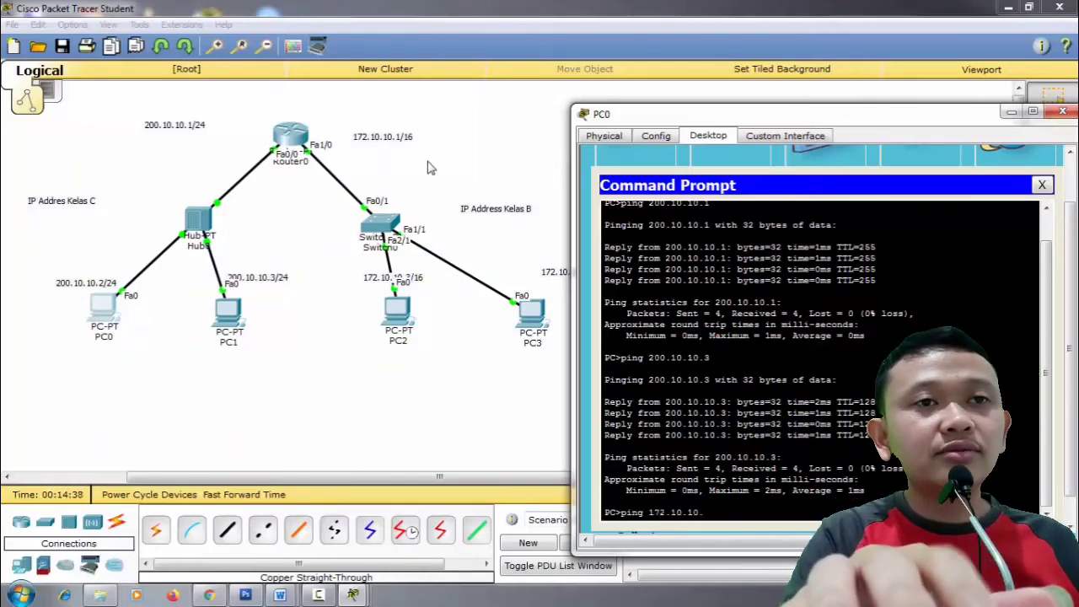
{"action": "type", "text": "1"}
{"action": "key", "text": "Return"}
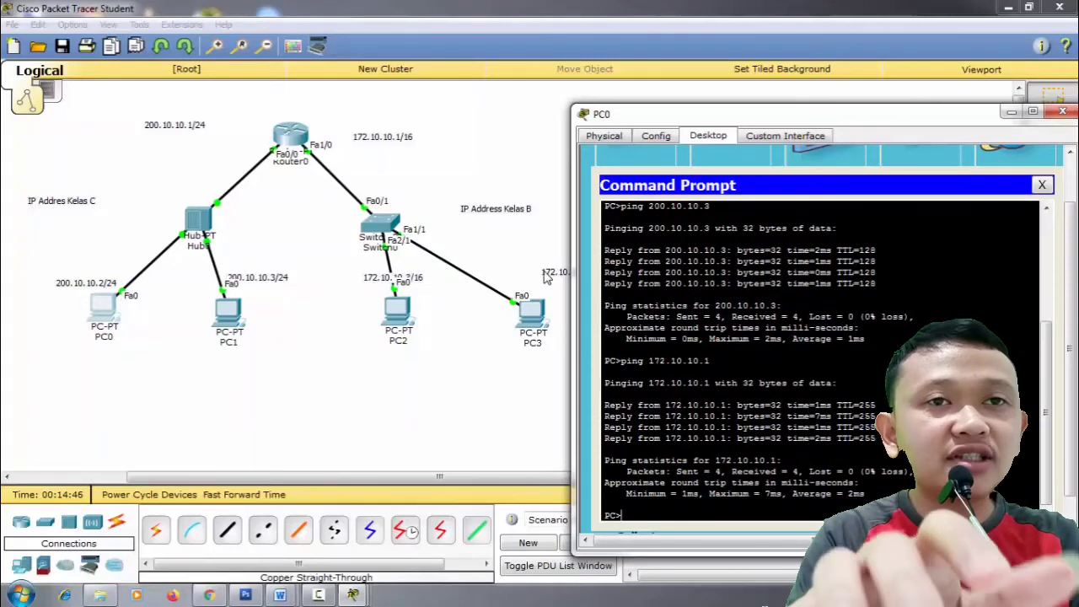
- Ping the class B host 172.10.10.2 from PC0 and repeat the same ping once
{"action": "key", "text": "Up"}
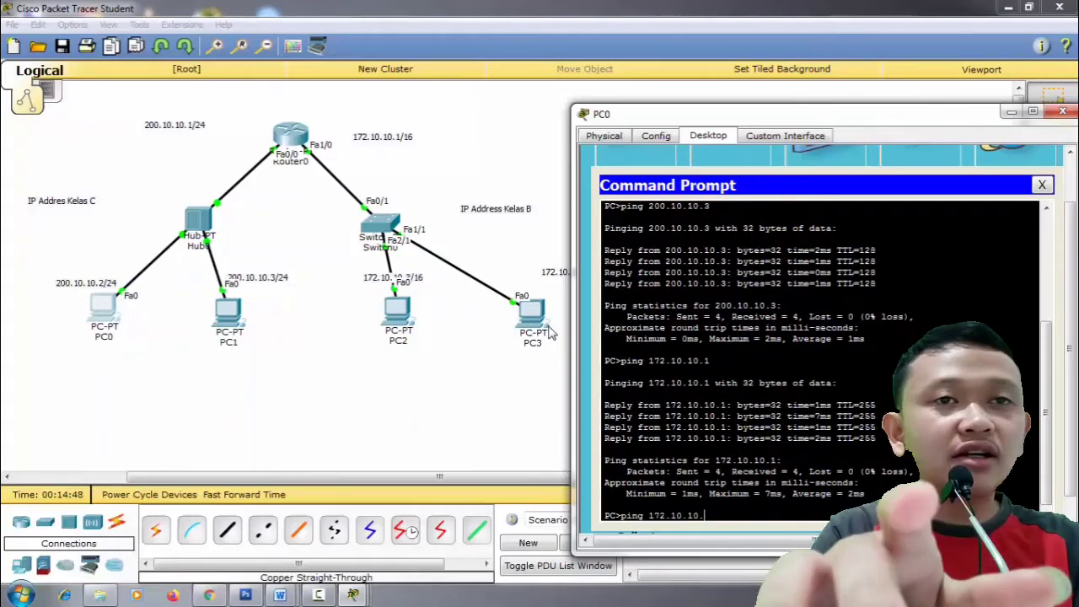
{"action": "type", "text": "2"}
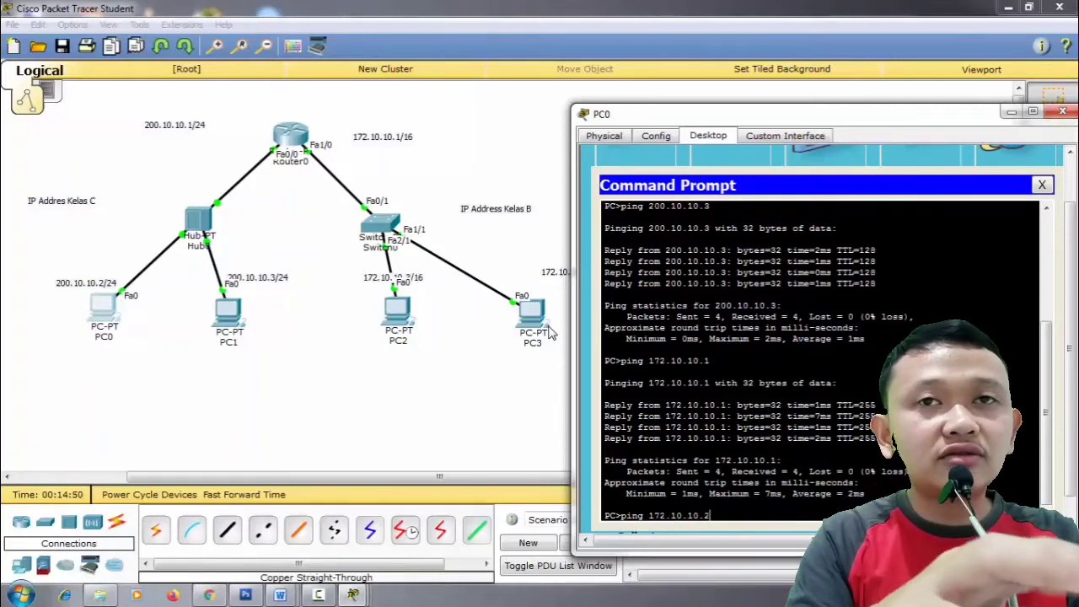
{"action": "key", "text": "Return"}
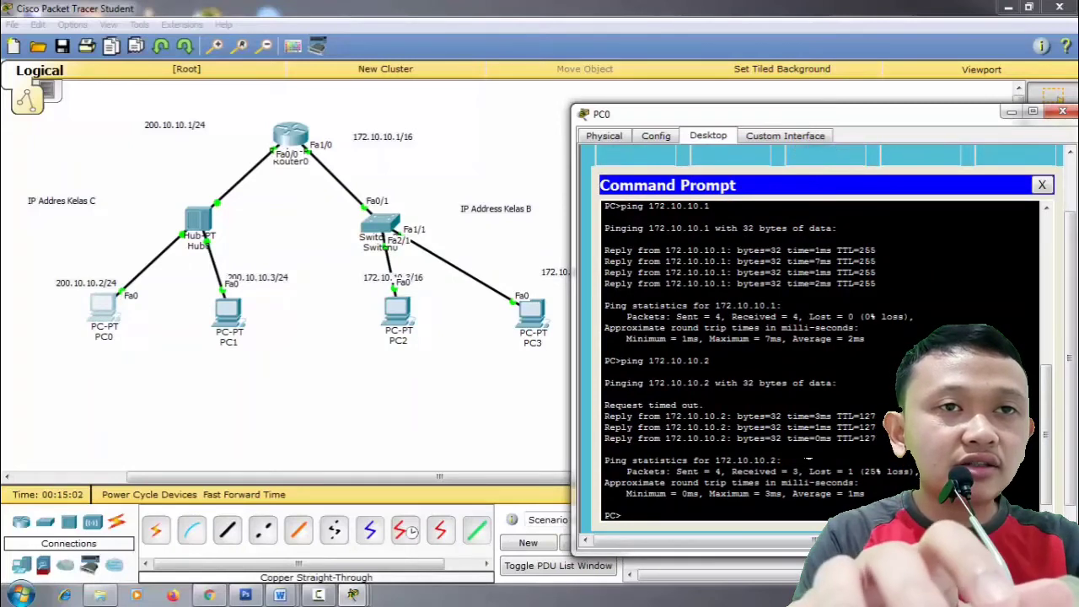
{"action": "key", "text": "Up"}
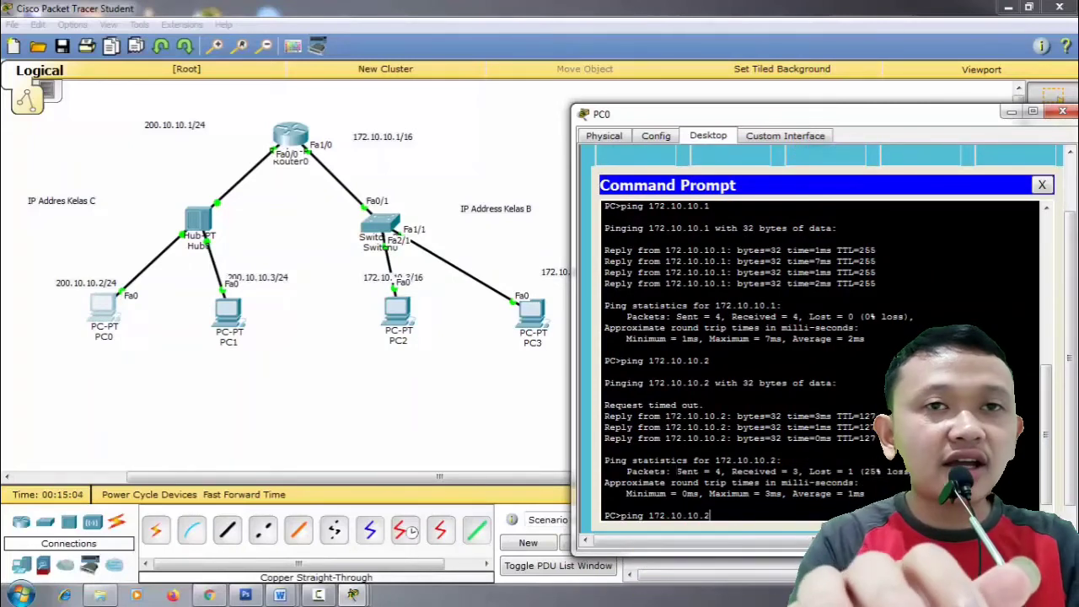
{"action": "key", "text": "Return"}
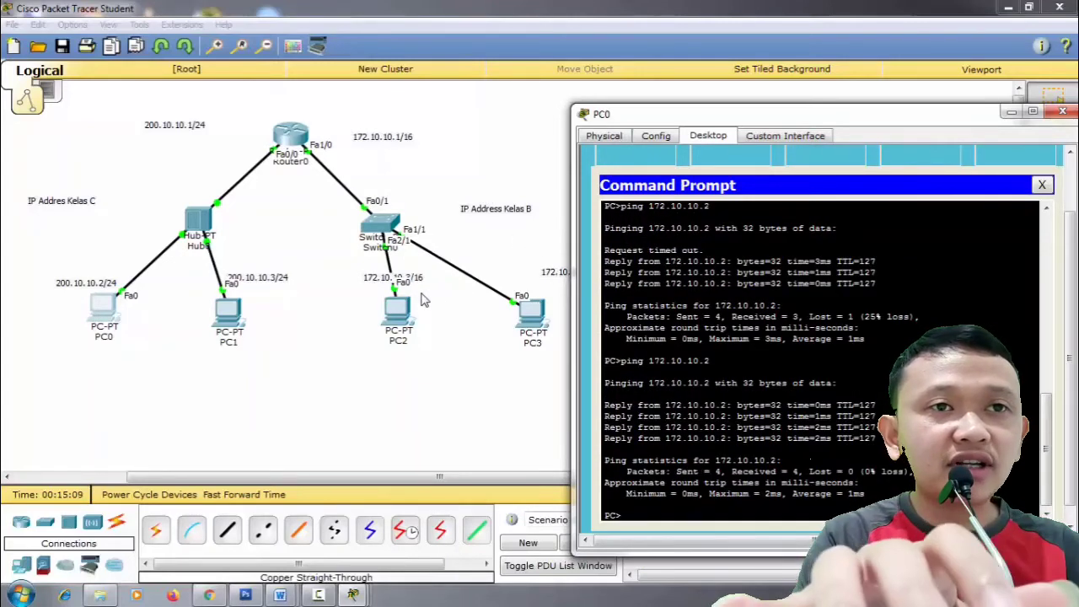
- Ping the class B host 172.10.10.3 twice from PC0 and close PC0's device window
{"action": "key", "text": "Up"}
{"action": "key", "text": "BackSpace"}
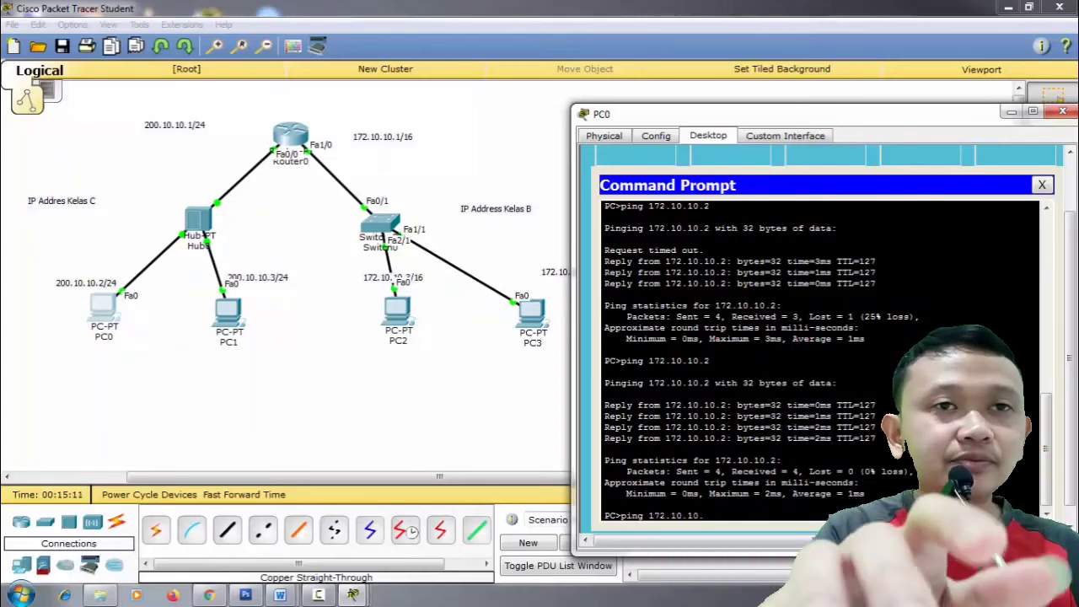
{"action": "type", "text": "3"}
{"action": "key", "text": "Return"}
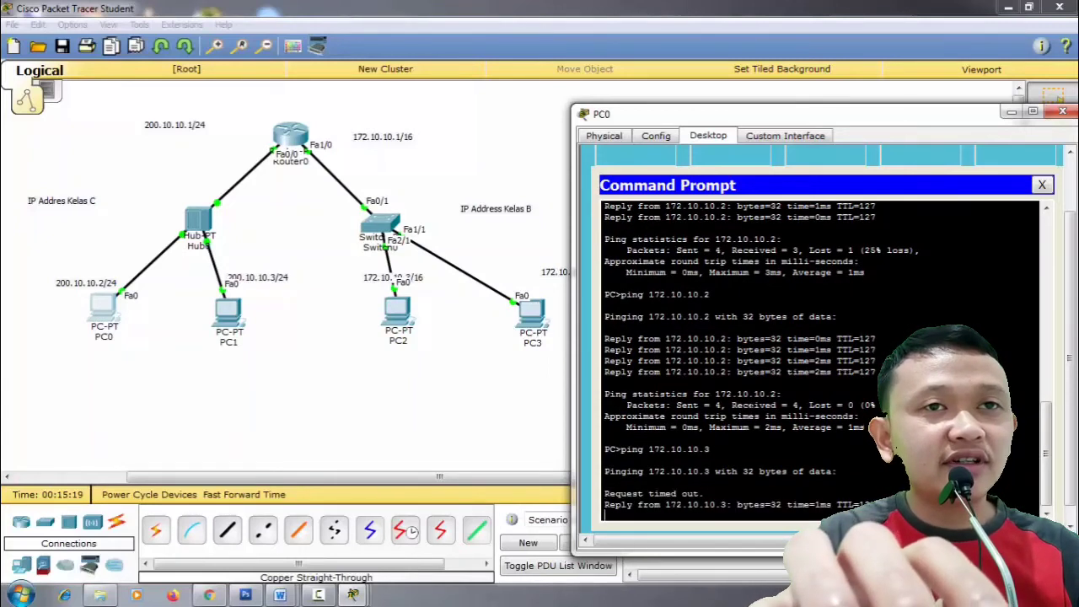
{"action": "key", "text": "Up"}
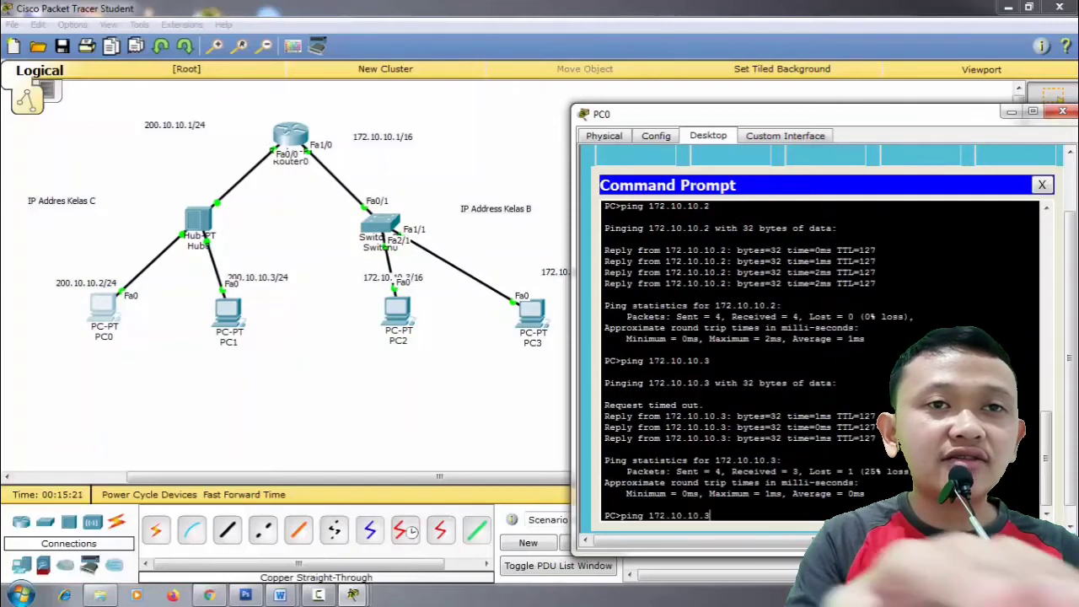
{"action": "key", "text": "Return"}
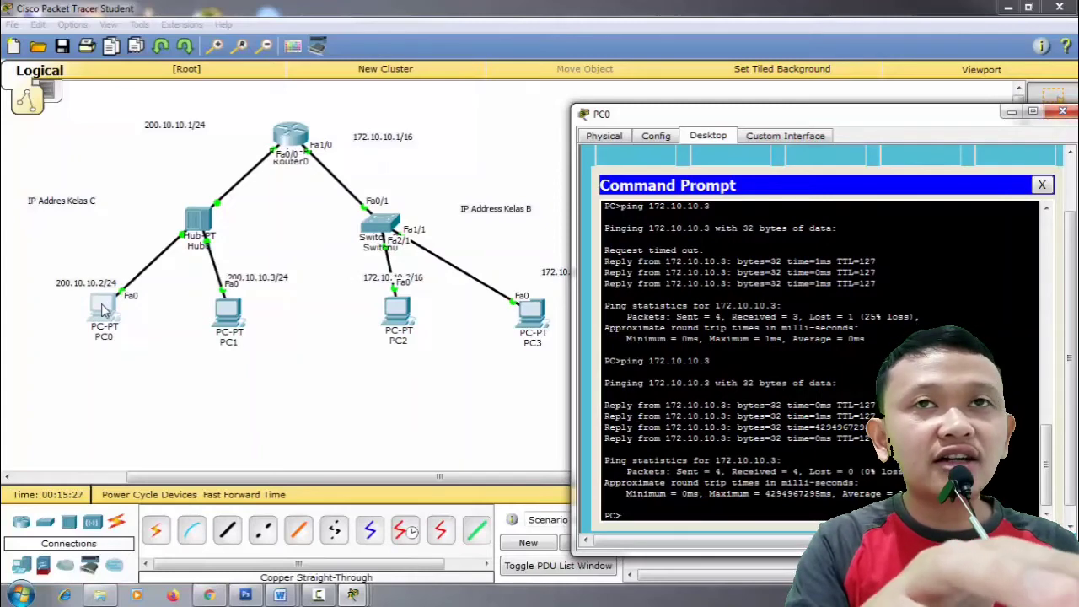
{"action": "left_click", "coordinate": [1062, 111]}
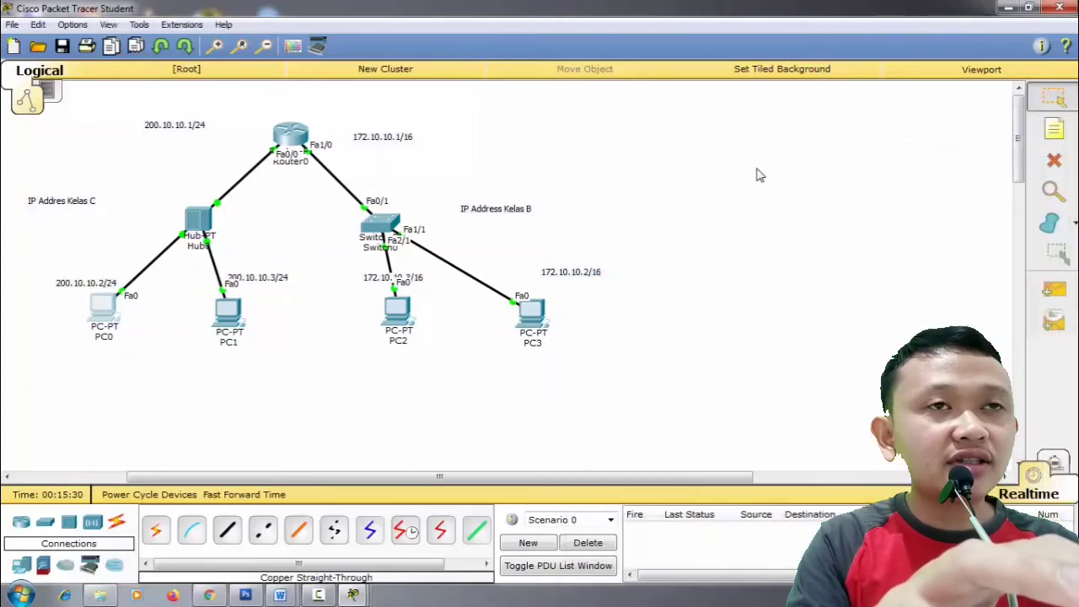
- Open PC3's Command Prompt and ping the router's hub-side interface at 200.10.10.1
{"action": "left_click", "coordinate": [533, 317]}
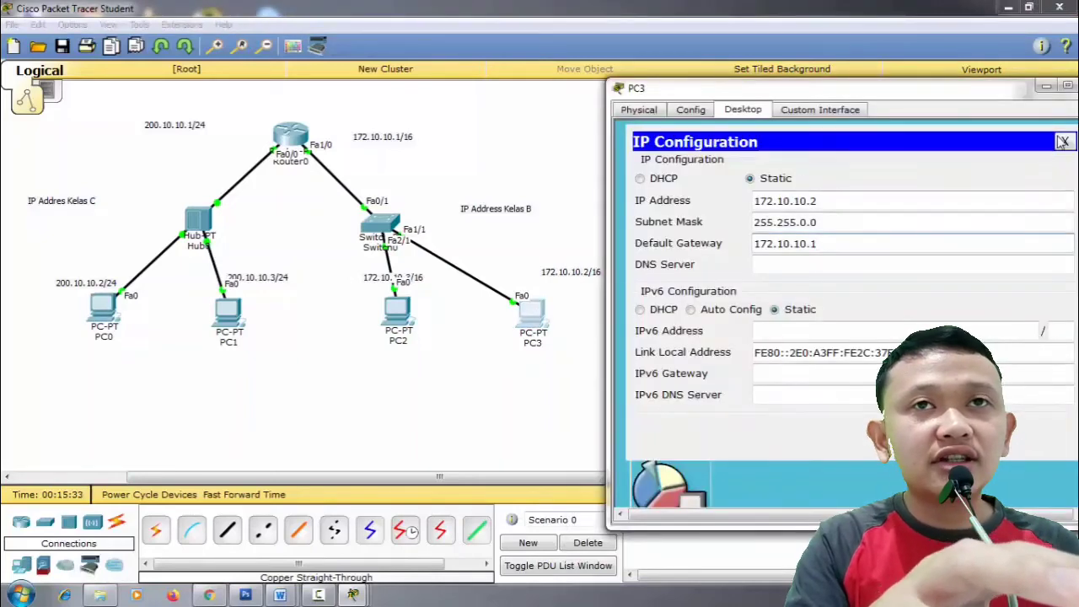
{"action": "left_click", "coordinate": [1064, 141]}
{"action": "left_click", "coordinate": [936, 168]}
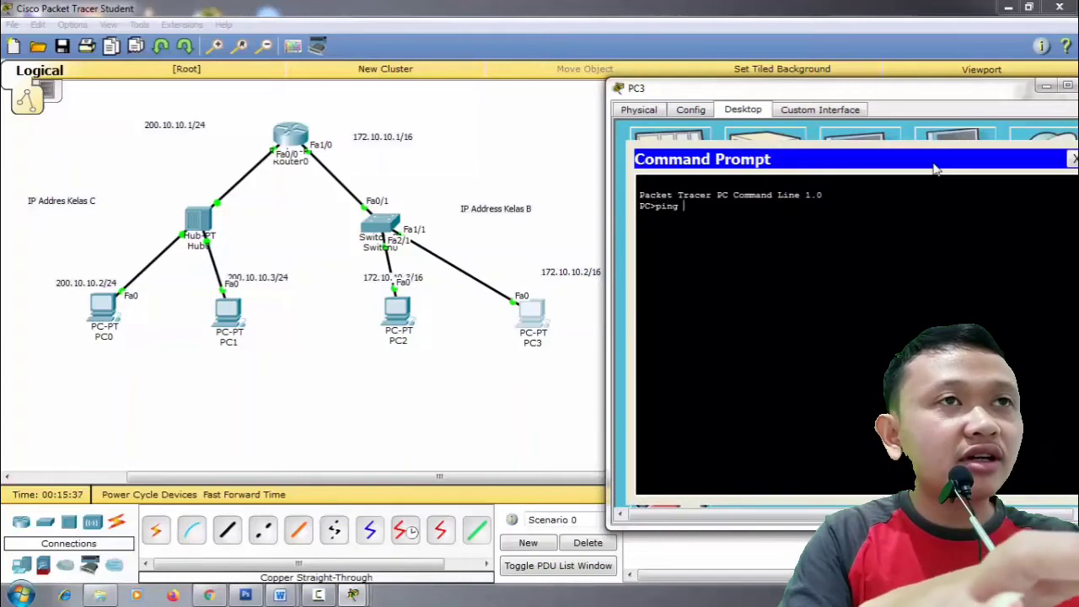
{"action": "type", "text": "ping"}
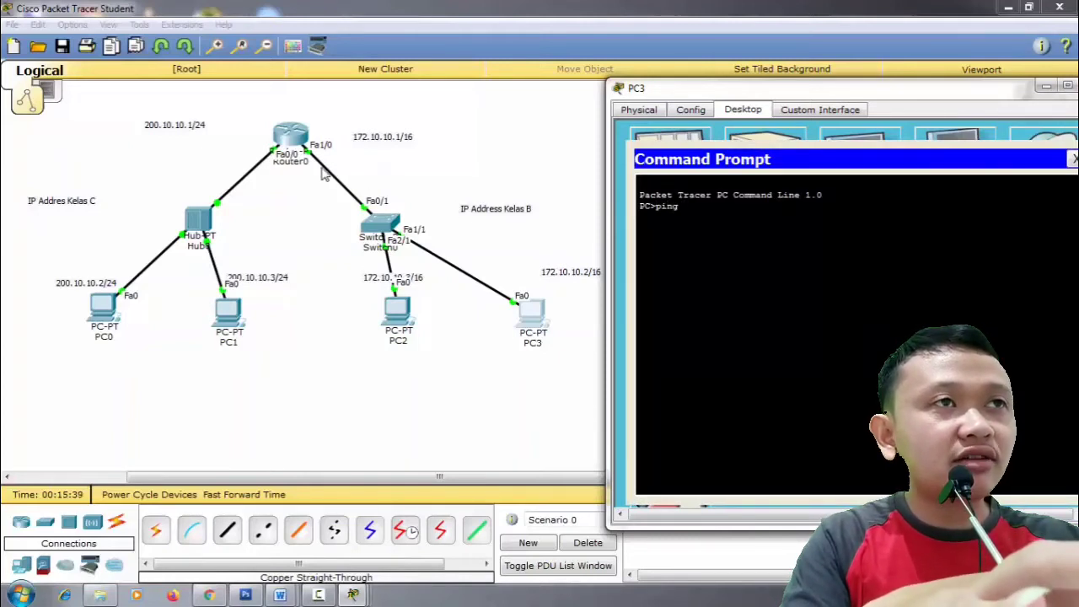
{"action": "type", "text": " 2"}
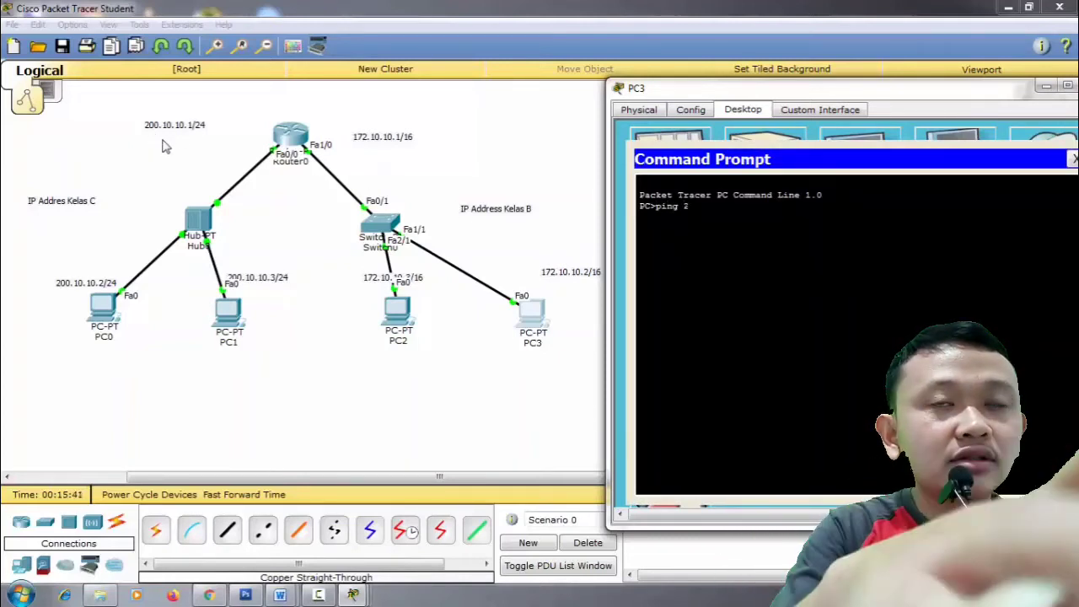
{"action": "type", "text": "00/"}
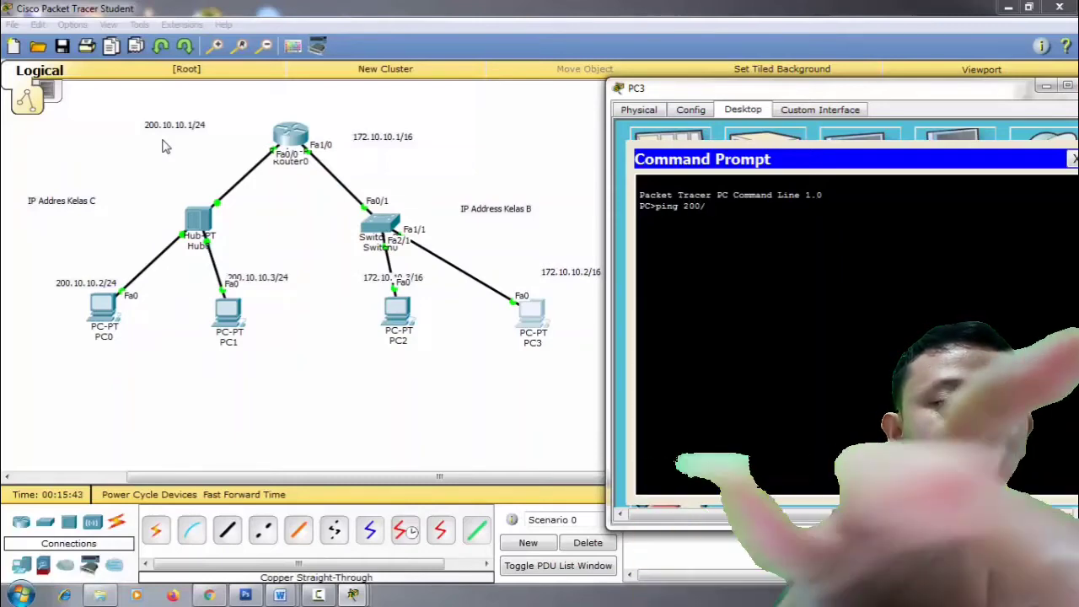
{"action": "key", "text": "BackSpace"}
{"action": "type", "text": ".10."}
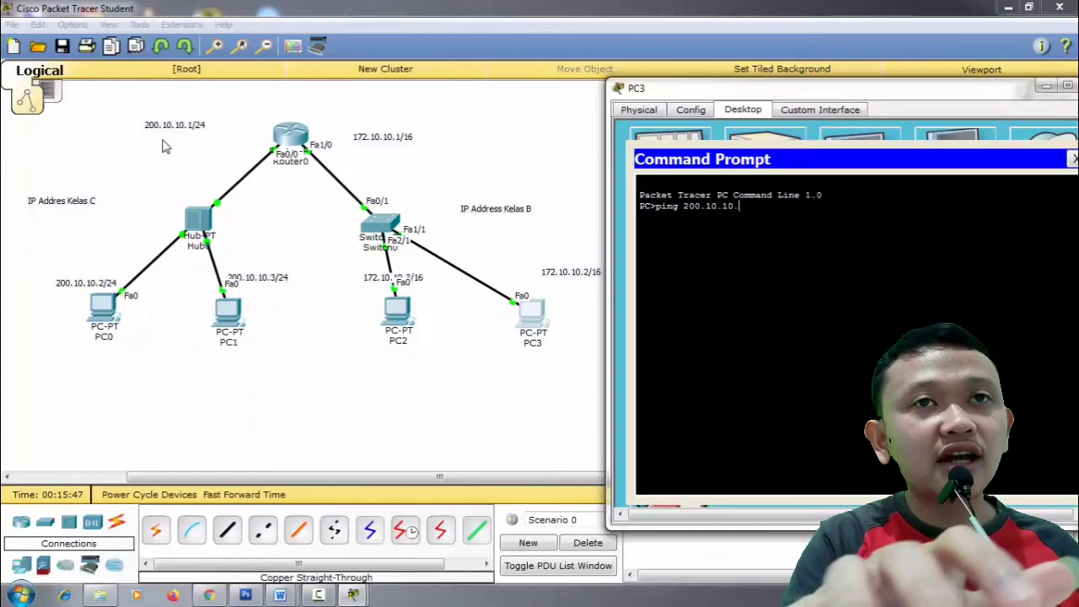
{"action": "type", "text": "1"}
{"action": "key", "text": "Return"}
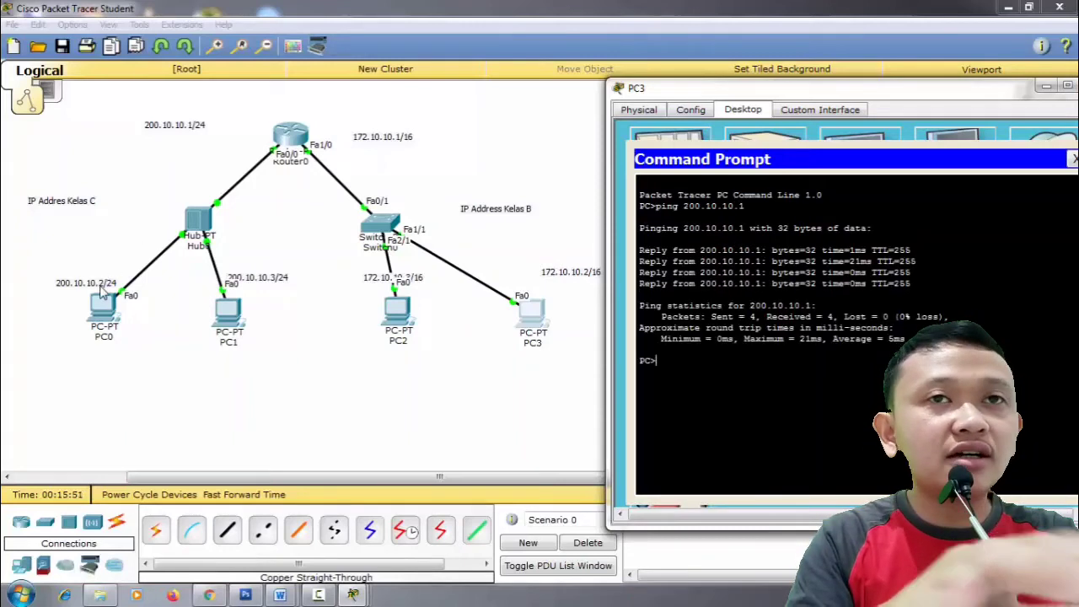
- Ping PC0 at 200.10.10.2 from PC3's Command Prompt
{"action": "key", "text": "Up"}
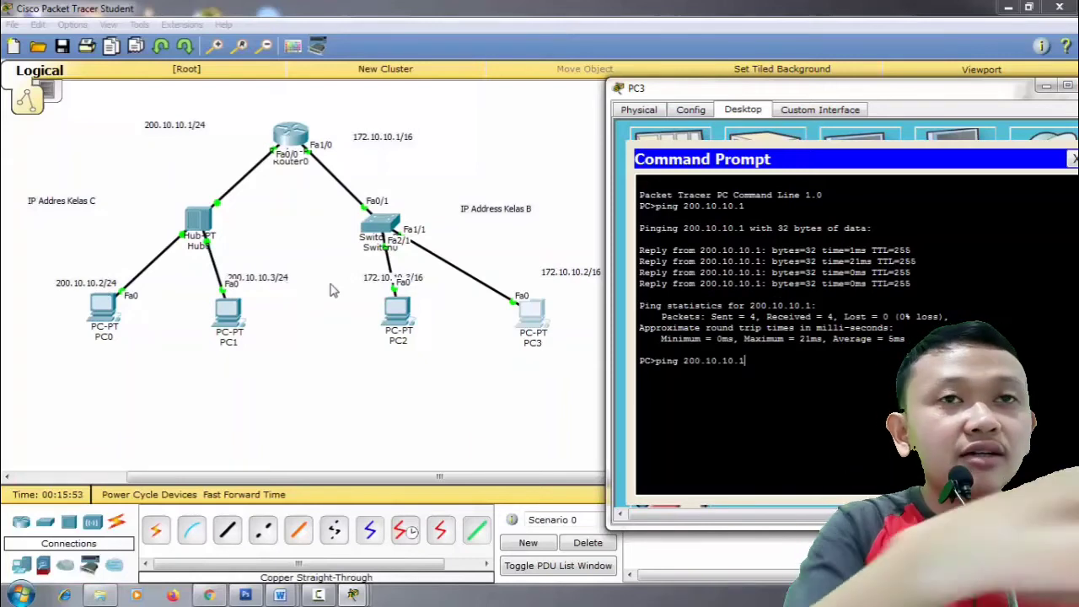
{"action": "key", "text": "BackSpace"}
{"action": "type", "text": "2"}
{"action": "key", "text": "Return"}
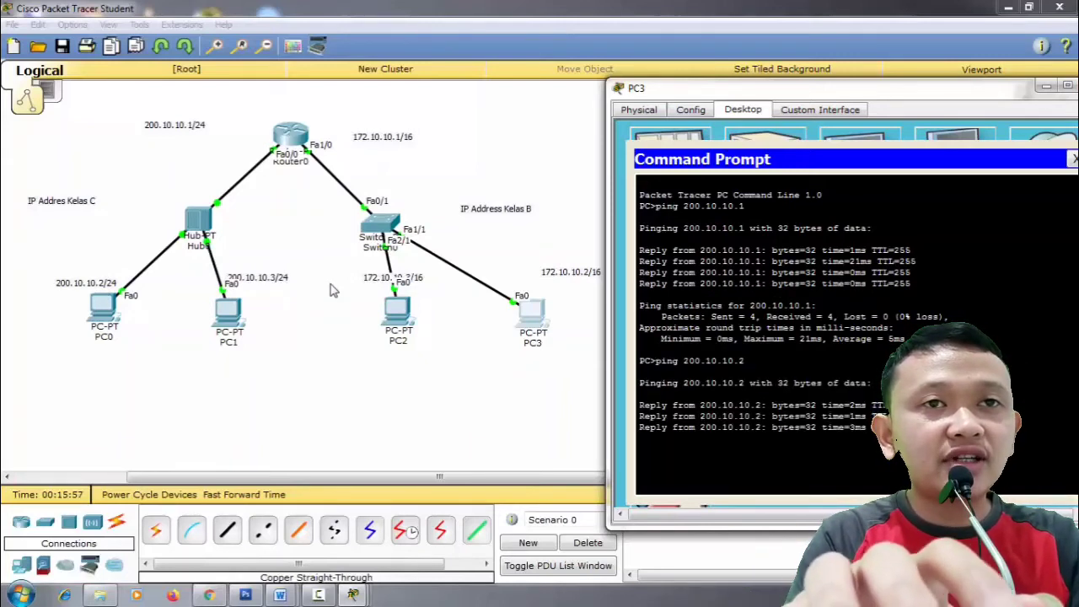
- Ping PC1 at 200.10.10.3 twice from PC3 and close PC3's device window
{"action": "key", "text": "Up"}
{"action": "key", "text": "BackSpace"}
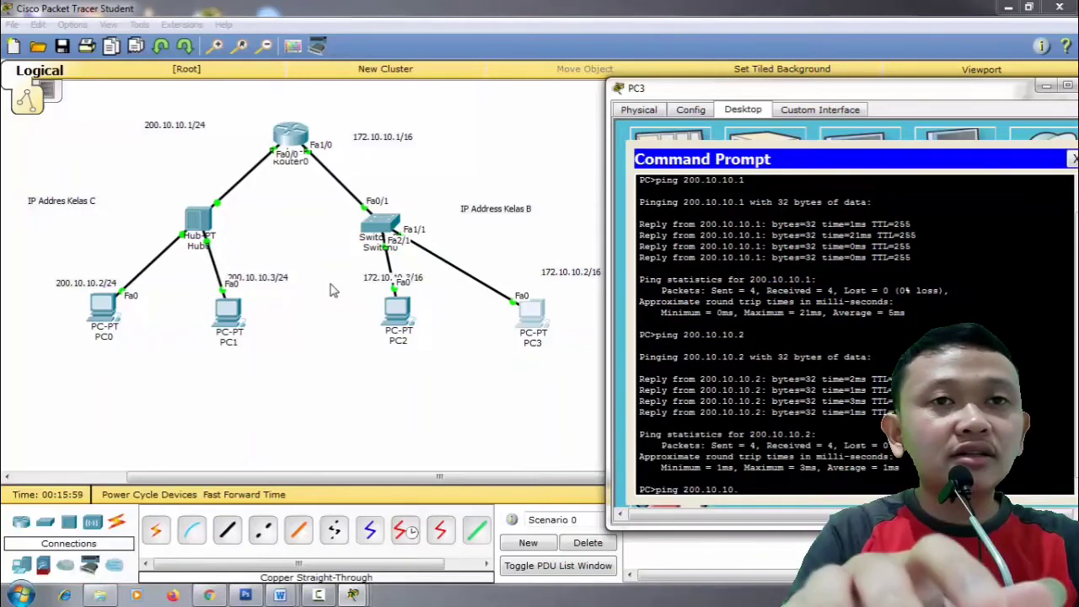
{"action": "key", "text": "Return"}
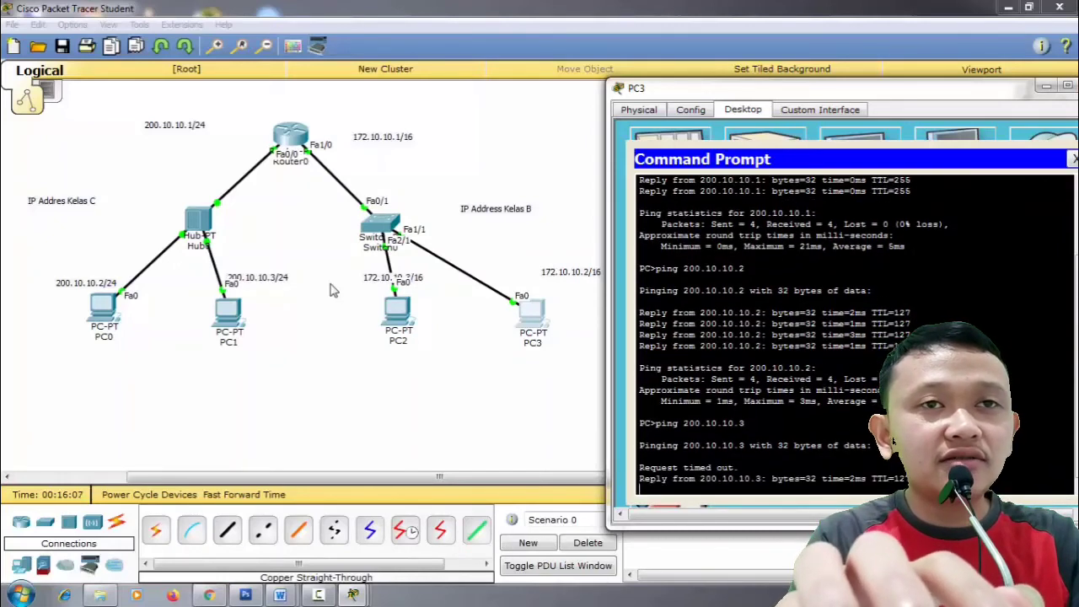
{"action": "key", "text": "Up"}
{"action": "key", "text": "Return"}
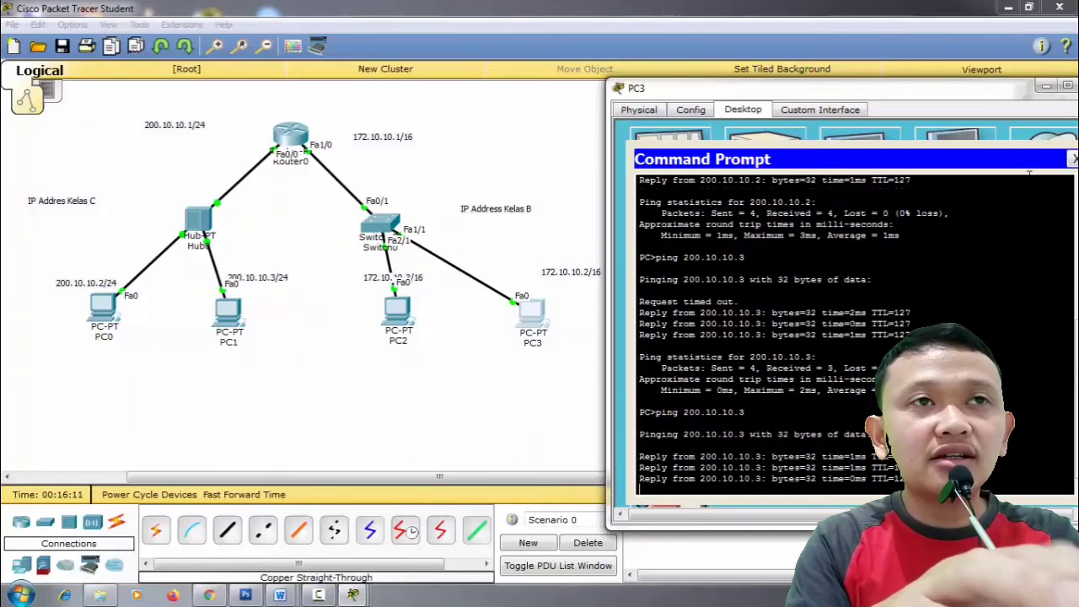
{"action": "left_click_drag", "start_coordinate": [998, 98], "coordinate": [937, 98]}
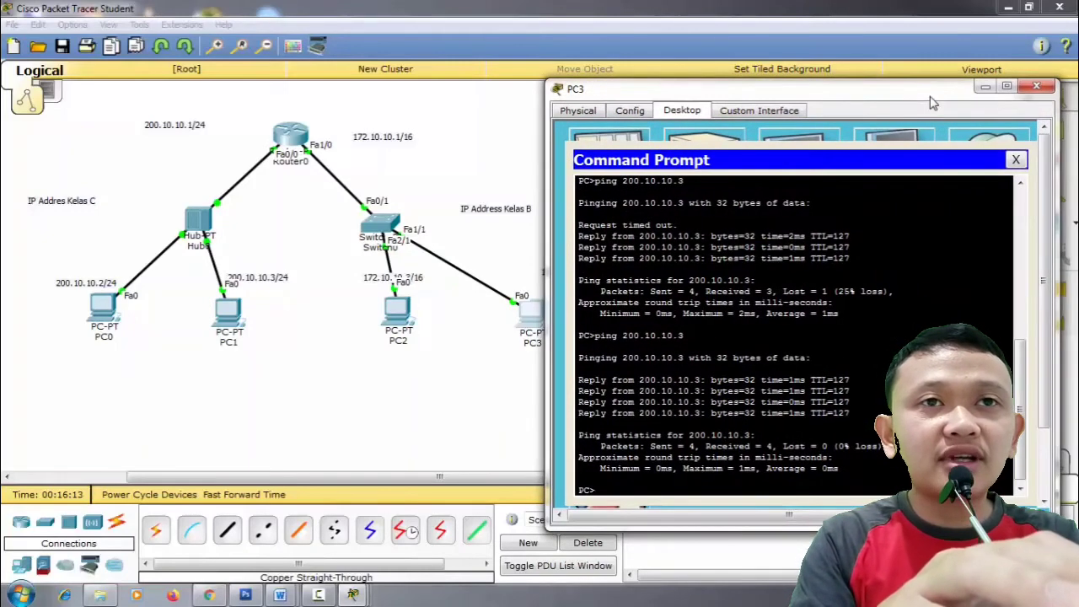
{"action": "left_click", "coordinate": [1041, 88]}
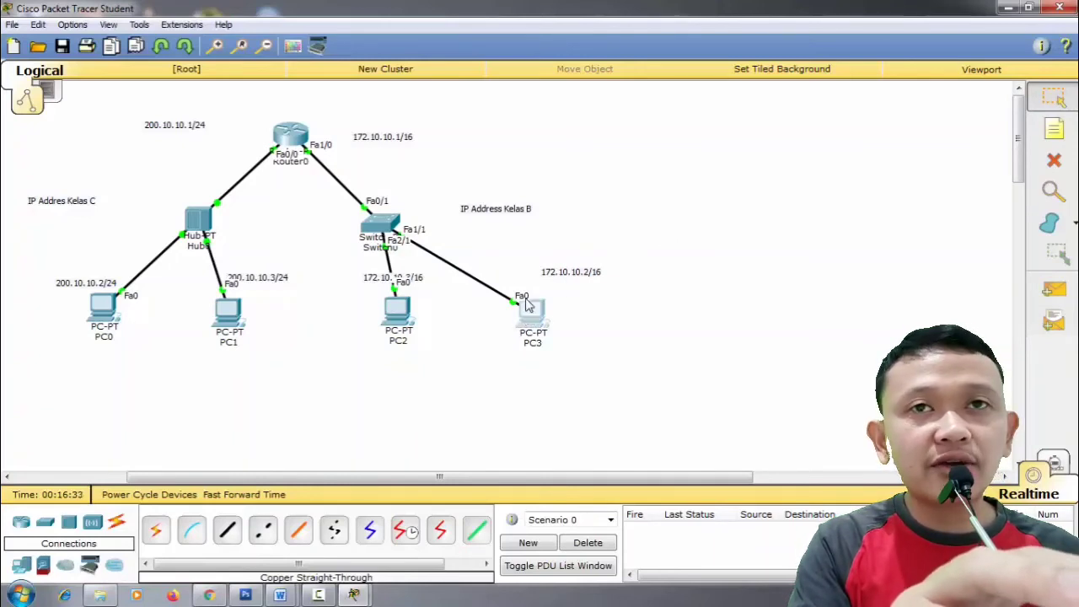
- Send a simple PDU from PC0 to PC2 and another from PC1 to PC3
{"action": "left_click", "coordinate": [1054, 290]}
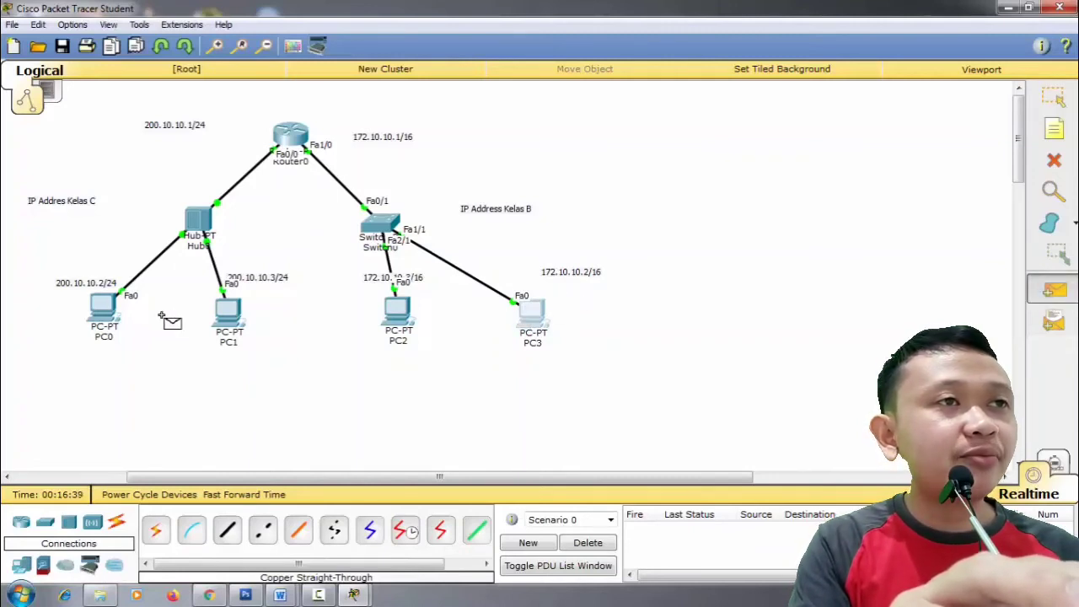
{"action": "left_click", "coordinate": [97, 312]}
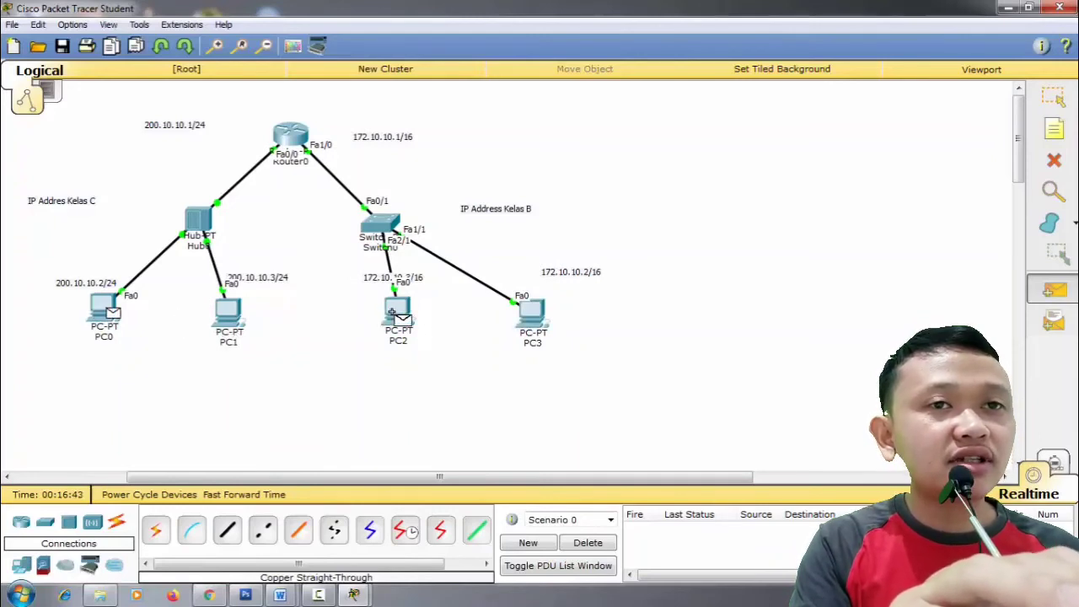
{"action": "left_click", "coordinate": [392, 314]}
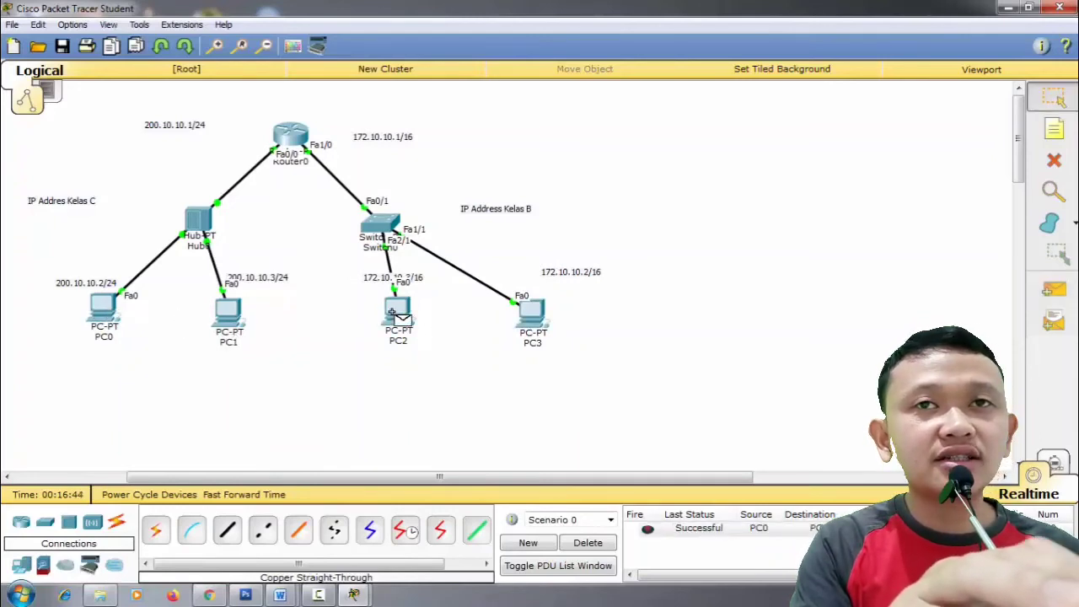
{"action": "left_click", "coordinate": [1055, 293]}
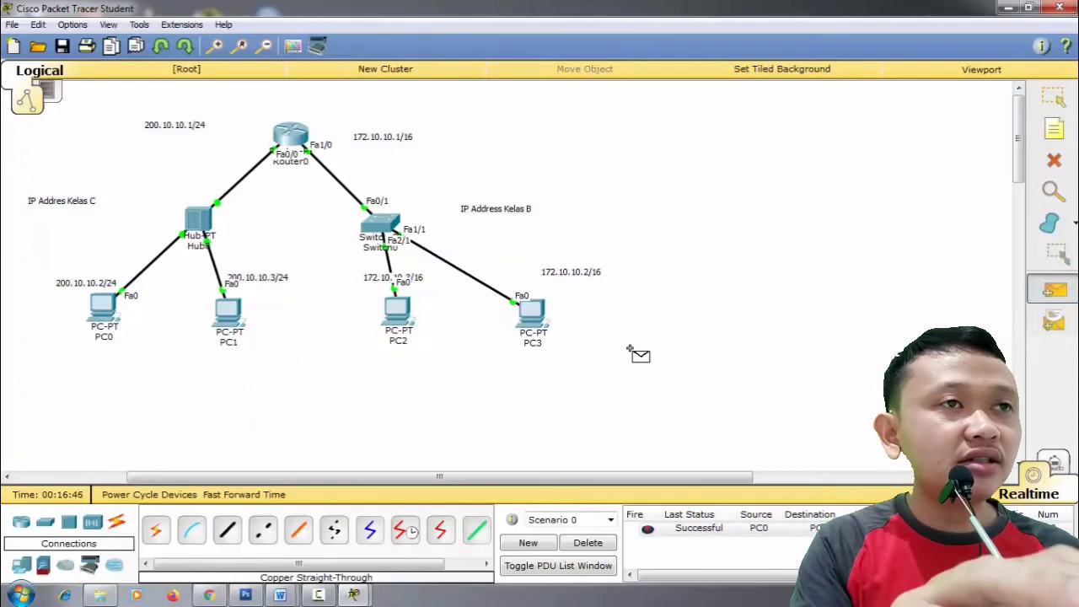
{"action": "left_click", "coordinate": [228, 318]}
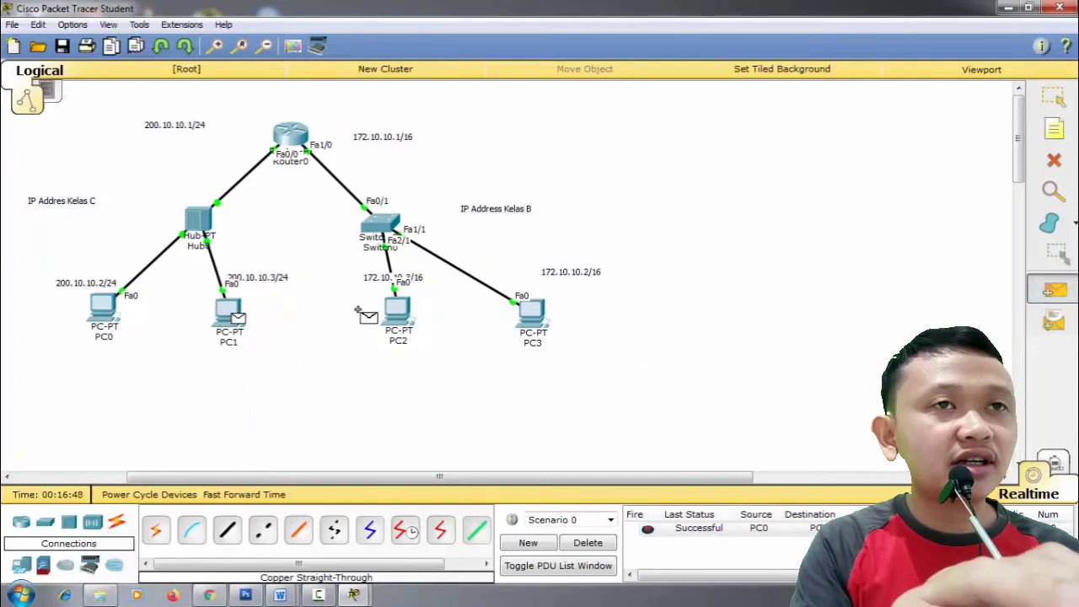
{"action": "left_click", "coordinate": [531, 313]}
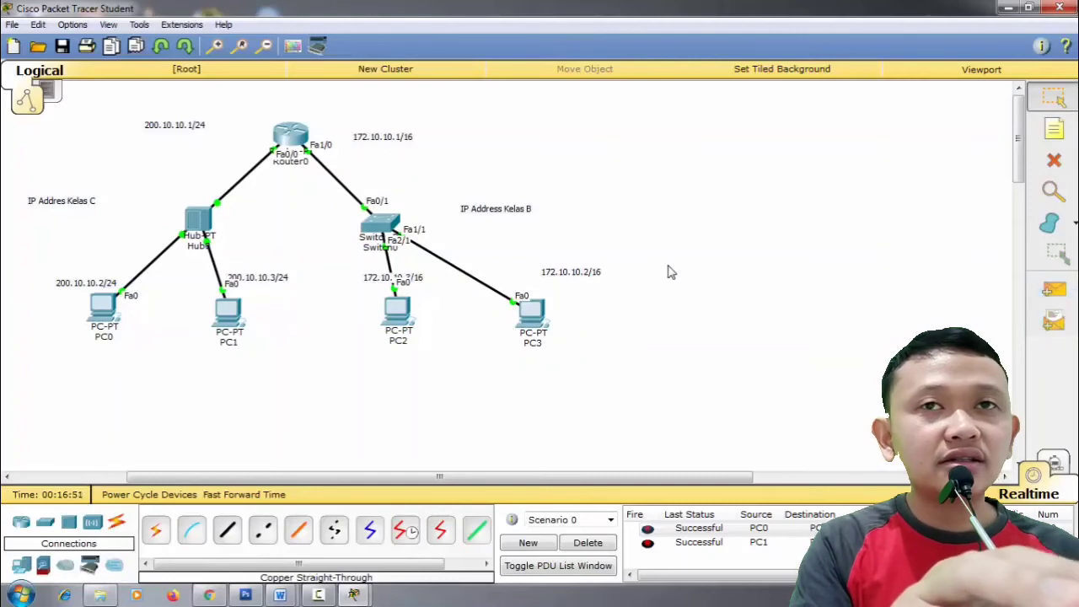
- Send simple PDUs from PC3 and from PC2 to PC1 on the hub side
{"action": "left_click", "coordinate": [1054, 290]}
{"action": "left_click", "coordinate": [533, 314]}
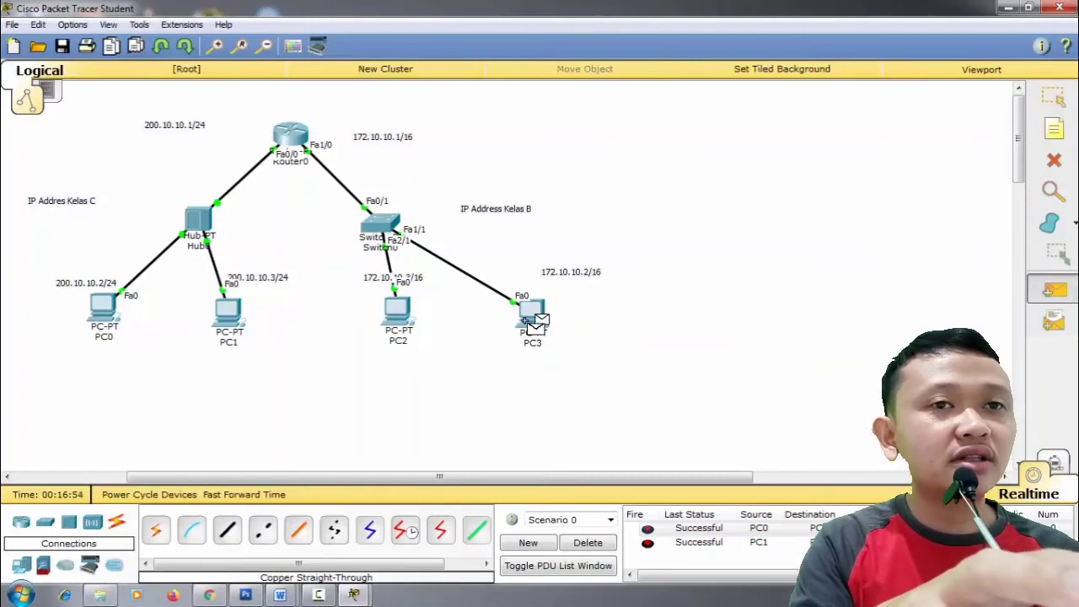
{"action": "left_click", "coordinate": [202, 306]}
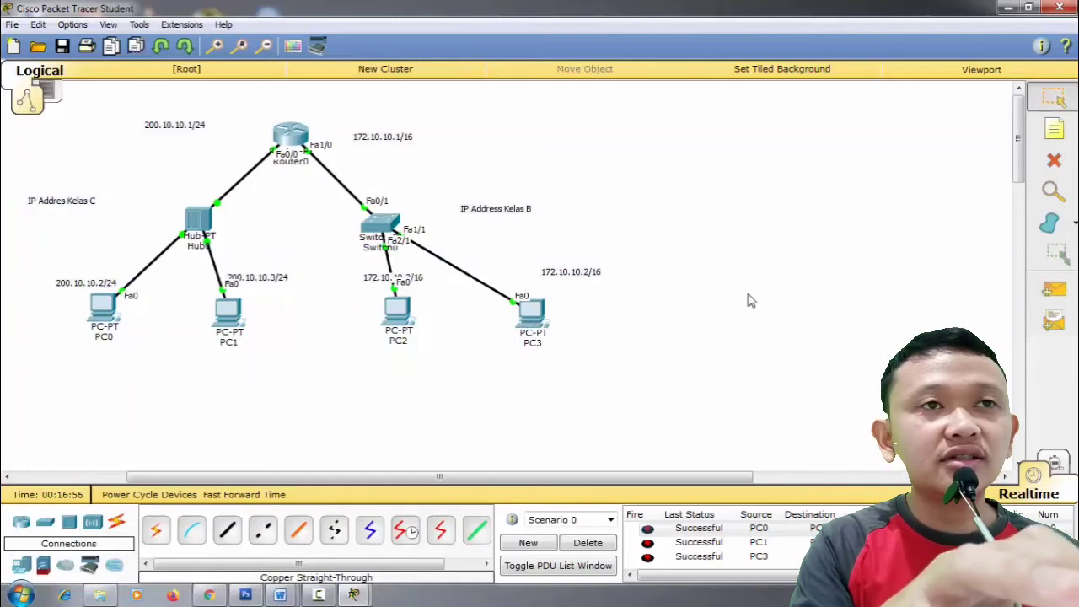
{"action": "left_click", "coordinate": [1055, 291]}
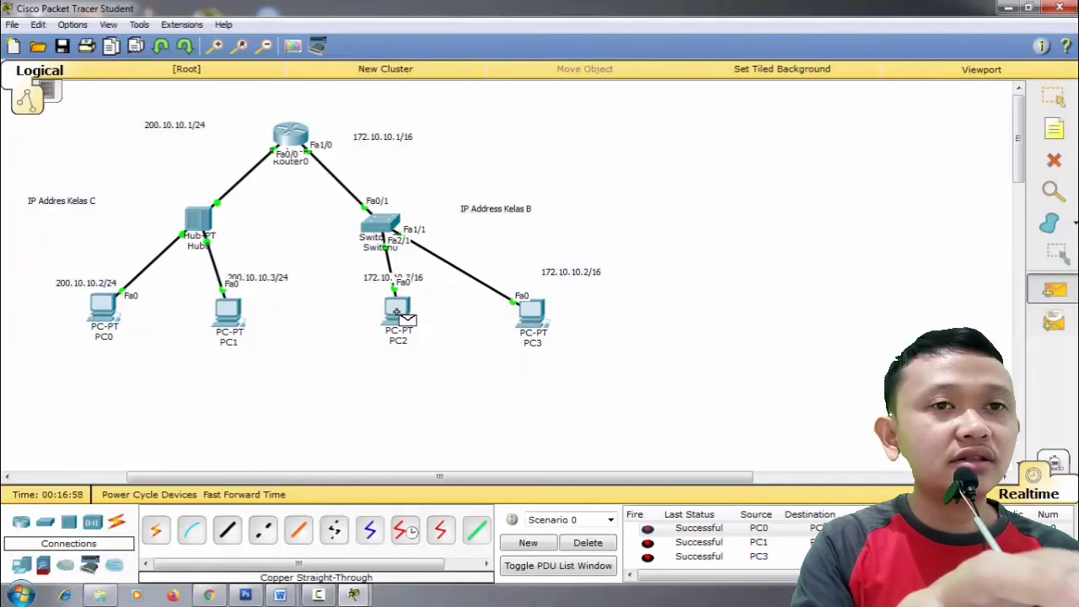
{"action": "left_click", "coordinate": [403, 315]}
{"action": "left_click", "coordinate": [227, 311]}
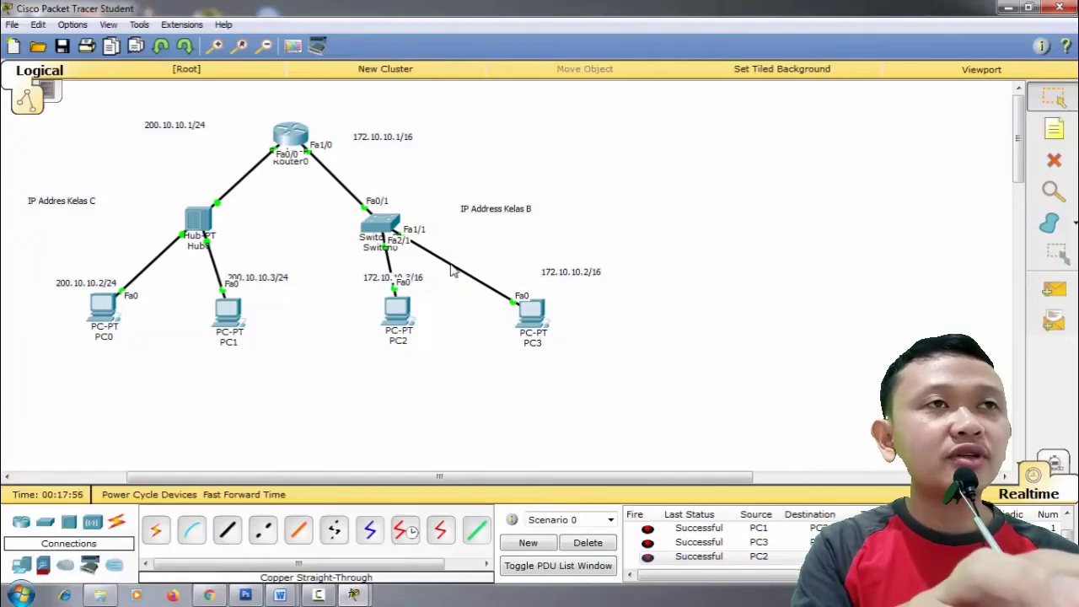
- Nudge Router0 slightly upward in the topology
{"action": "mouse_move", "coordinate": [295, 131]}
{"action": "left_mouse_down"}
{"action": "mouse_move", "coordinate": [312, 131]}
{"action": "mouse_move", "coordinate": [291, 132]}
{"action": "left_mouse_up"}
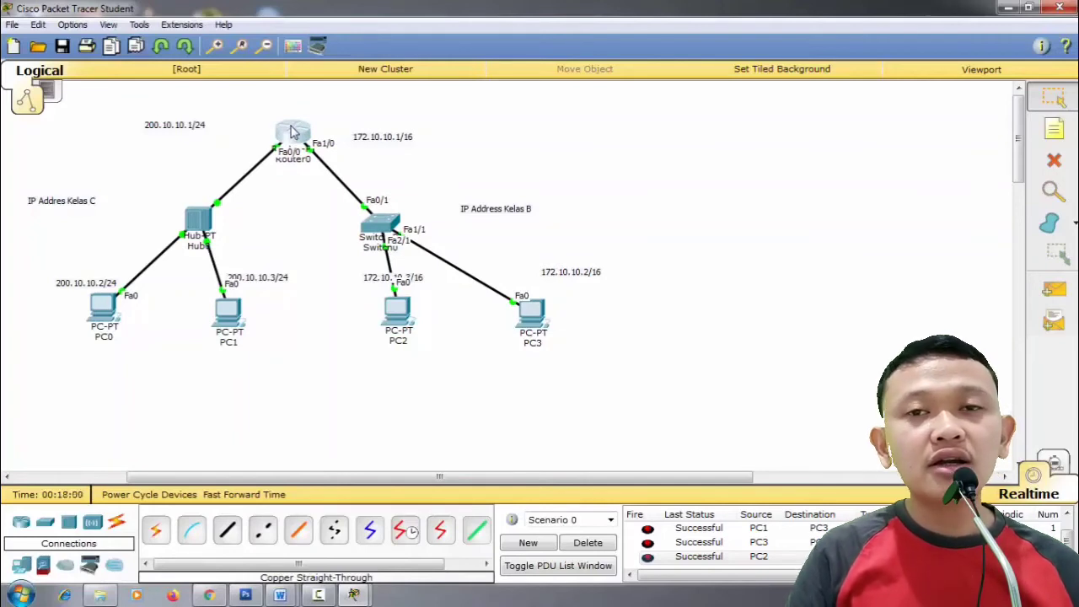